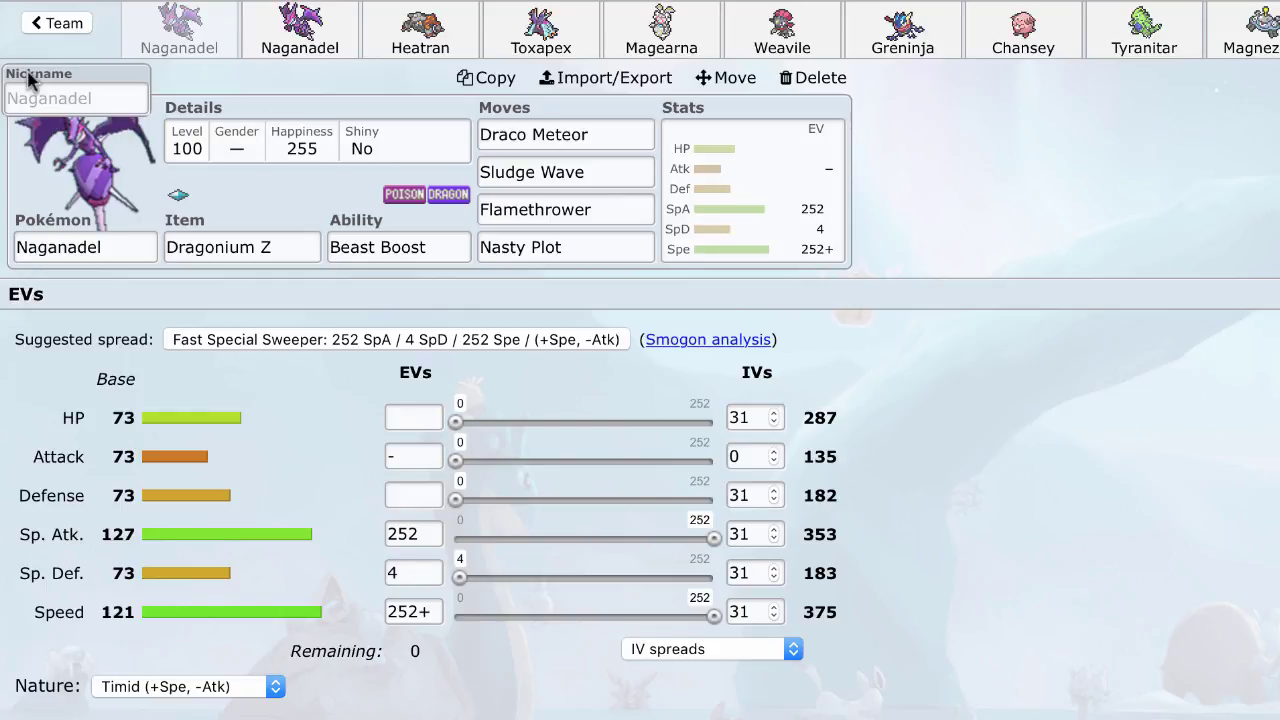
Give the first Naganadel, the Dragonium Z set, the nickname Sweeper.
{"action": "left_click", "coordinate": [82, 100]}
{"action": "type", "text": "Sweeper"}
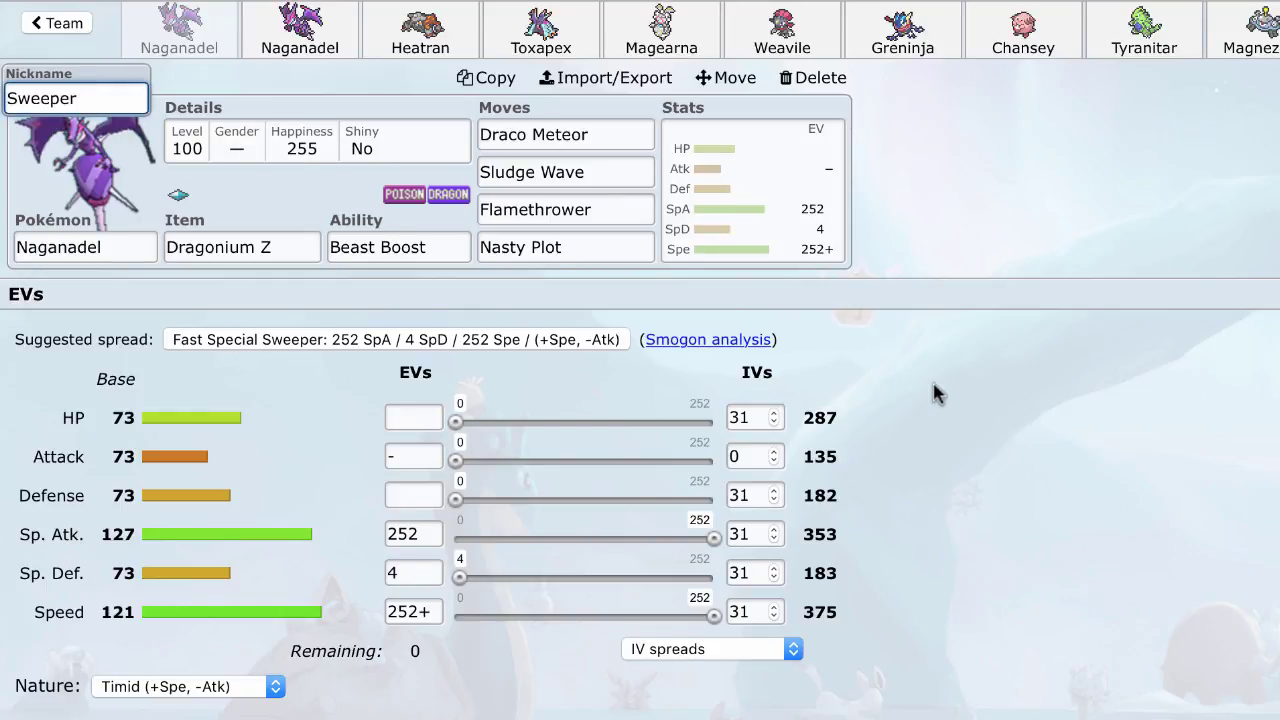
{"action": "left_click", "coordinate": [969, 400]}
{"action": "left_click", "coordinate": [583, 243]}
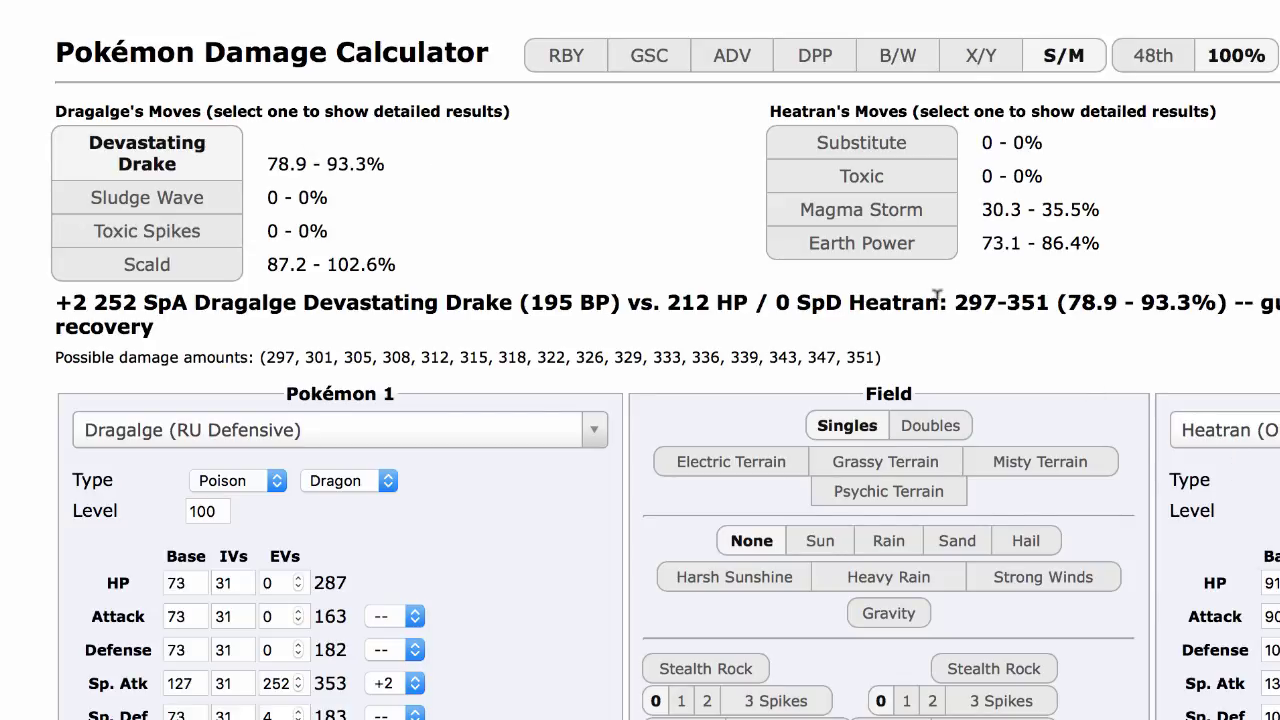
In the Pokémon Damage Calculator, show the detailed result for Heatran's Earth Power against Dragalge.
{"action": "left_click", "coordinate": [851, 241]}
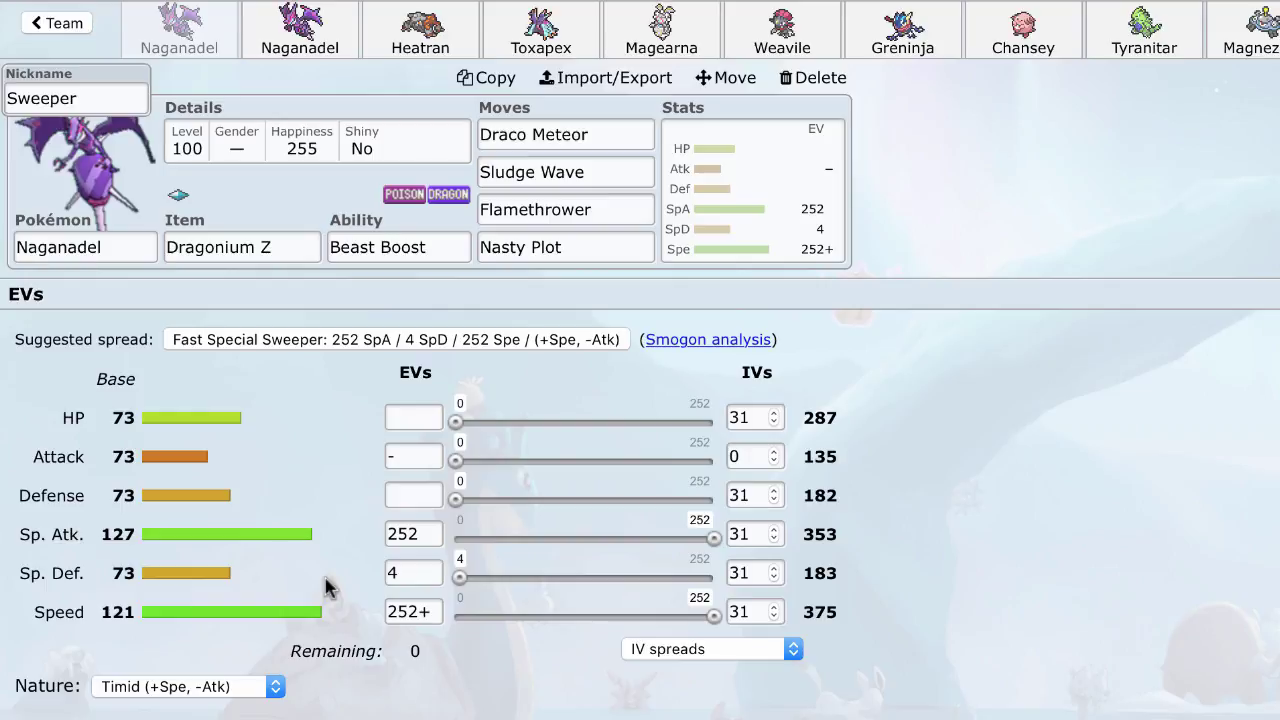
Back in the teambuilder, compare the two Naganadel sets and review the moves available for the Choice Specs set's U-turn slot.
{"action": "left_click", "coordinate": [296, 45]}
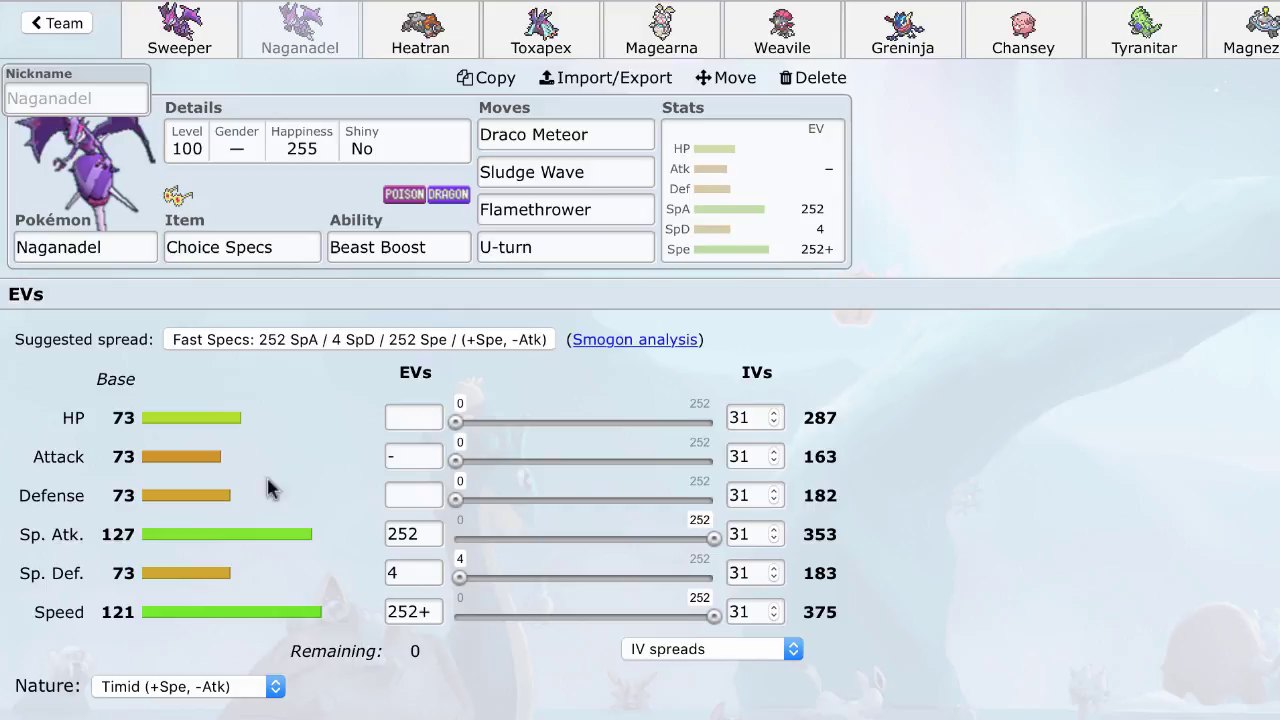
{"action": "left_click", "coordinate": [176, 45]}
{"action": "left_click", "coordinate": [286, 50]}
{"action": "left_click", "coordinate": [535, 248]}
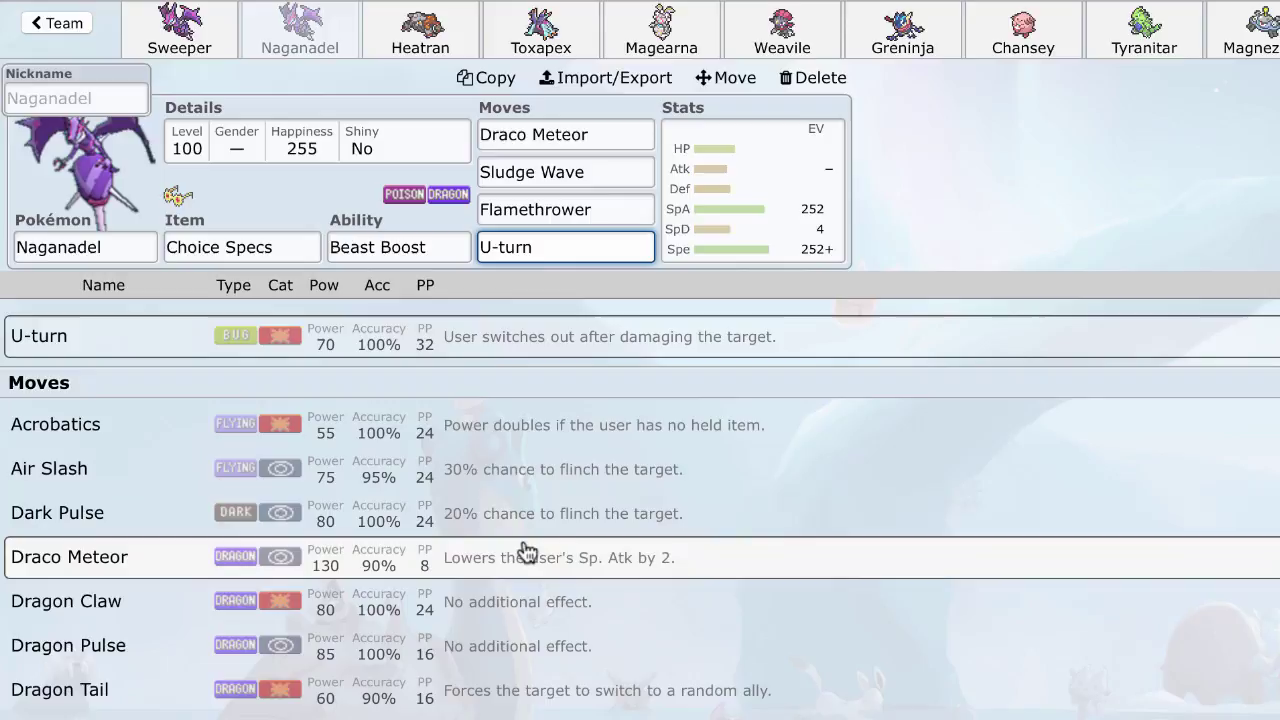
{"action": "scroll", "coordinate": [566, 668], "scroll_direction": "down", "scroll_amount": 5}
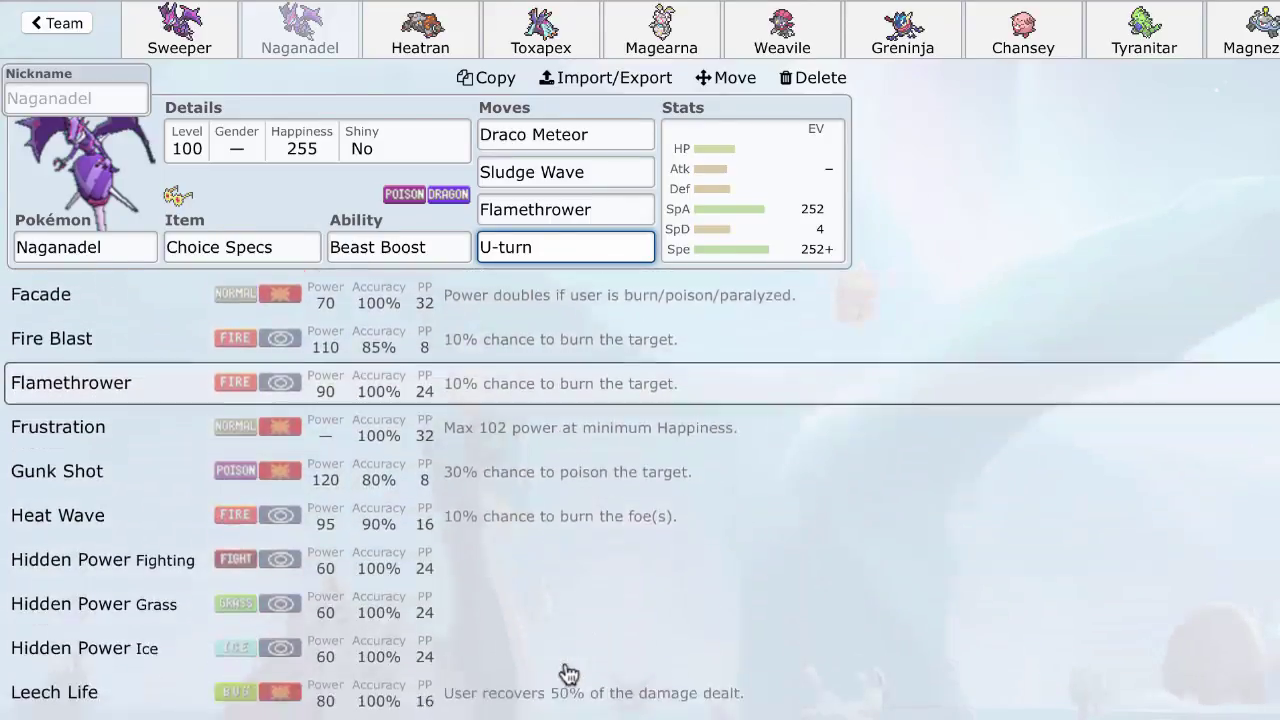
{"action": "scroll", "coordinate": [566, 672], "scroll_direction": "down", "scroll_amount": 4}
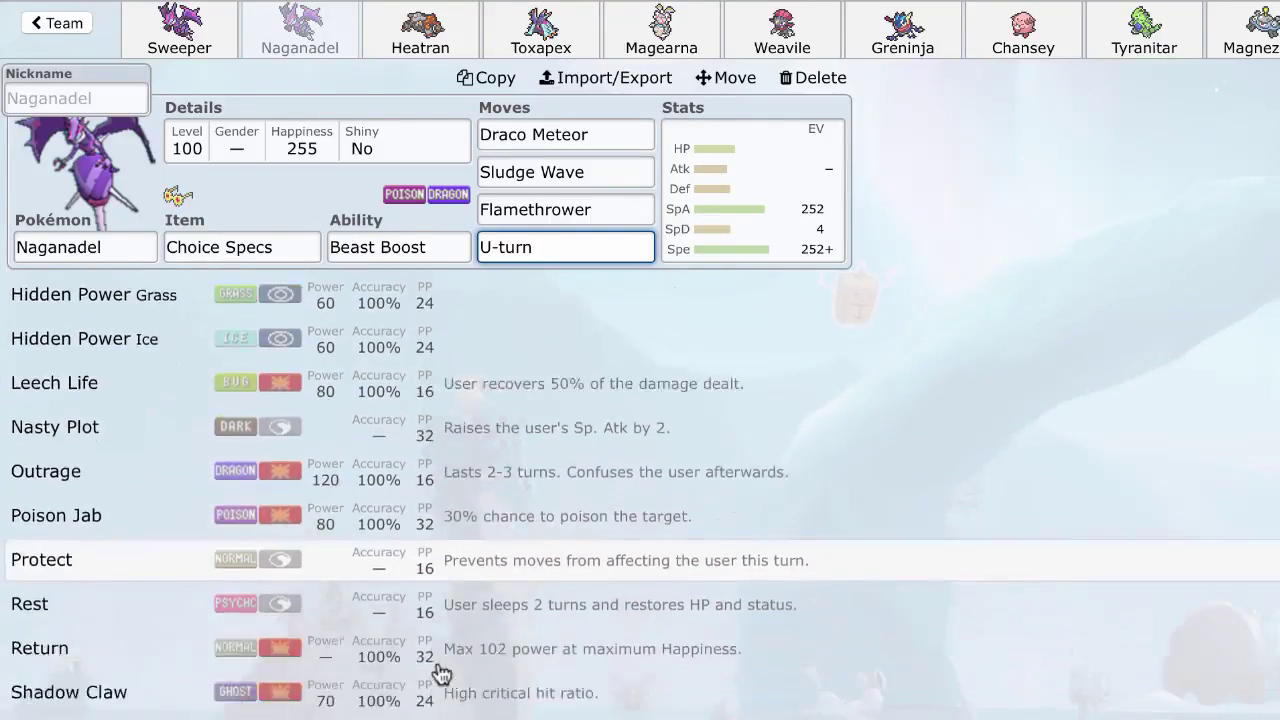
{"action": "scroll", "coordinate": [441, 675], "scroll_direction": "down", "scroll_amount": 4}
{"action": "scroll", "coordinate": [441, 675], "scroll_direction": "up", "scroll_amount": 14}
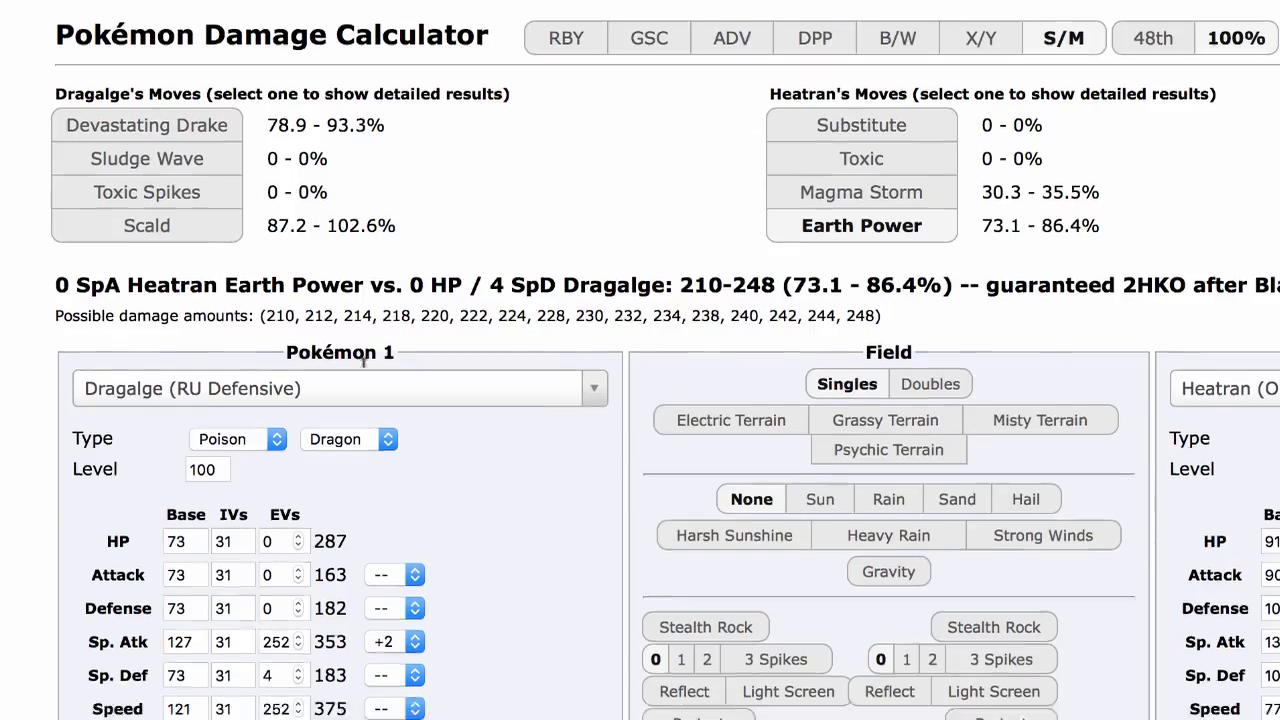
In the Pokémon Damage Calculator, replace Dragalge's Scald with Hidden Power Ground.
{"action": "scroll", "coordinate": [363, 360], "scroll_direction": "down", "scroll_amount": 5}
{"action": "left_click", "coordinate": [166, 623]}
{"action": "type", "text": "grou"}
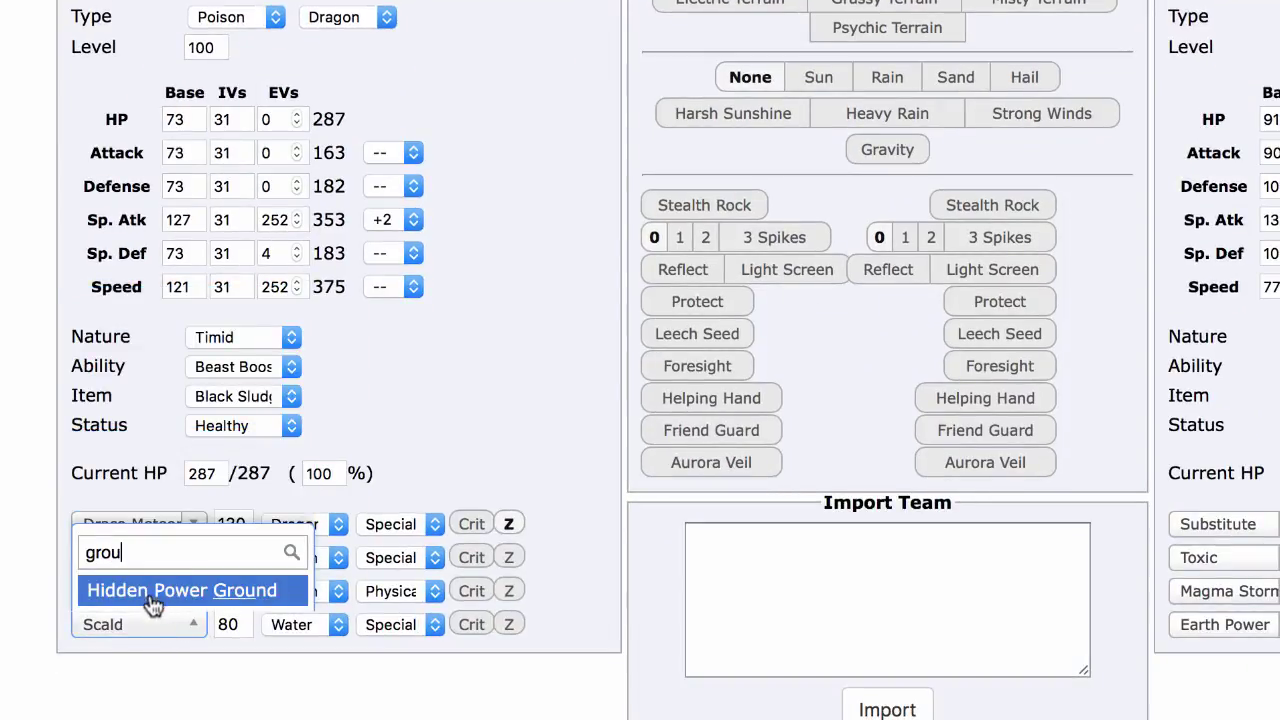
{"action": "left_click", "coordinate": [151, 598]}
{"action": "scroll", "coordinate": [157, 605], "scroll_direction": "up", "scroll_amount": 4}
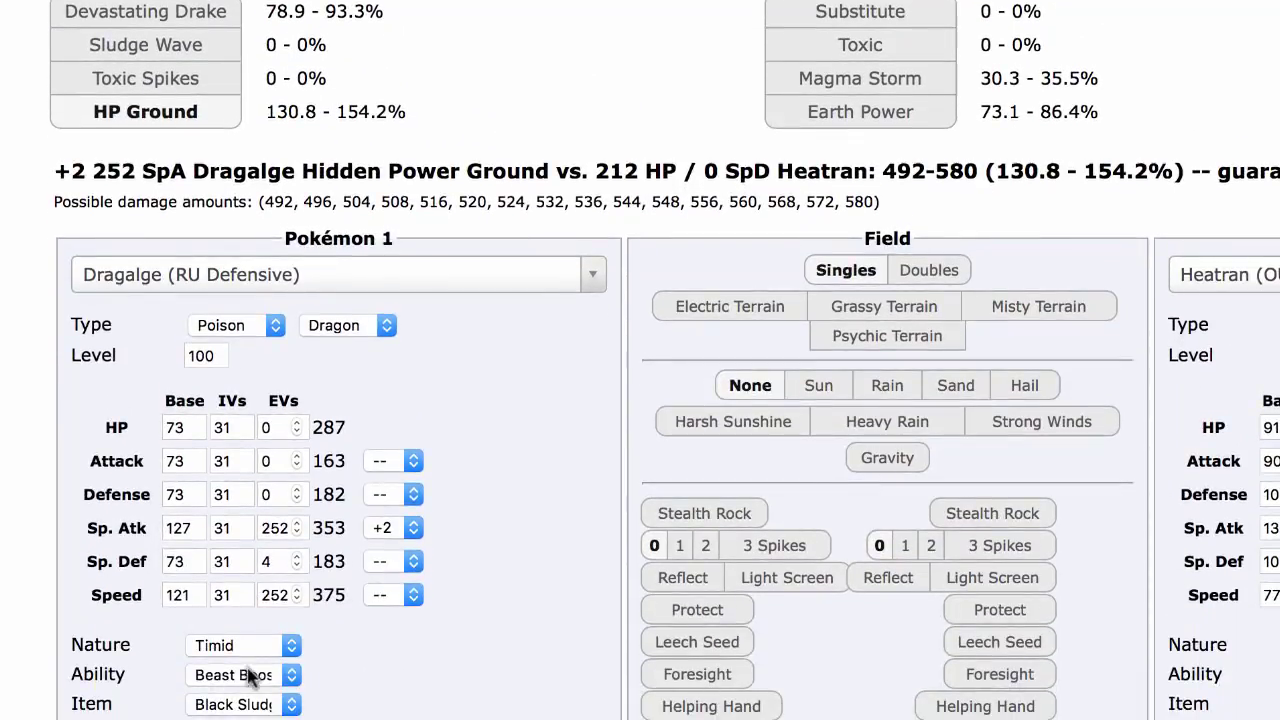
Set Dragalge's item to Choice Specs, remove its Sp. Atk boost, and show the detailed HP Ground result.
{"action": "left_click", "coordinate": [253, 703]}
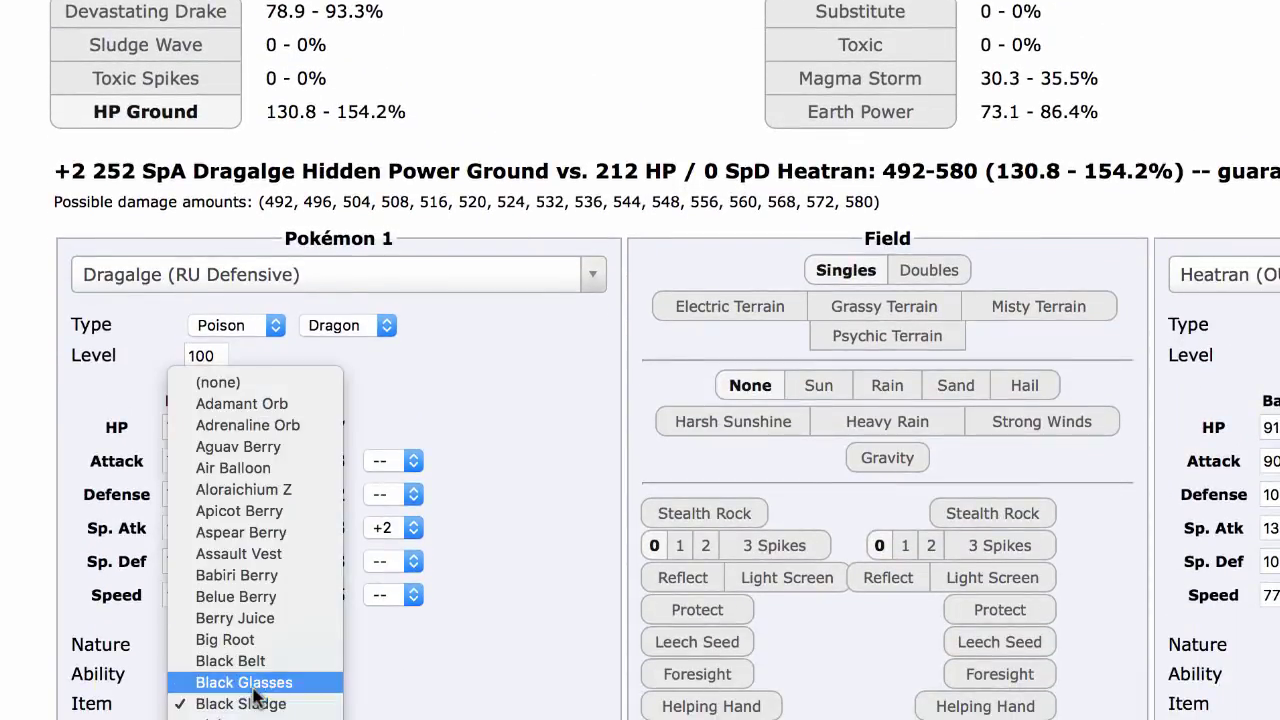
{"action": "scroll", "coordinate": [254, 703], "scroll_direction": "down", "scroll_amount": 5}
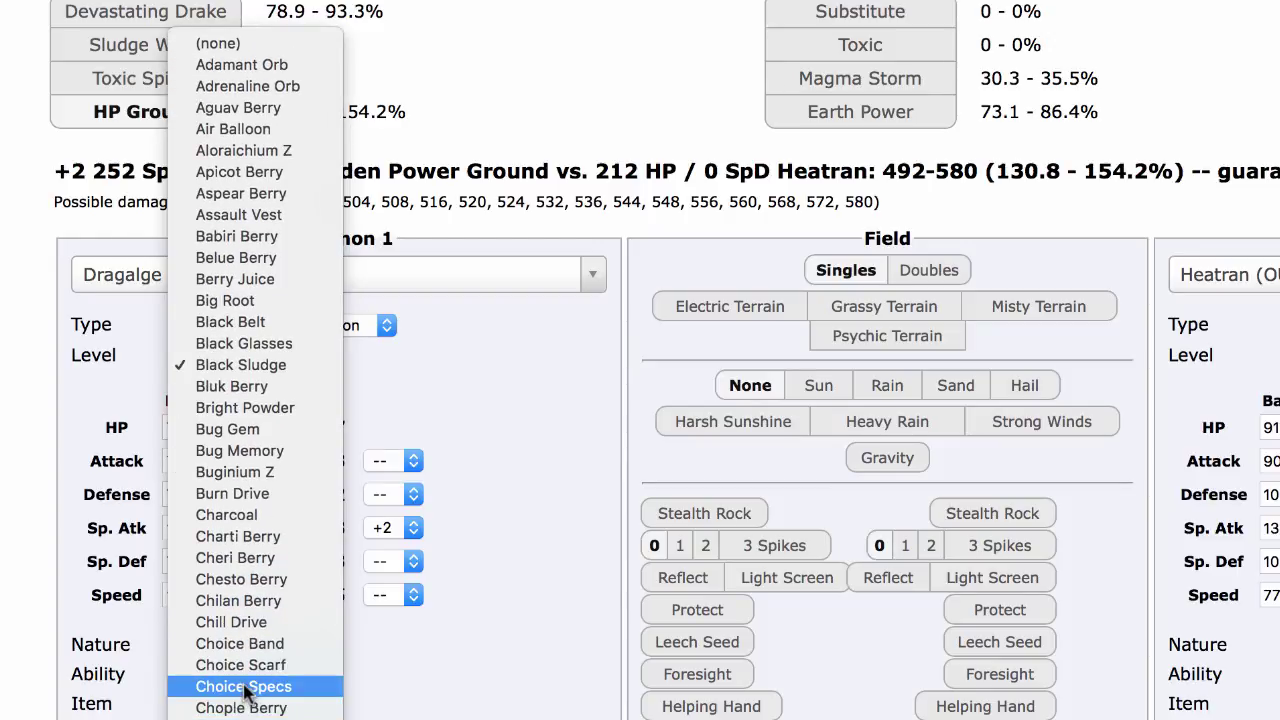
{"action": "left_click", "coordinate": [244, 686]}
{"action": "left_click", "coordinate": [395, 527]}
{"action": "left_click", "coordinate": [385, 564]}
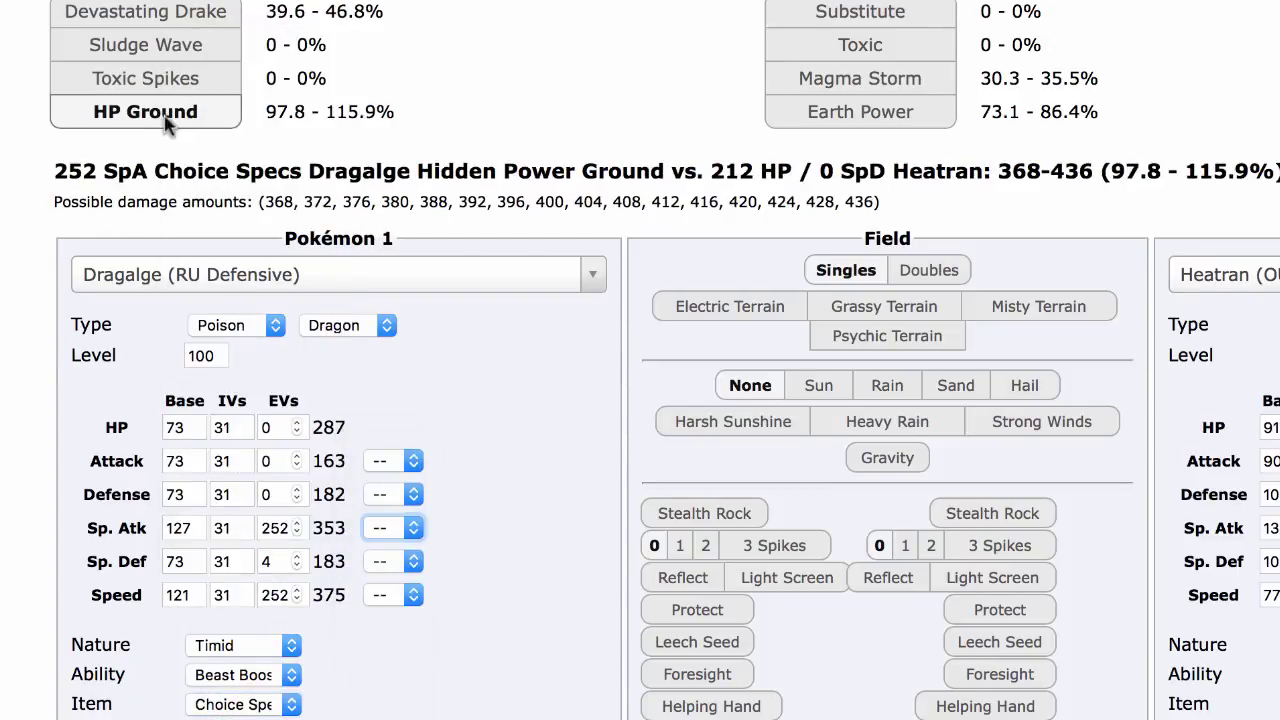
{"action": "left_click", "coordinate": [167, 120]}
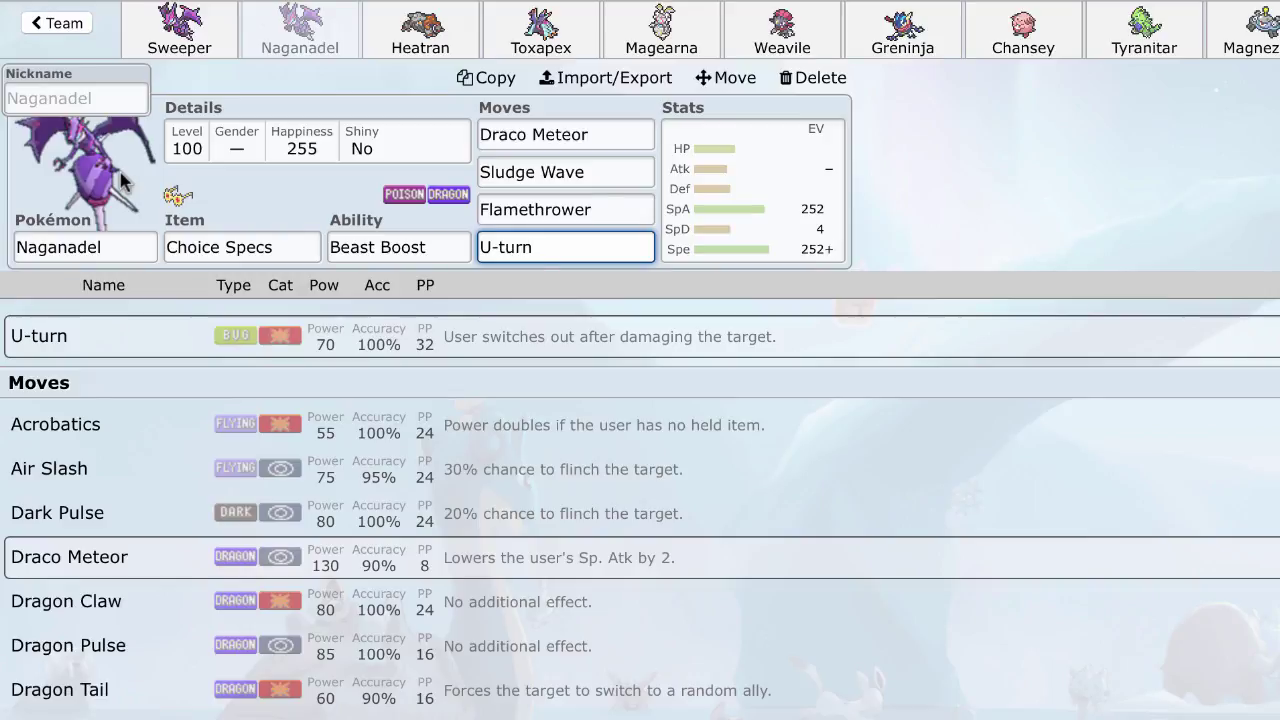
In the teambuilder, review the Choice Specs Naganadel's EV spread and first move slot, and compare its set with the Sweeper set.
{"action": "left_click", "coordinate": [744, 218]}
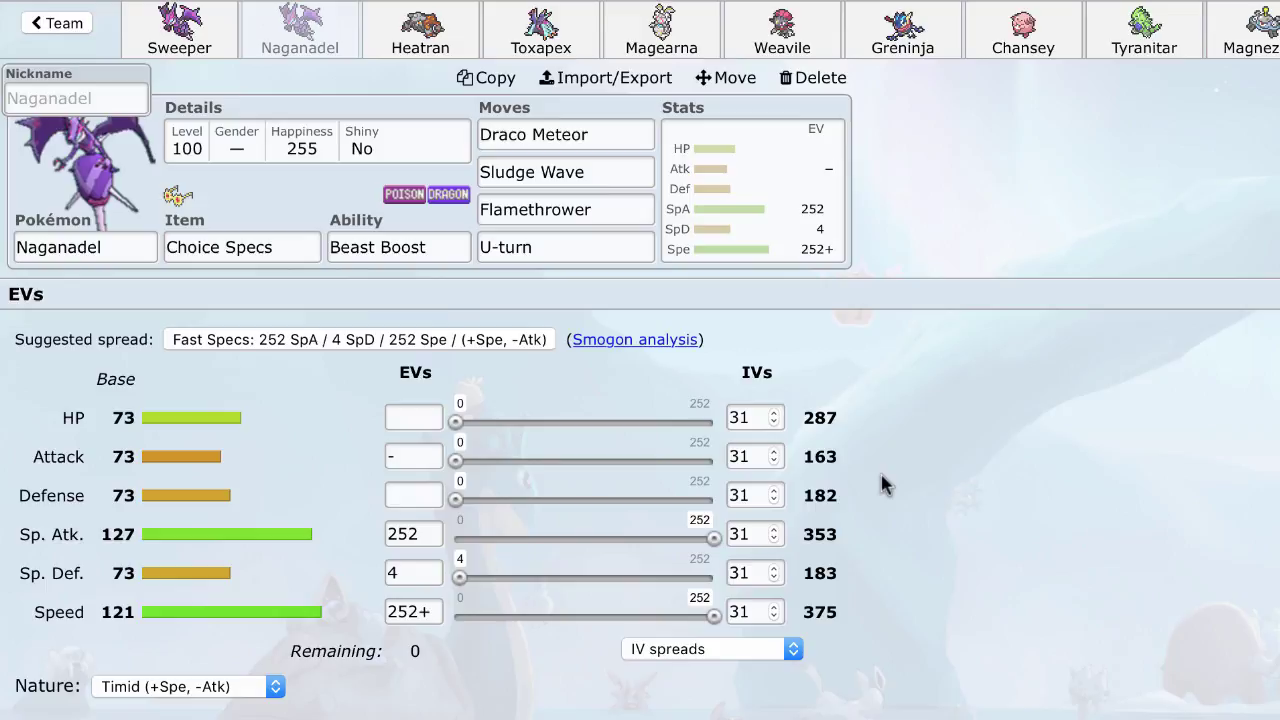
{"action": "left_click", "coordinate": [545, 136]}
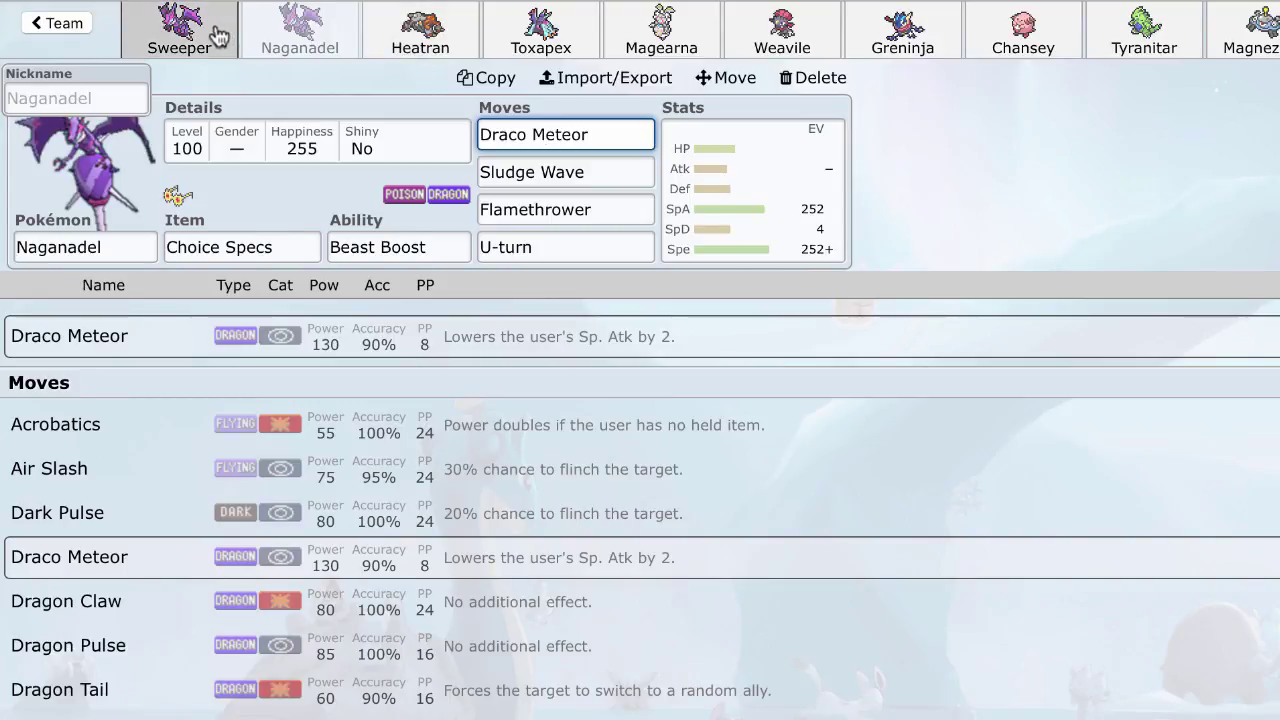
{"action": "left_click", "coordinate": [336, 38]}
{"action": "left_click", "coordinate": [206, 42]}
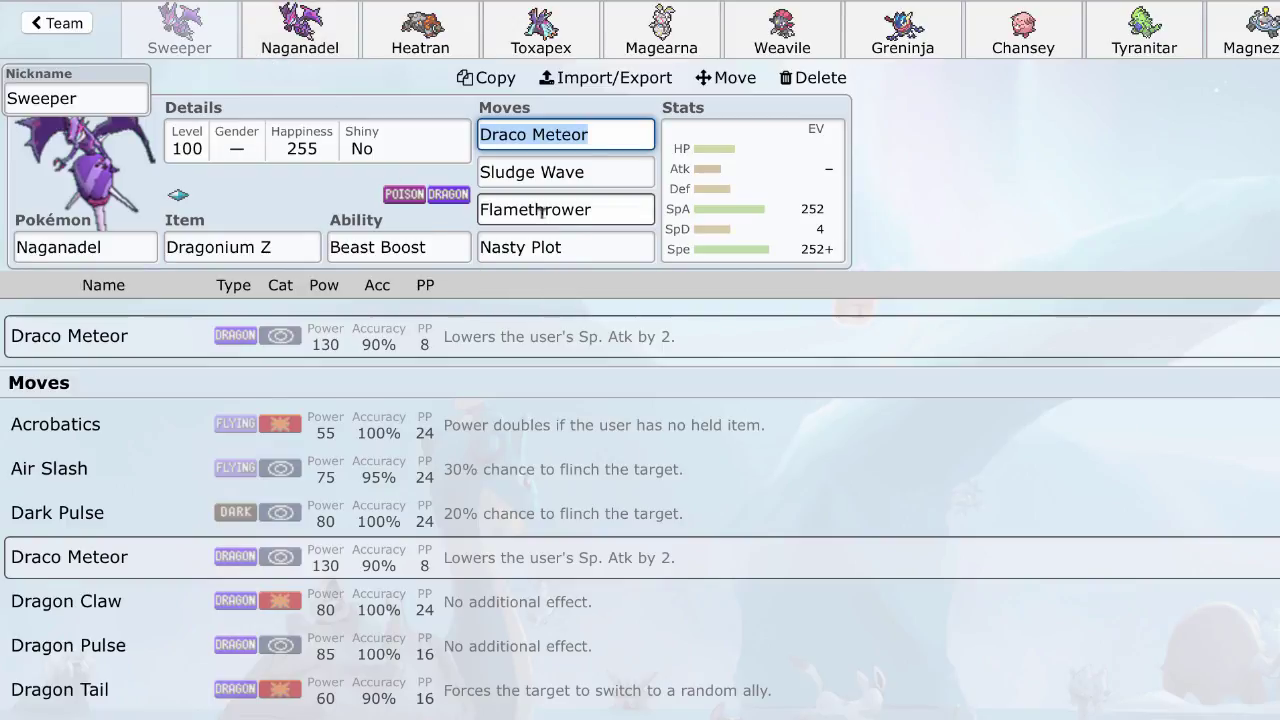
{"action": "left_click", "coordinate": [316, 30]}
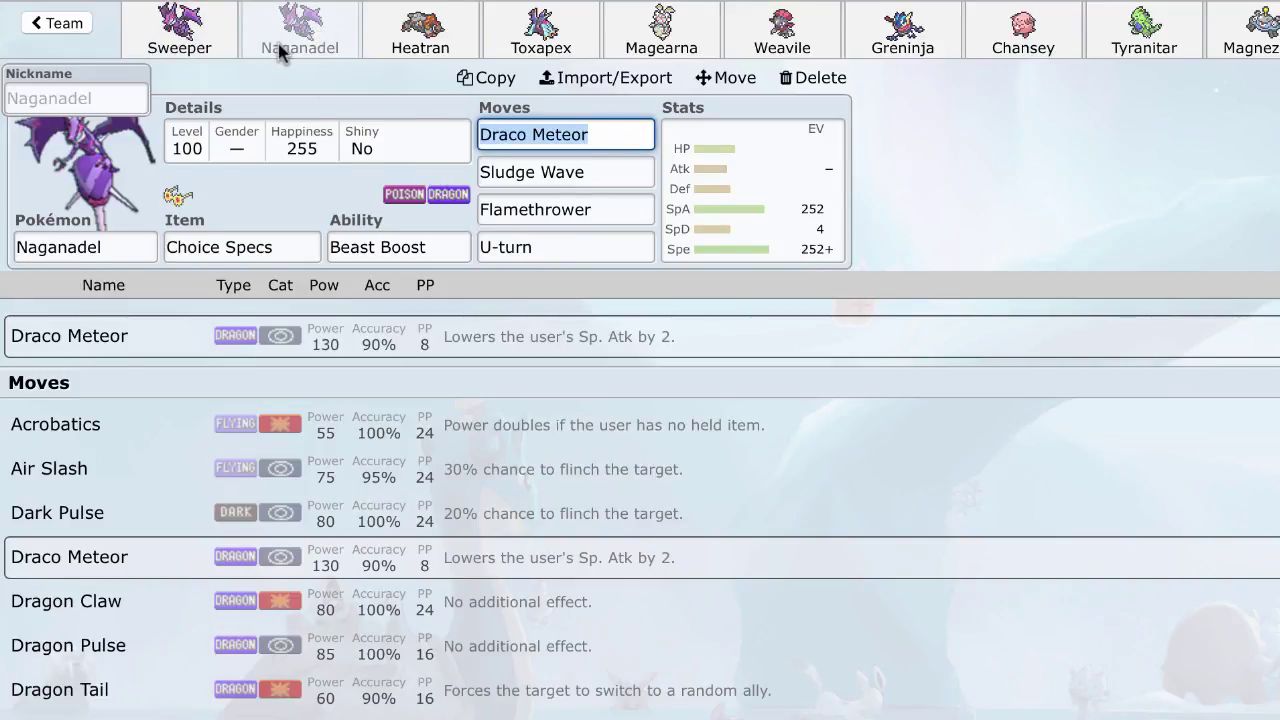
{"action": "left_click", "coordinate": [180, 30]}
{"action": "left_click", "coordinate": [300, 30]}
{"action": "left_click", "coordinate": [178, 32]}
{"action": "left_click", "coordinate": [310, 35]}
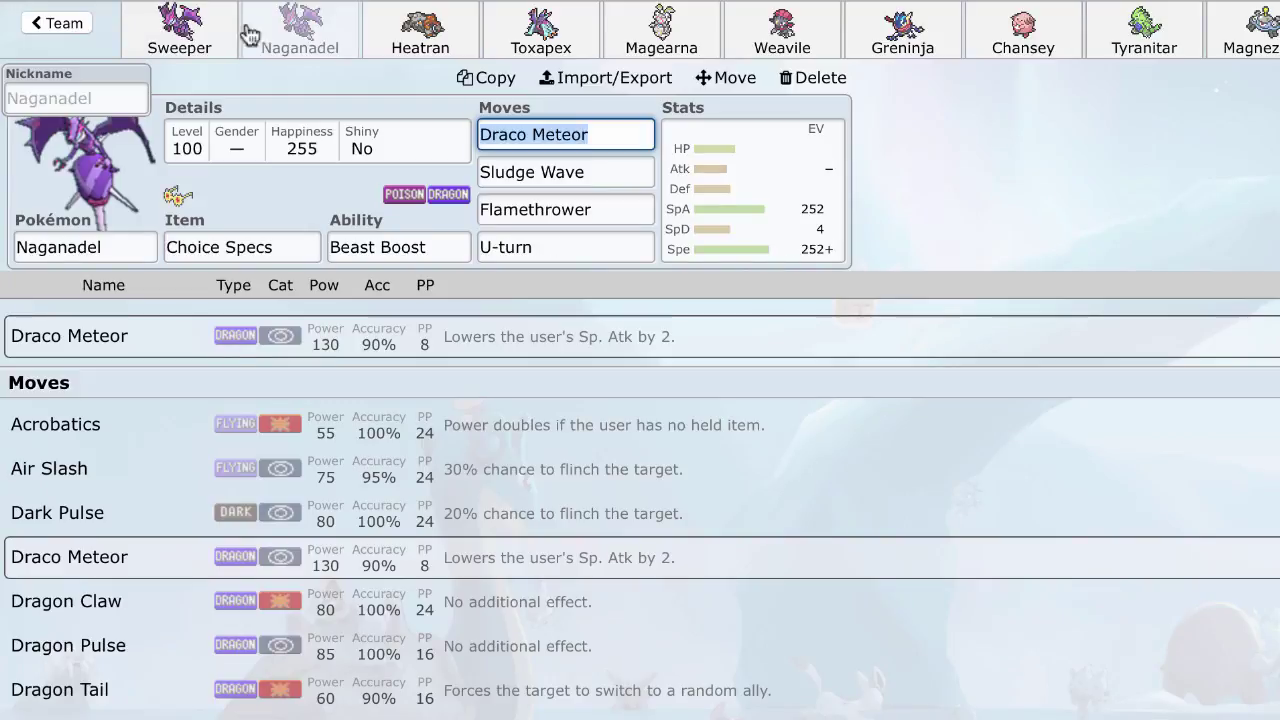
{"action": "left_click", "coordinate": [228, 35]}
{"action": "left_click", "coordinate": [290, 35]}
{"action": "left_click", "coordinate": [218, 38]}
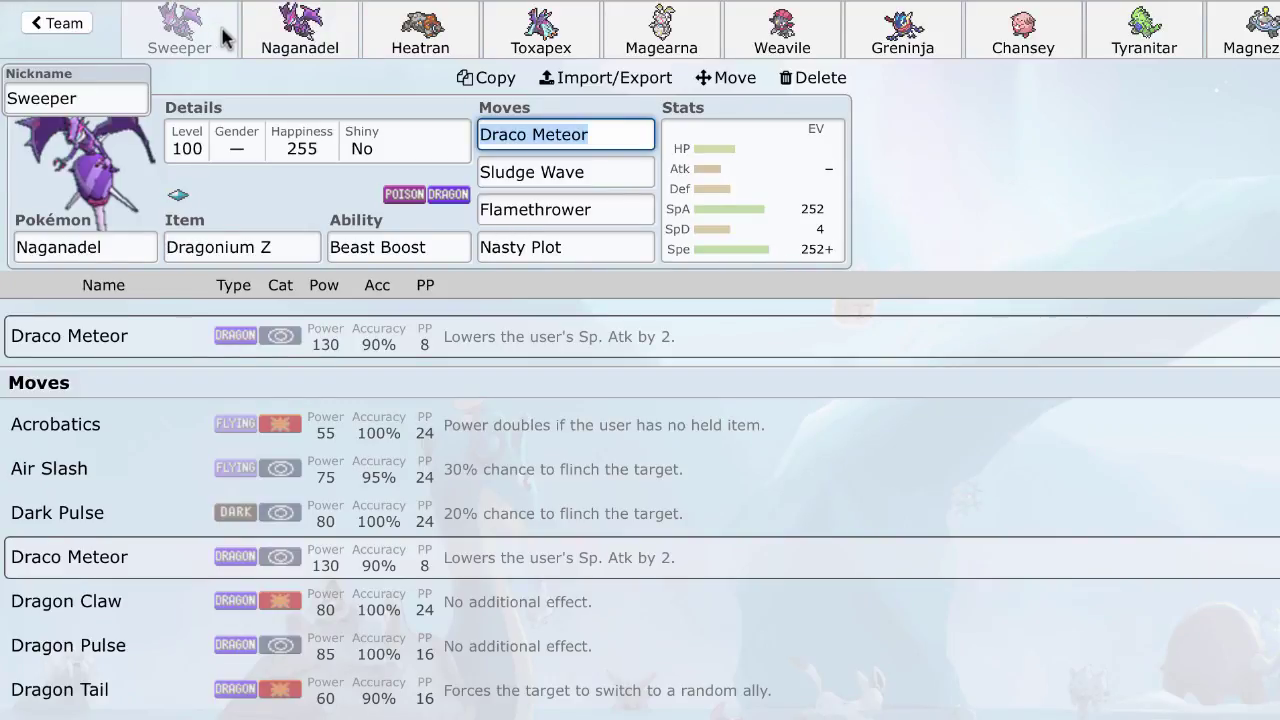
{"action": "left_click", "coordinate": [273, 49]}
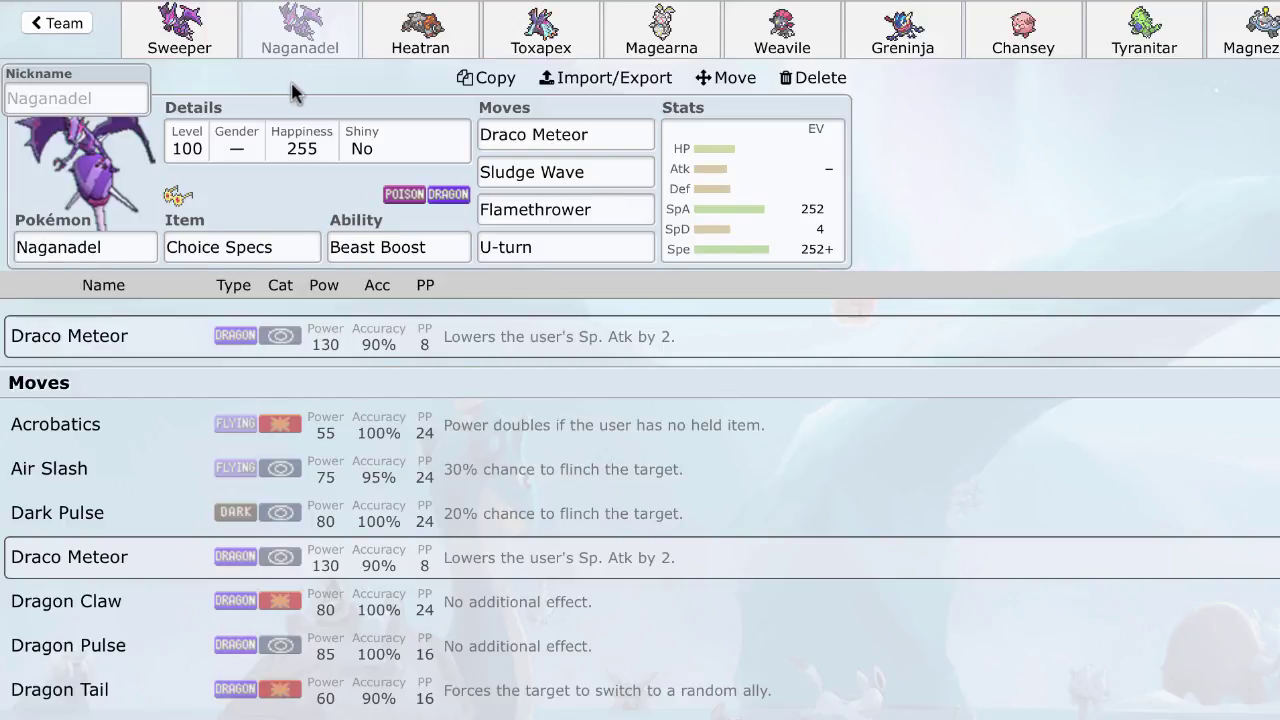
Look through the Heatran, Tyranitar and Greninja entries and compare them with the two Naganadel sets.
{"action": "left_click", "coordinate": [441, 16]}
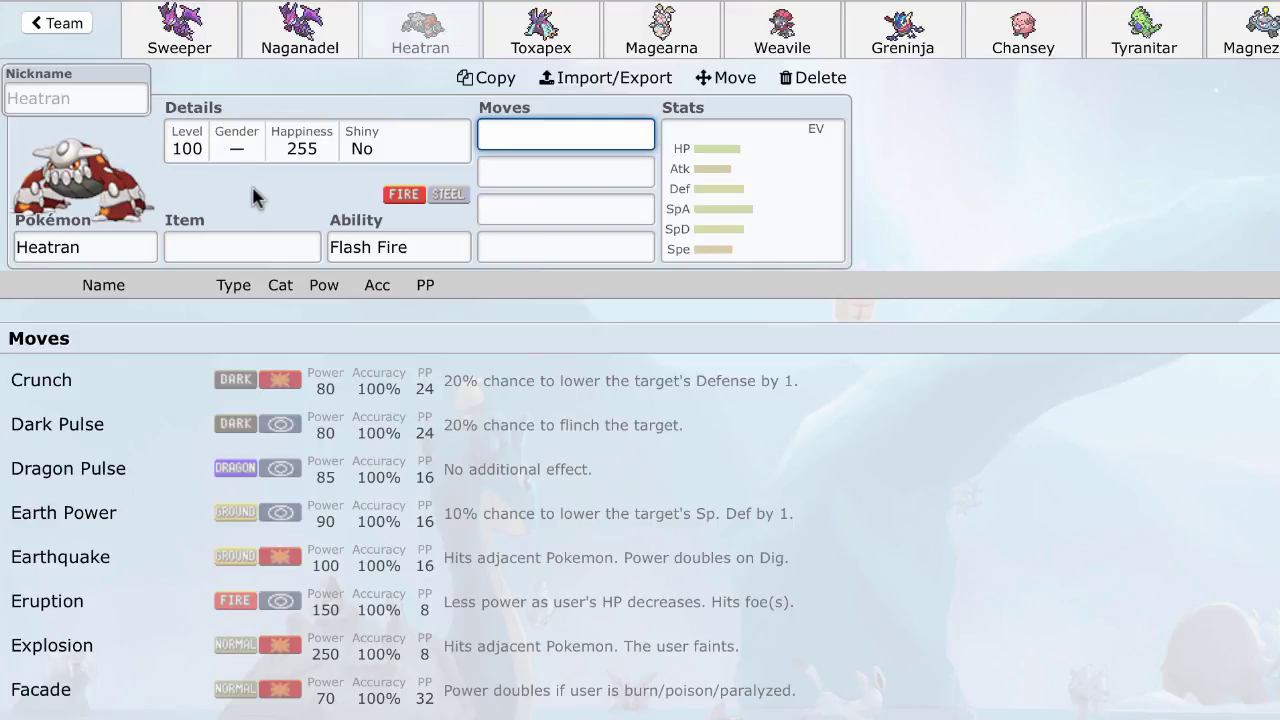
{"action": "left_click", "coordinate": [300, 38]}
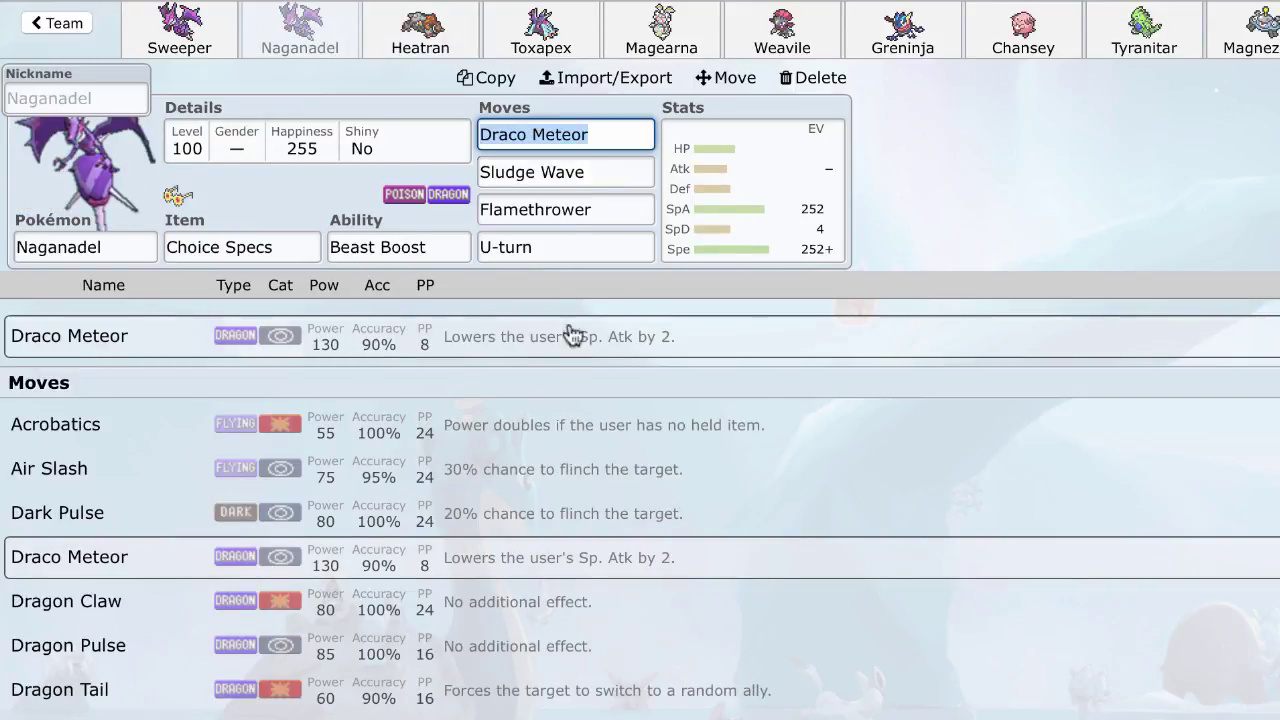
{"action": "left_click", "coordinate": [205, 44]}
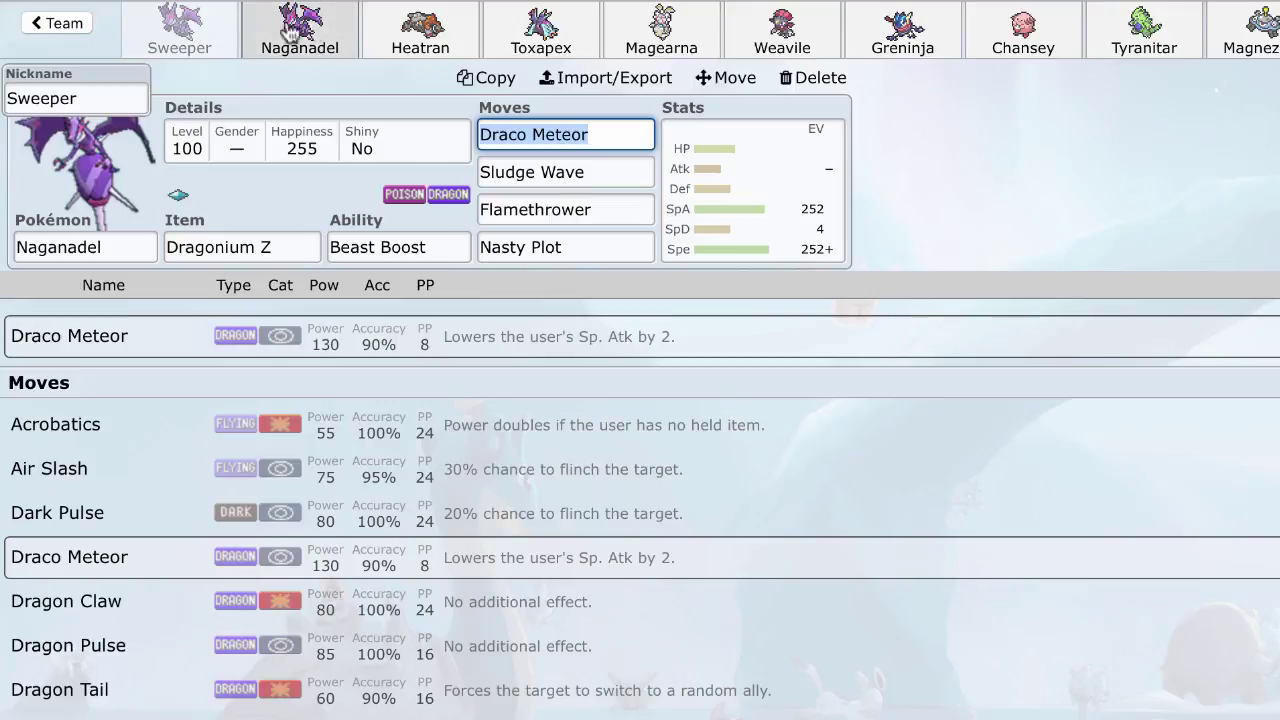
{"action": "left_click", "coordinate": [437, 36]}
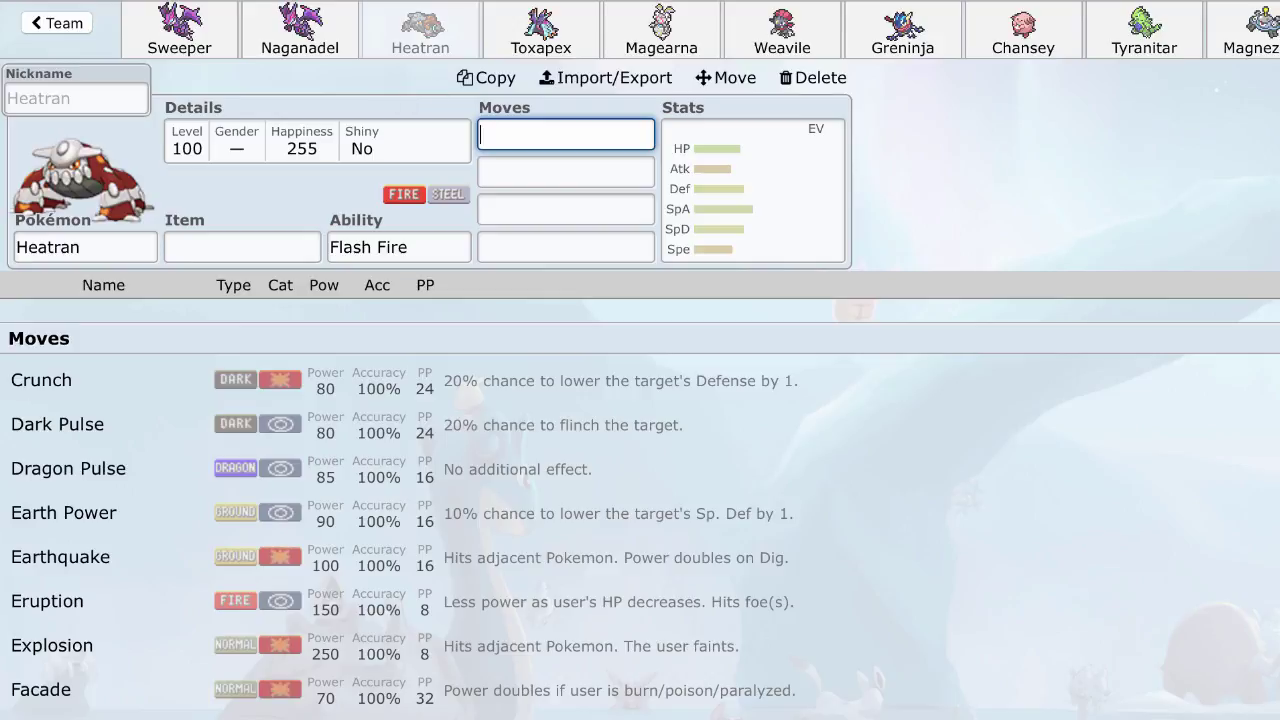
{"action": "left_click", "coordinate": [1142, 30]}
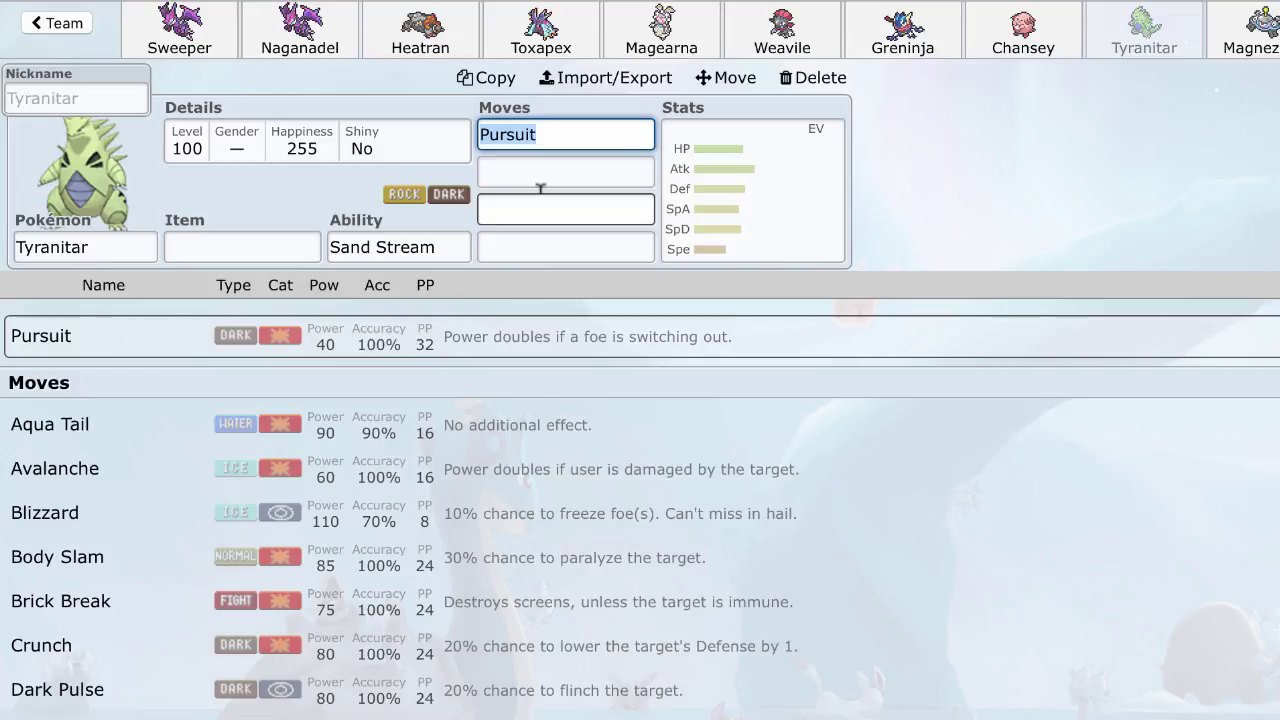
{"action": "left_click", "coordinate": [906, 46]}
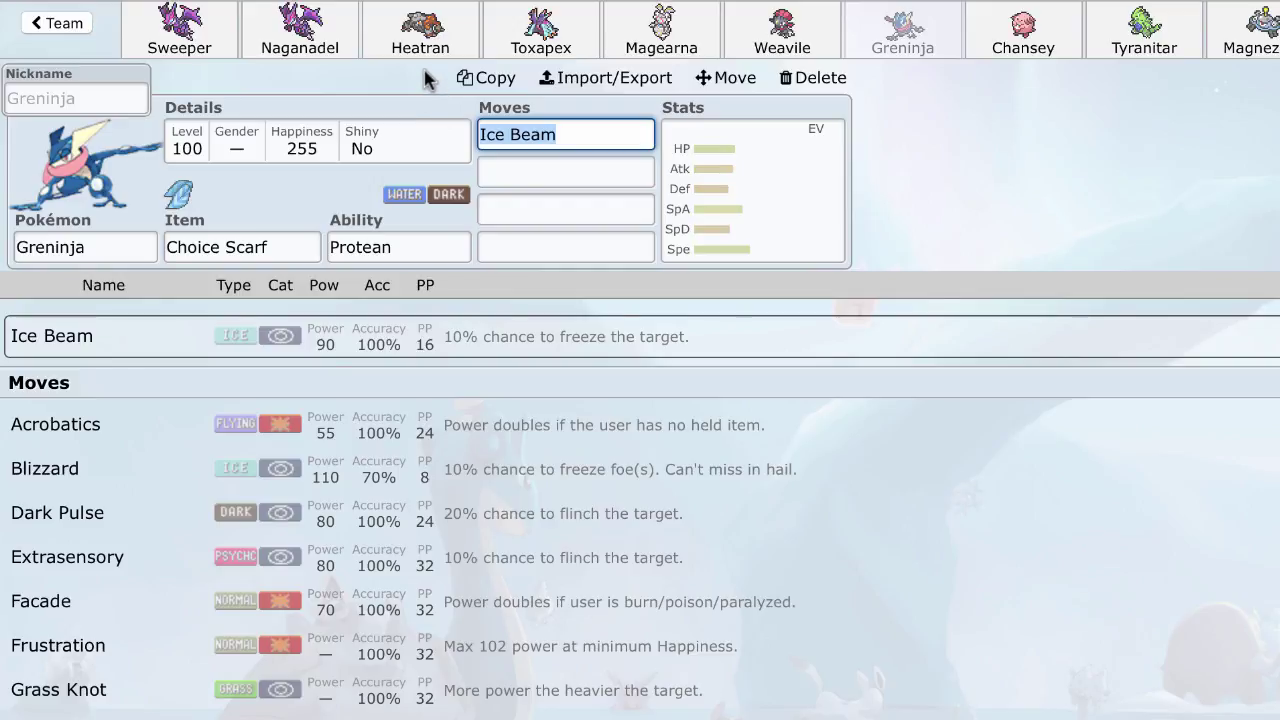
{"action": "left_click", "coordinate": [418, 16]}
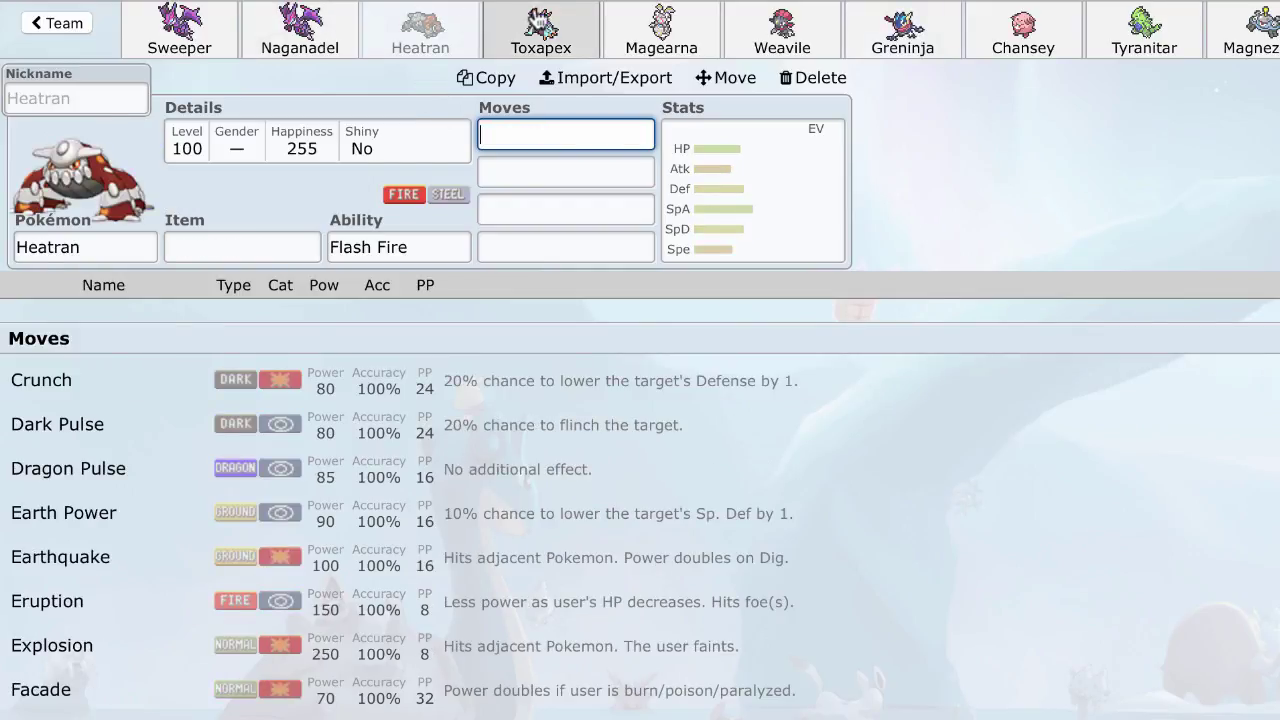
Add Haze as Toxapex's first move.
{"action": "left_click", "coordinate": [534, 18]}
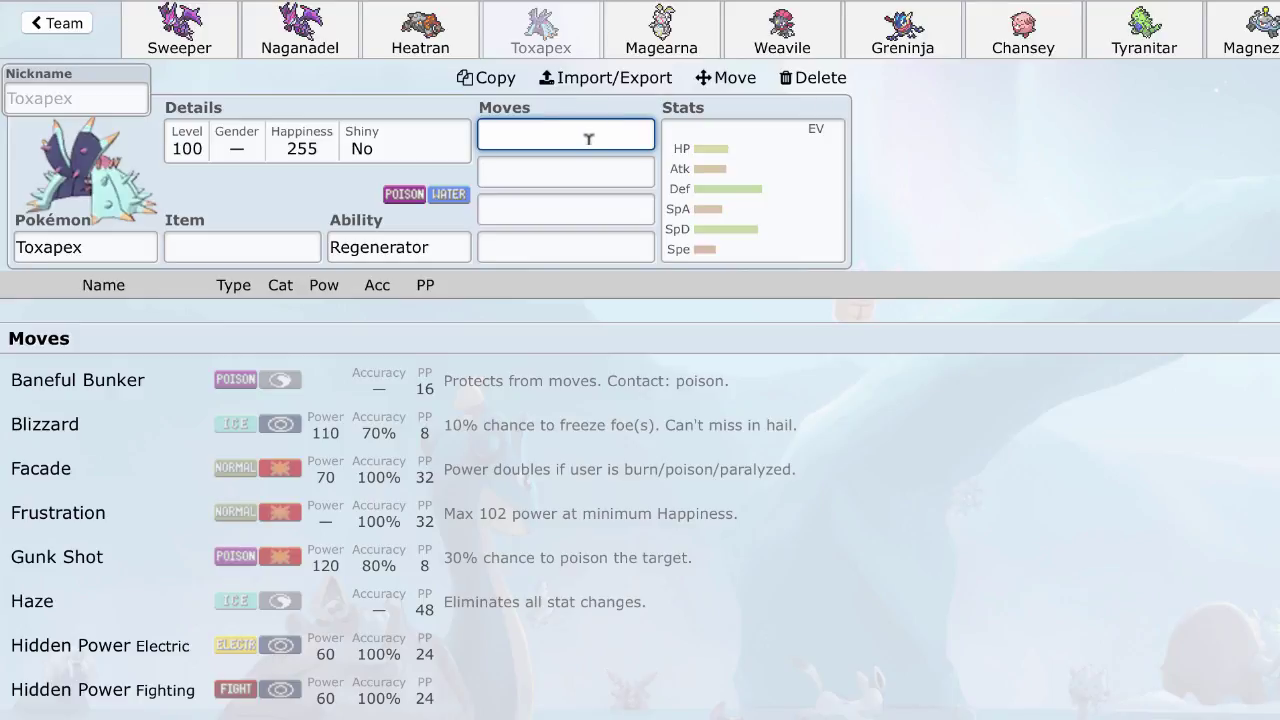
{"action": "type", "text": "haze"}
{"action": "left_click", "coordinate": [557, 330]}
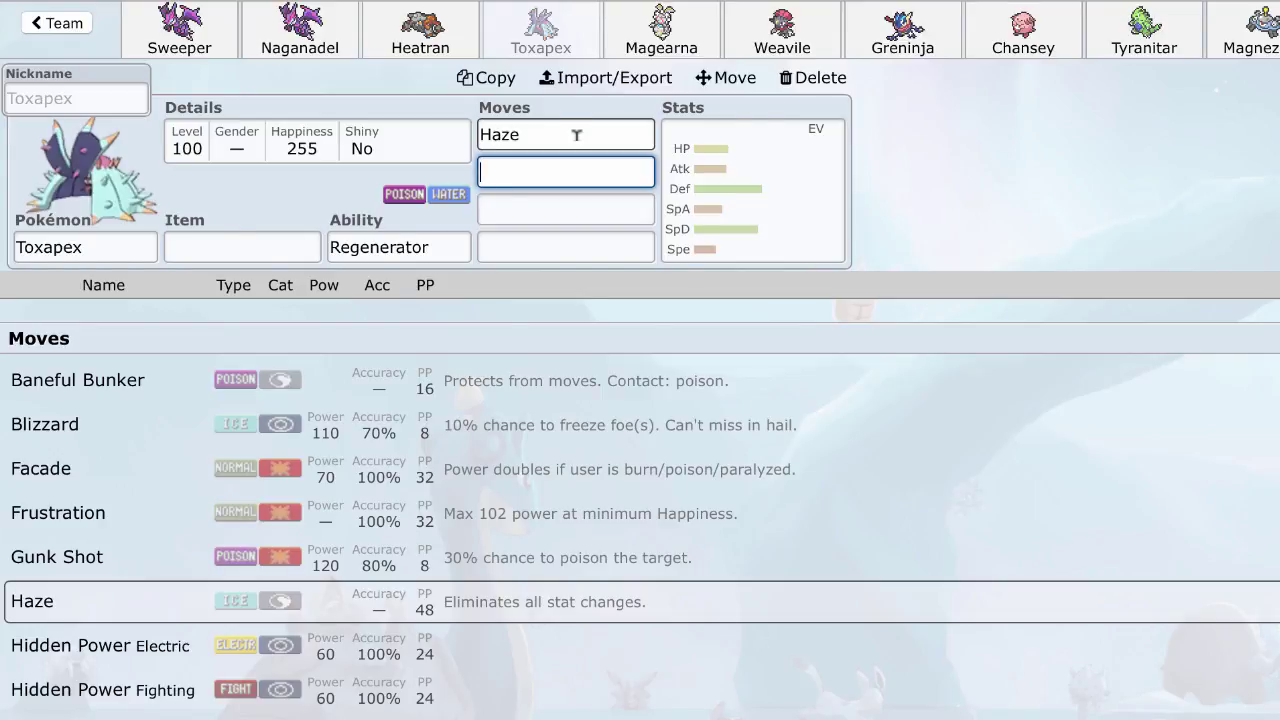
Examine the Sweeper and Choice Specs Naganadel sets alongside the Tyranitar and Toxapex entries.
{"action": "left_click", "coordinate": [207, 52]}
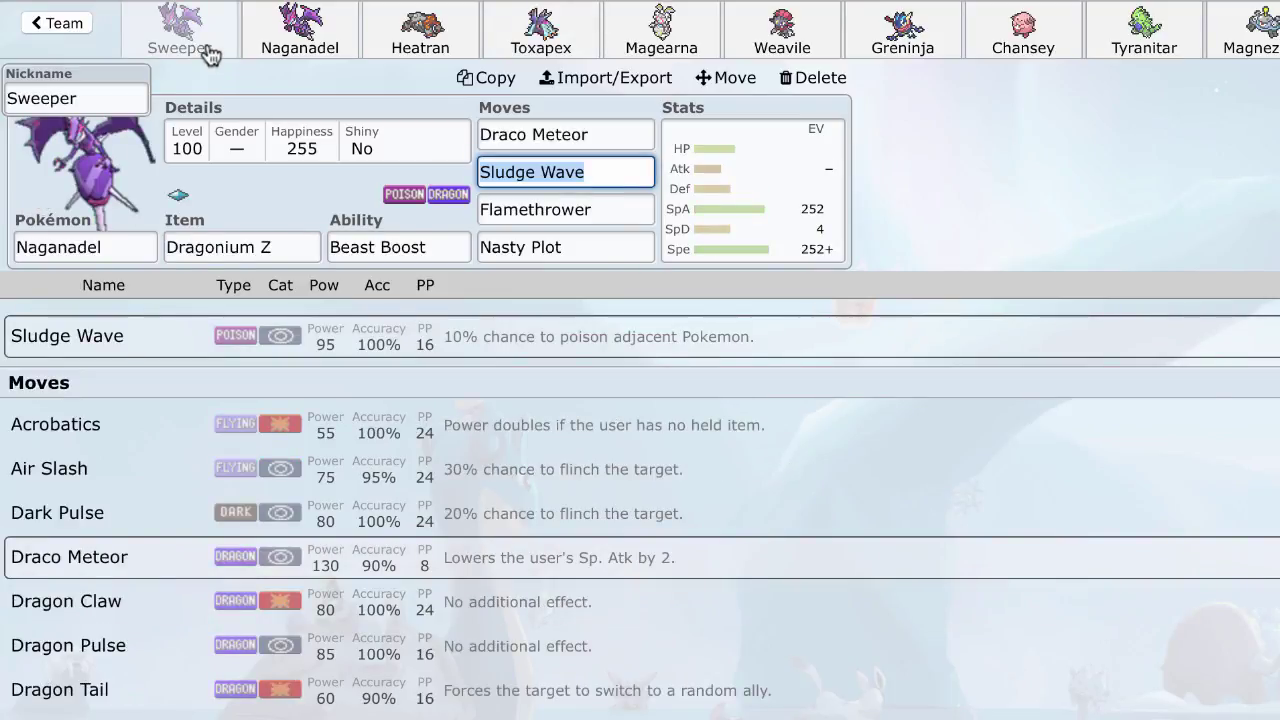
{"action": "left_click", "coordinate": [527, 45]}
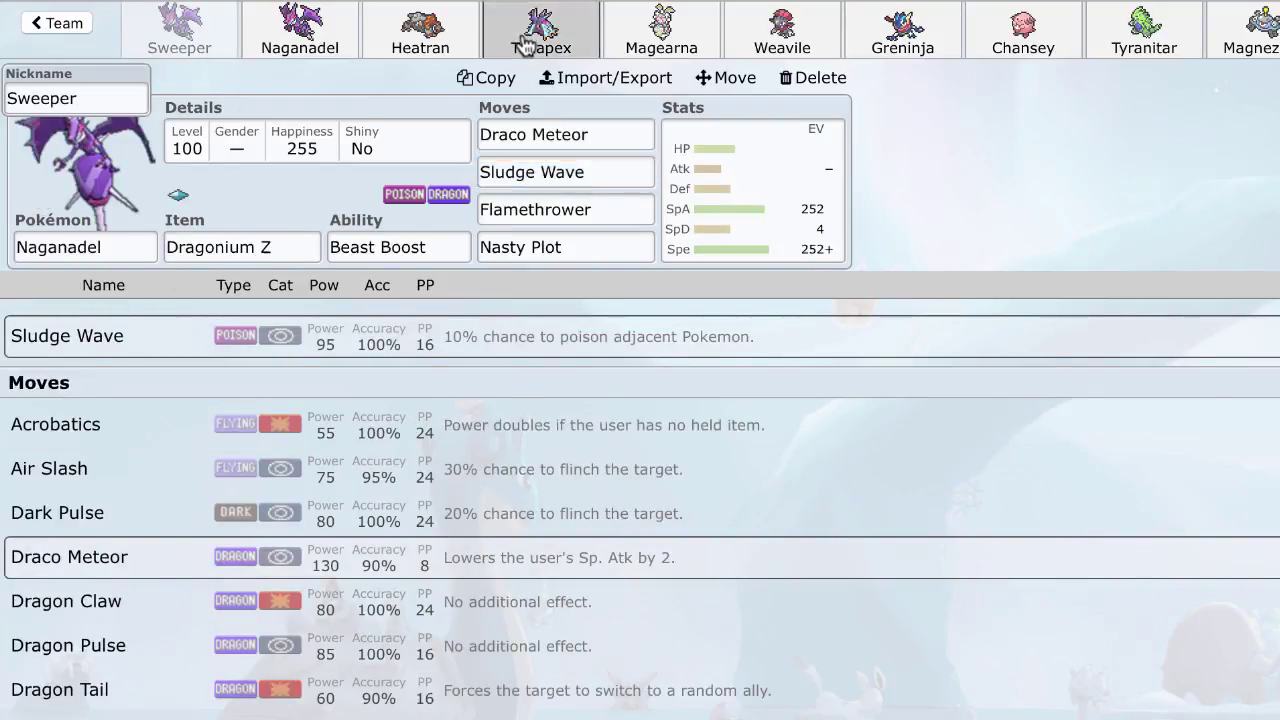
{"action": "left_click", "coordinate": [320, 32]}
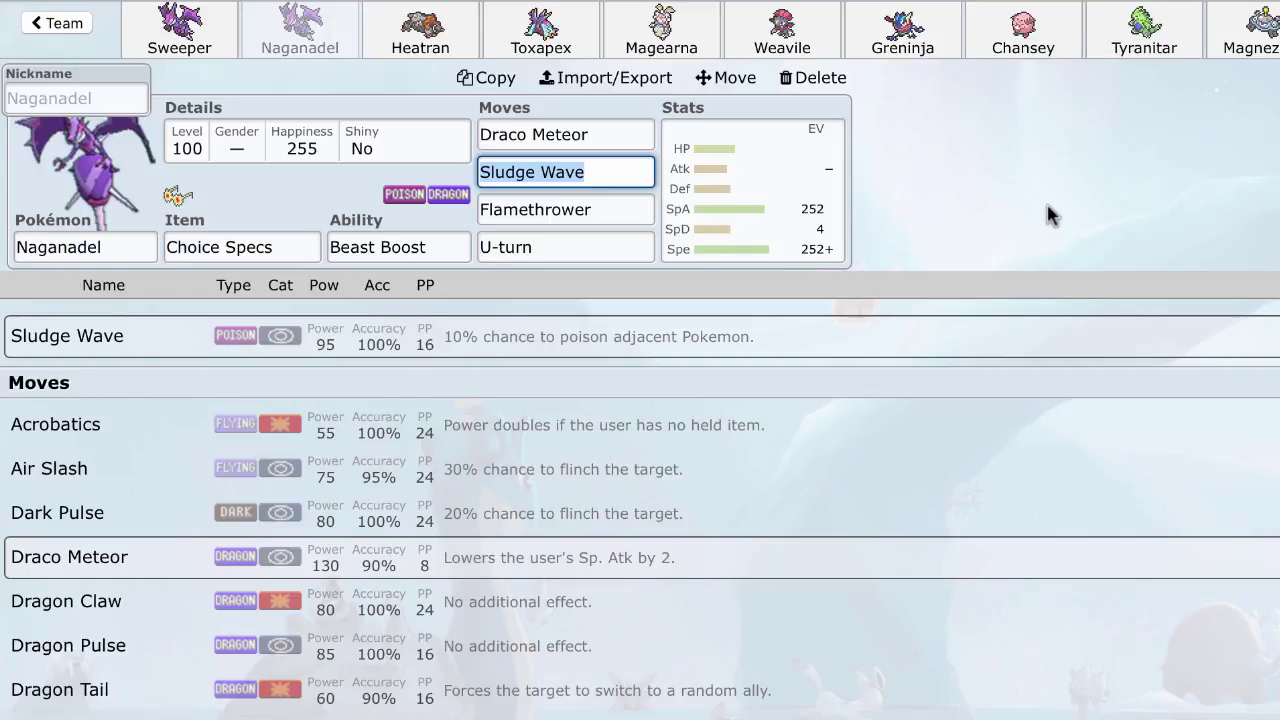
{"action": "left_click", "coordinate": [1150, 38]}
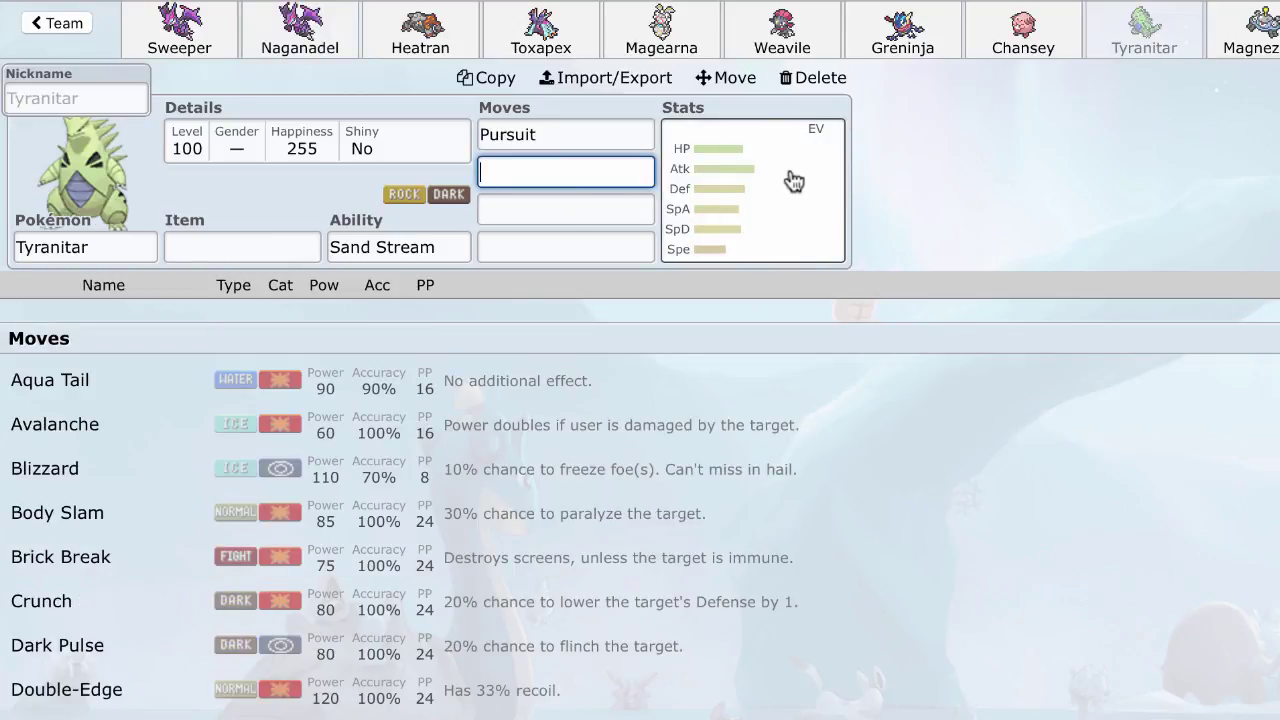
{"action": "left_click", "coordinate": [573, 36]}
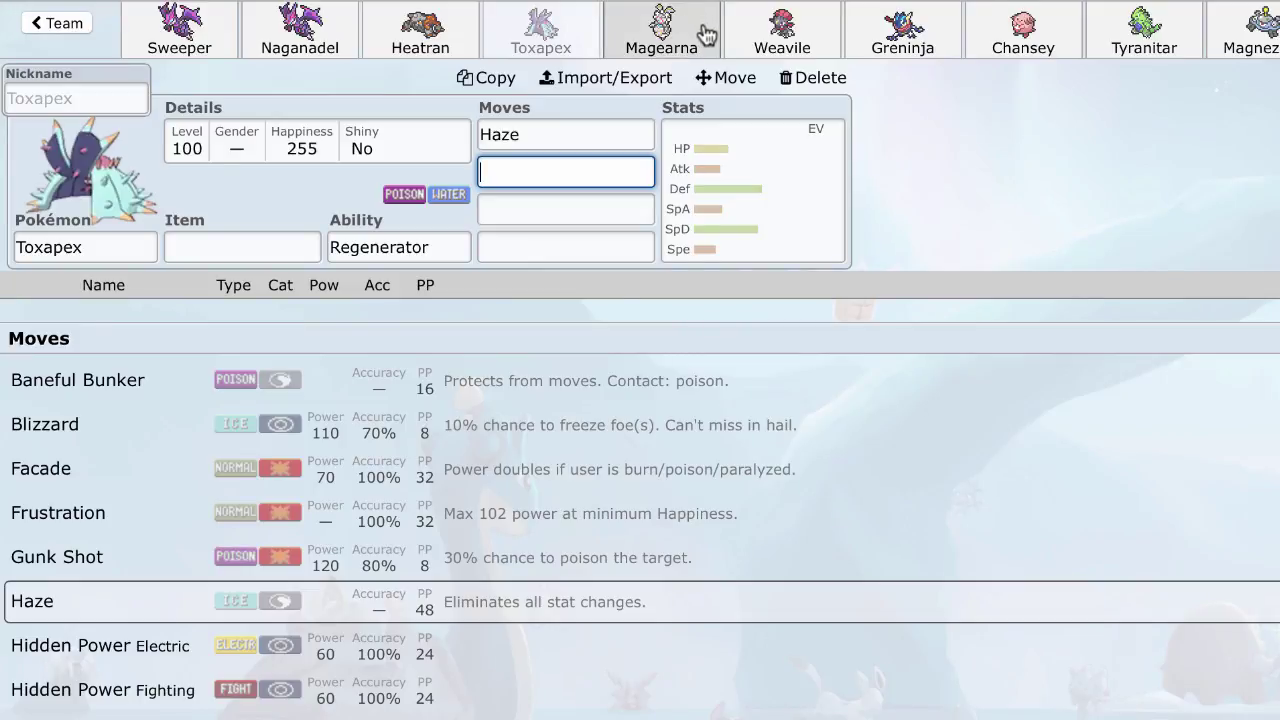
Look through the Tyranitar and Chansey entries alongside the Sweeper Naganadel's moves and EV spread.
{"action": "left_click", "coordinate": [1106, 30]}
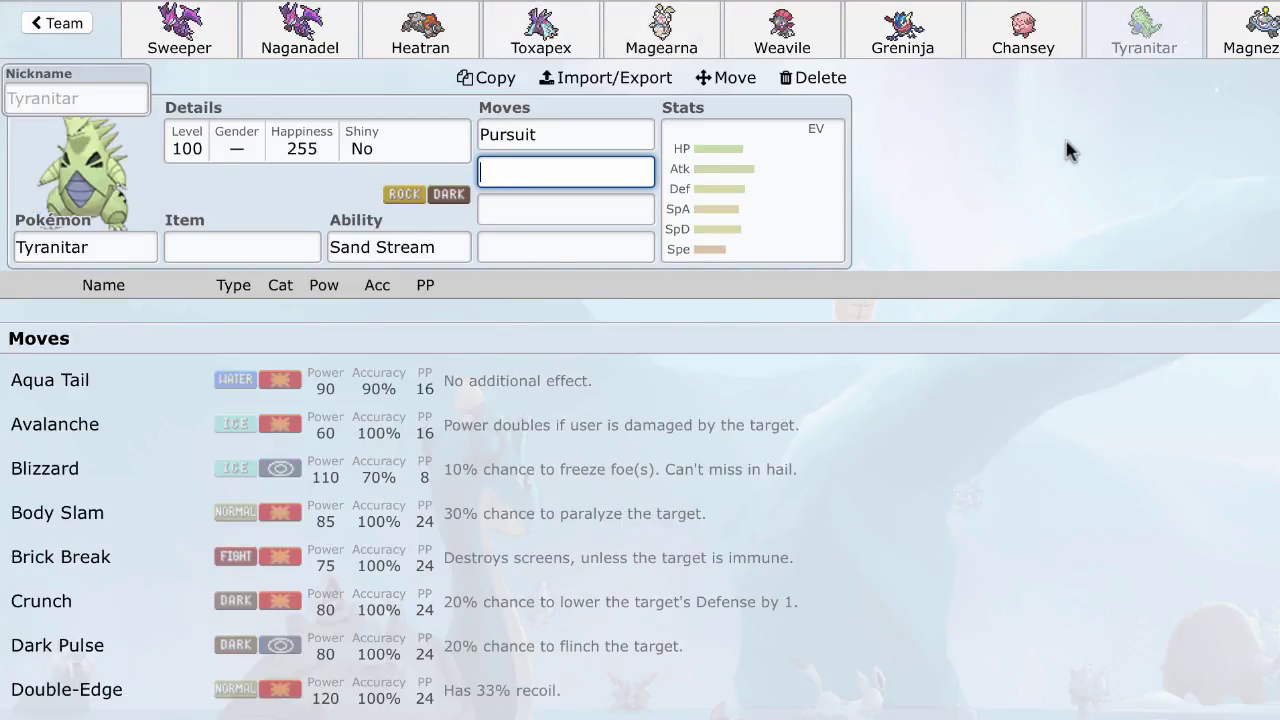
{"action": "left_click", "coordinate": [1034, 47]}
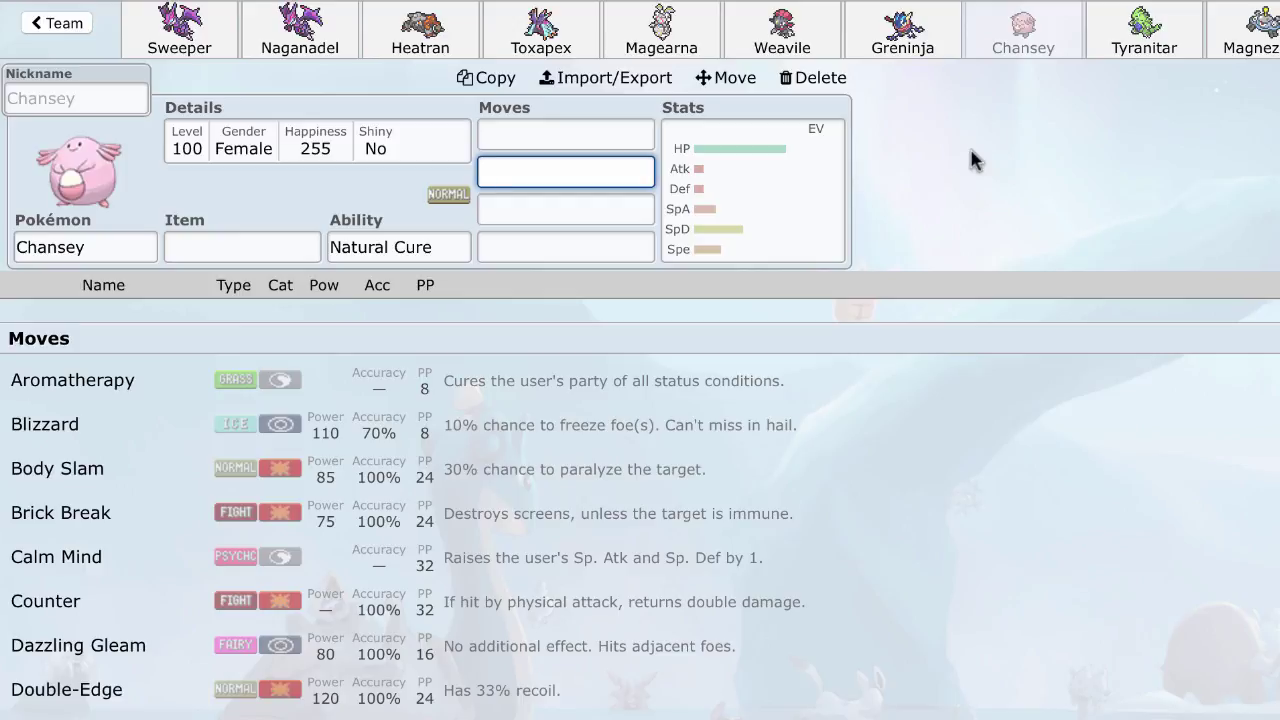
{"action": "left_click", "coordinate": [157, 36]}
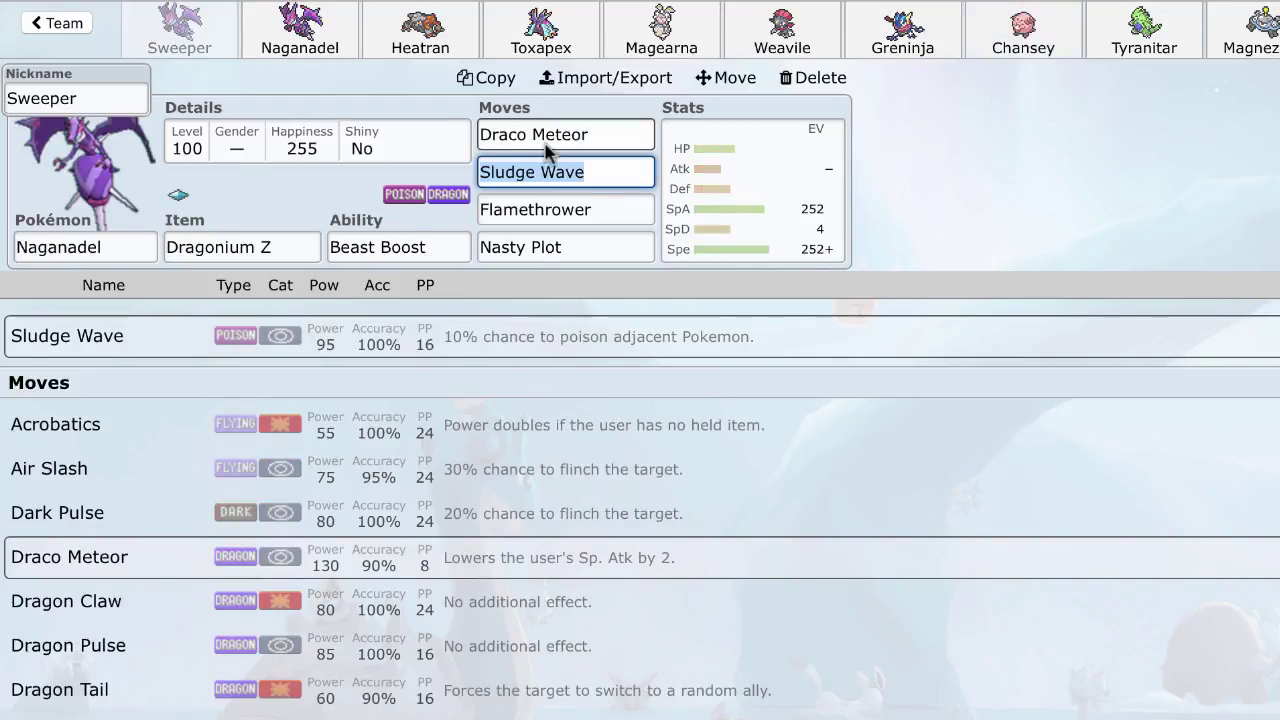
{"action": "left_click", "coordinate": [820, 194]}
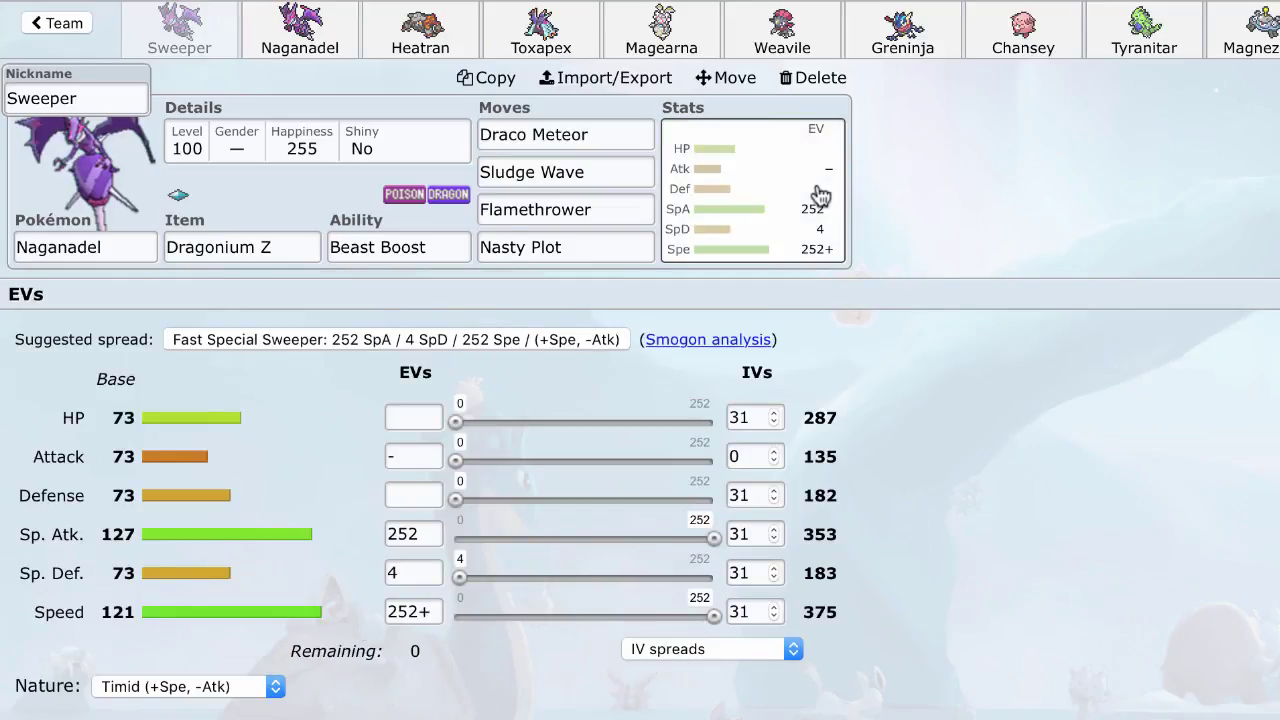
{"action": "left_click", "coordinate": [1036, 40]}
{"action": "left_click", "coordinate": [1138, 48]}
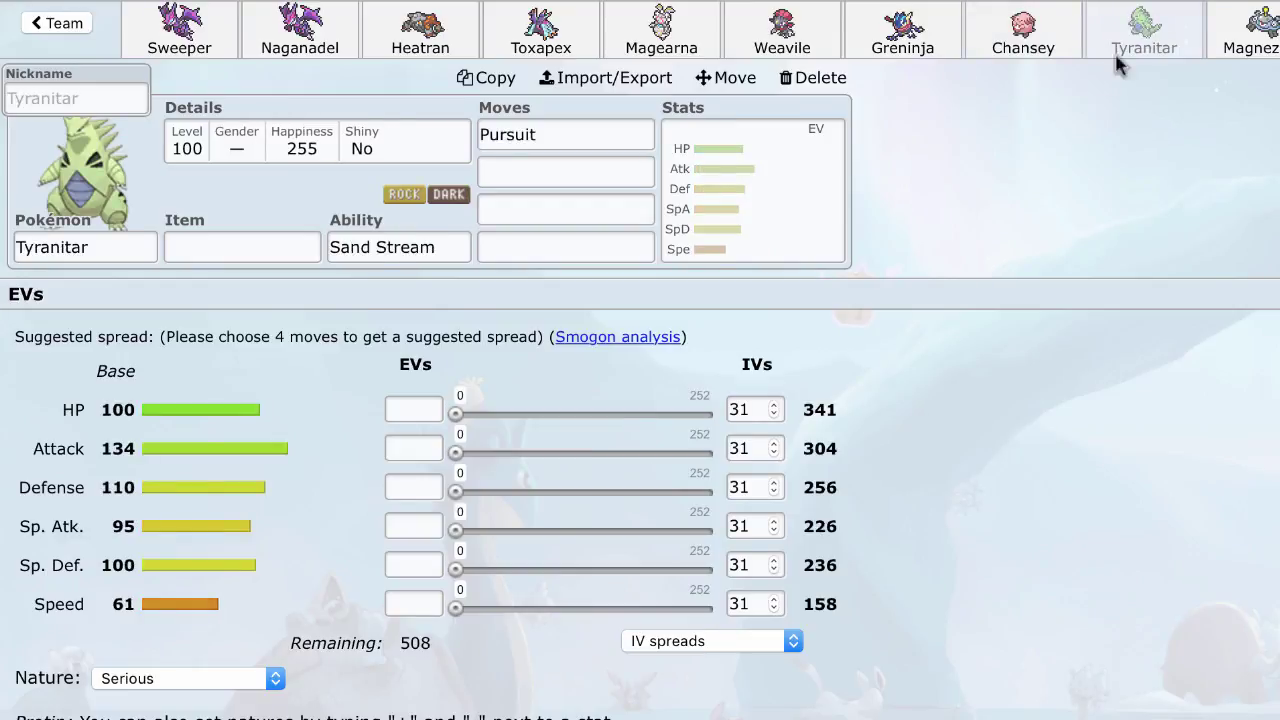
{"action": "left_click", "coordinate": [557, 160]}
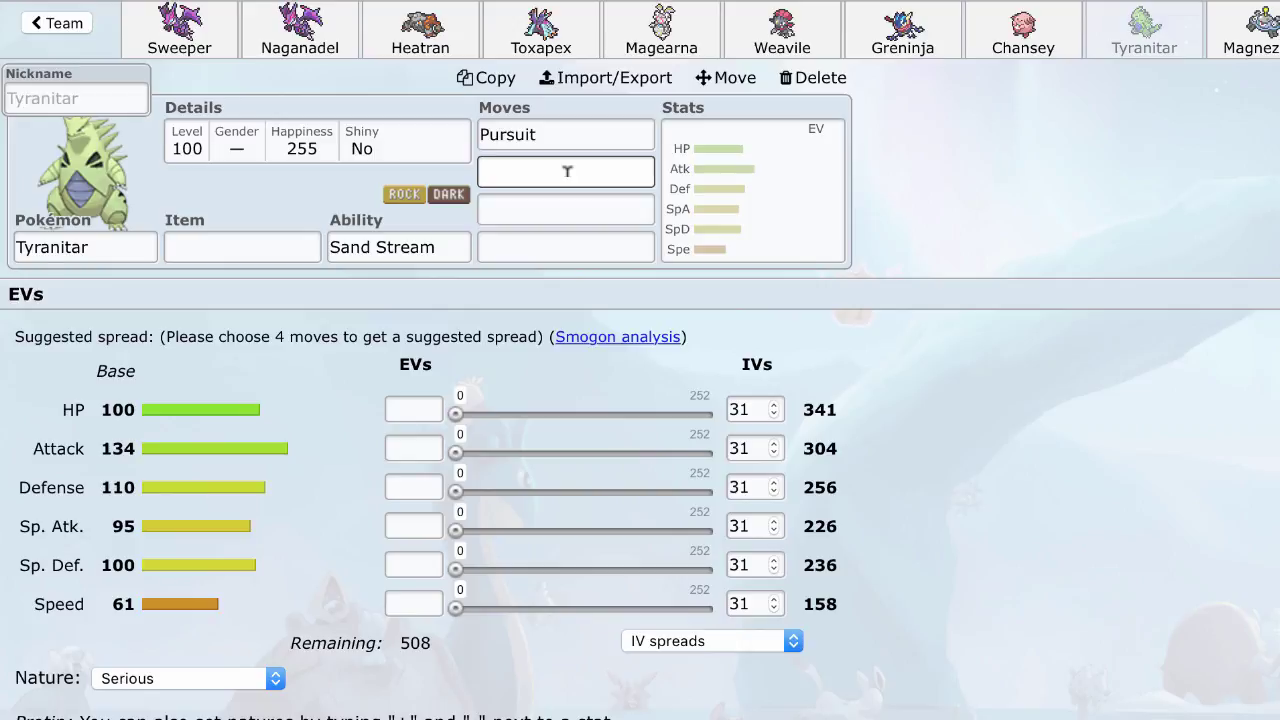
Examine Magearna's entry, including the details of its Fleur Cannon and Volt Switch moves.
{"action": "left_click", "coordinate": [685, 38]}
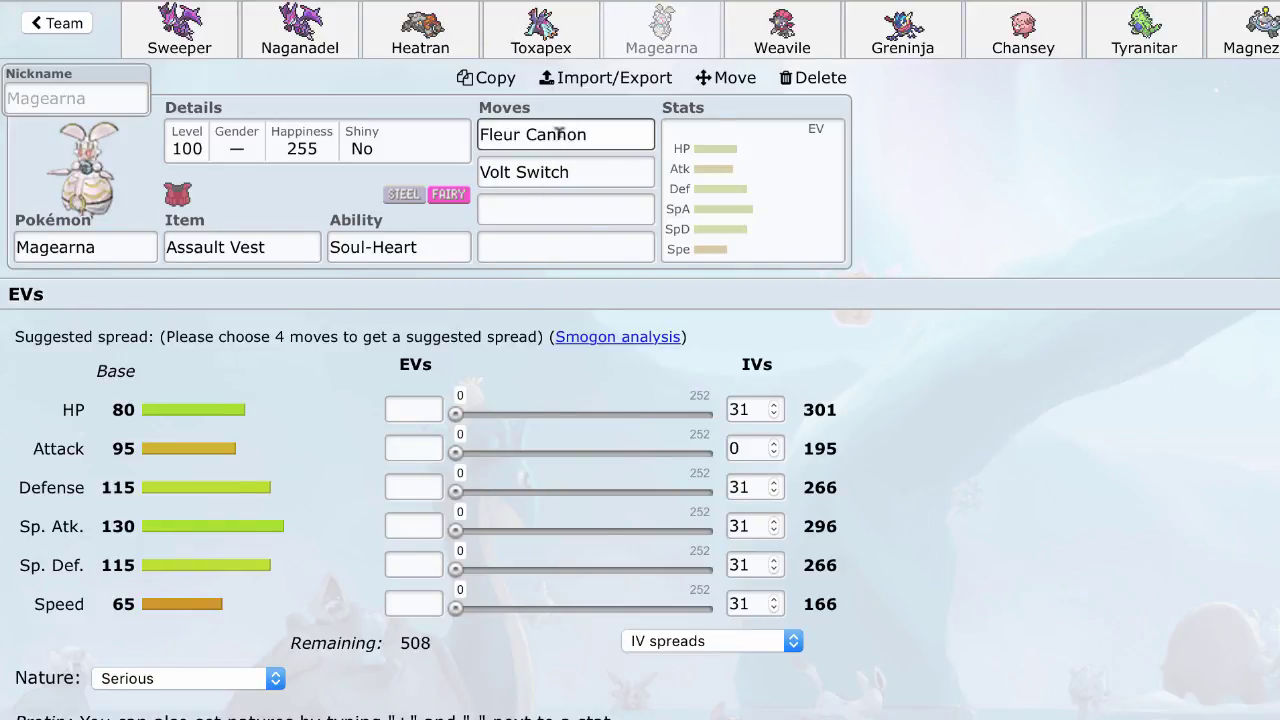
{"action": "left_click", "coordinate": [558, 134]}
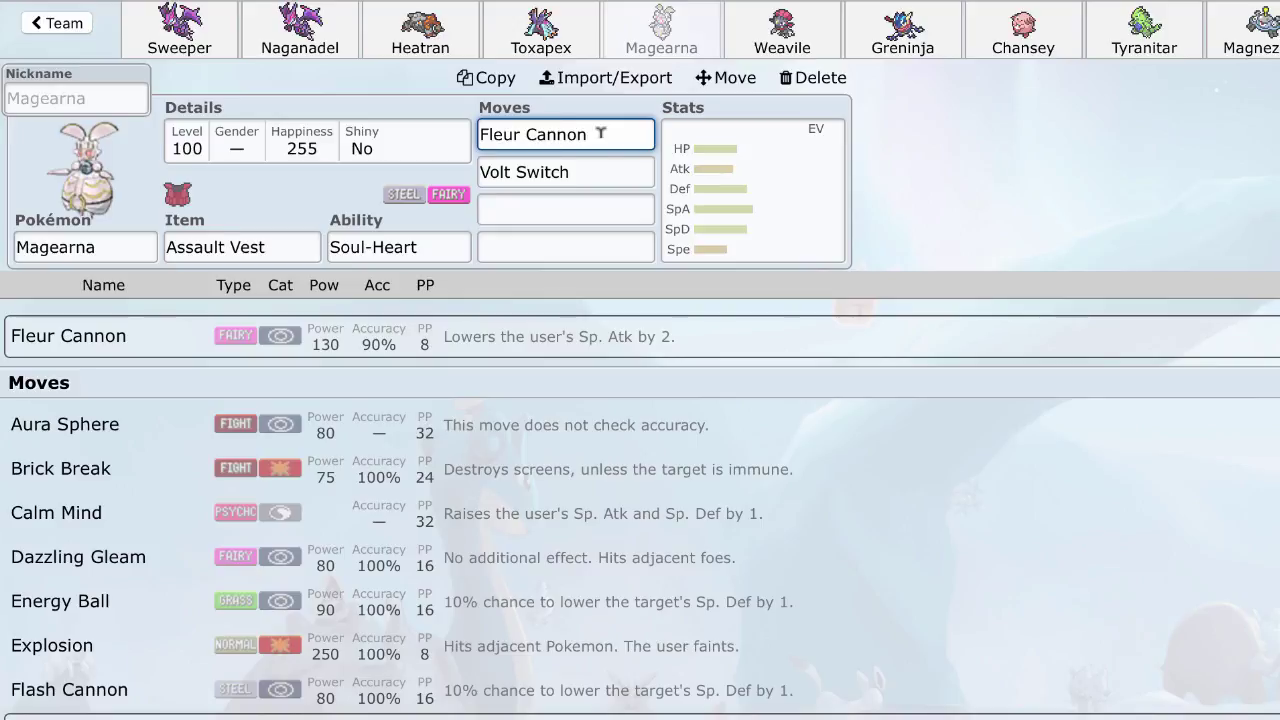
{"action": "left_click", "coordinate": [607, 168]}
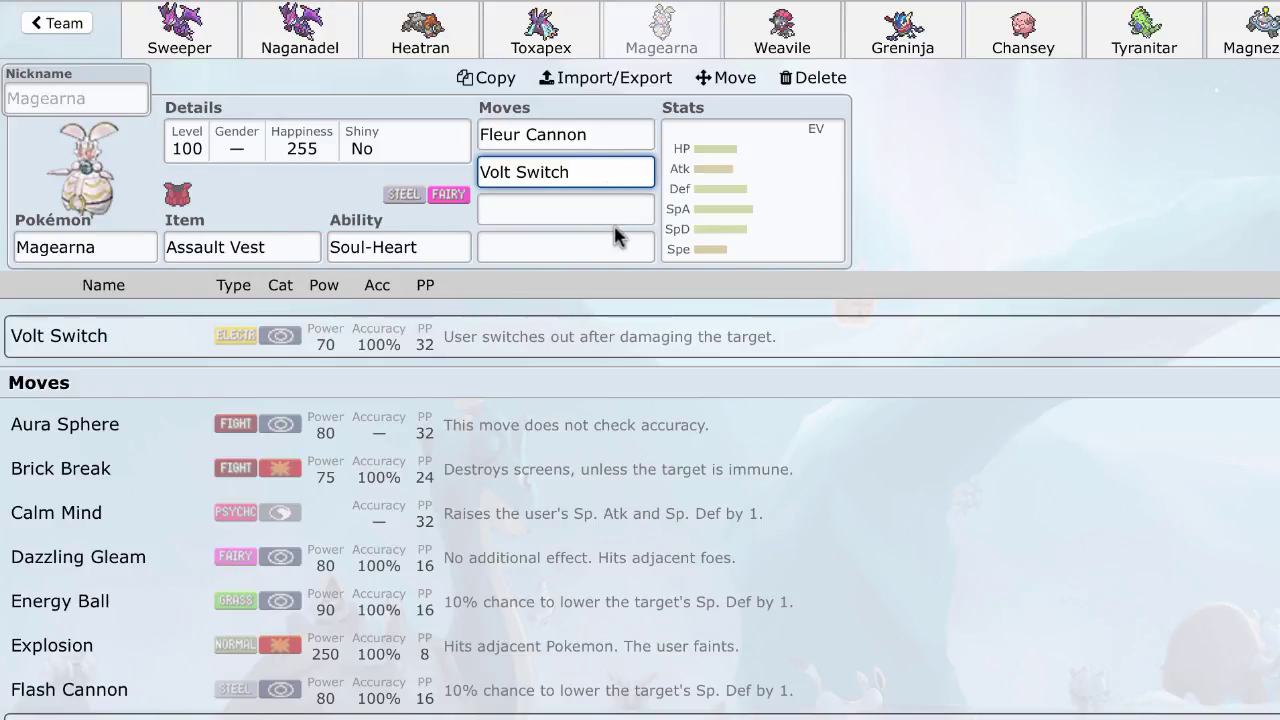
Replace Flamethrower with Fire Blast in the Sweeper Naganadel's third move slot and review its details.
{"action": "left_click", "coordinate": [228, 40]}
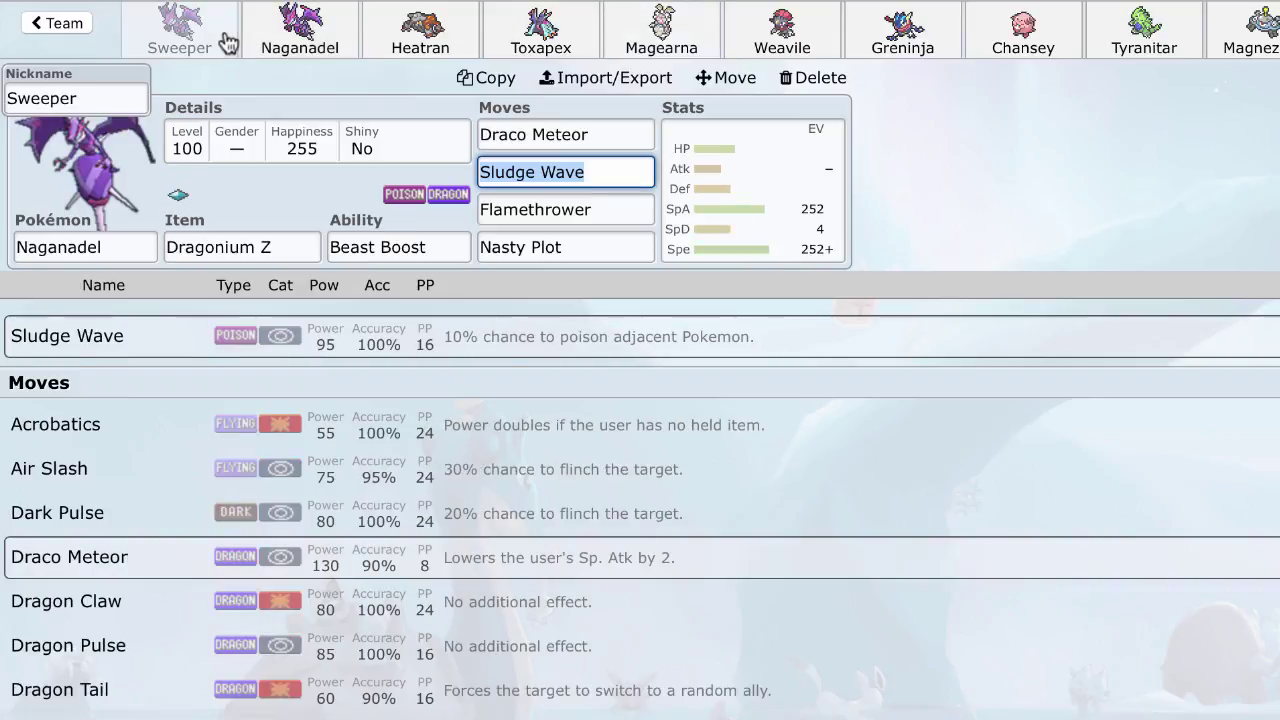
{"action": "left_click", "coordinate": [566, 207]}
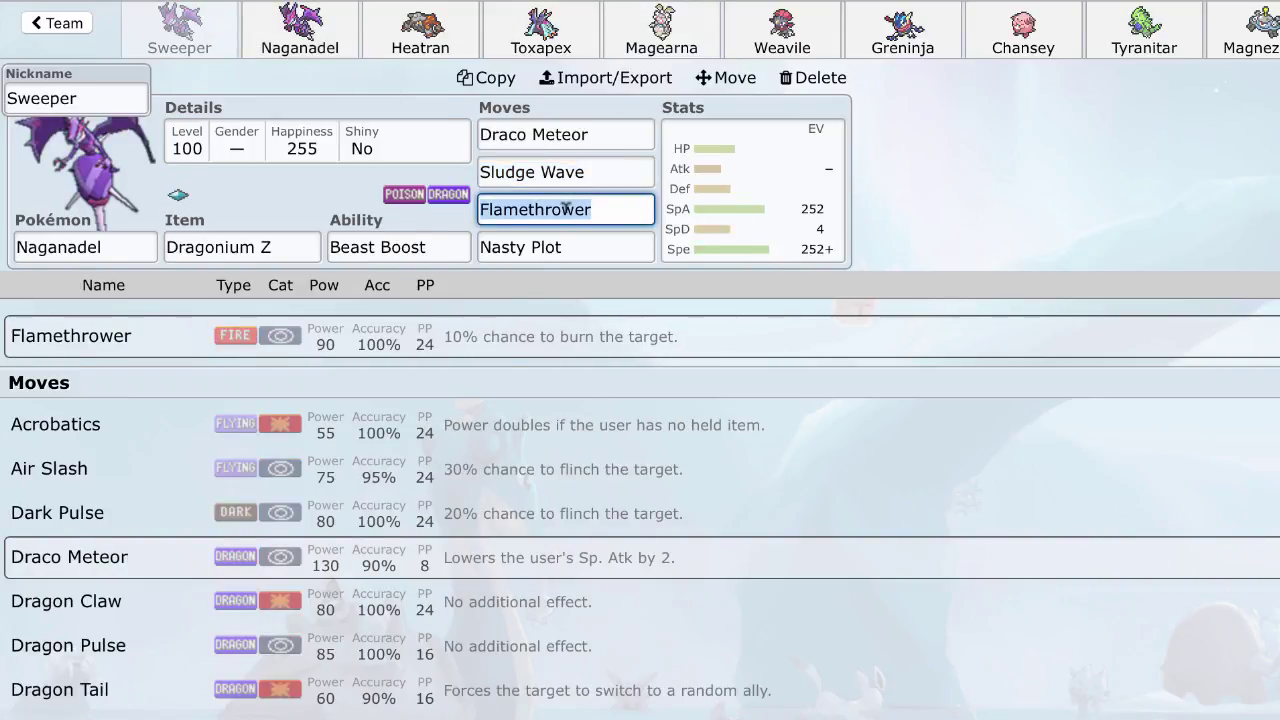
{"action": "type", "text": "fire"}
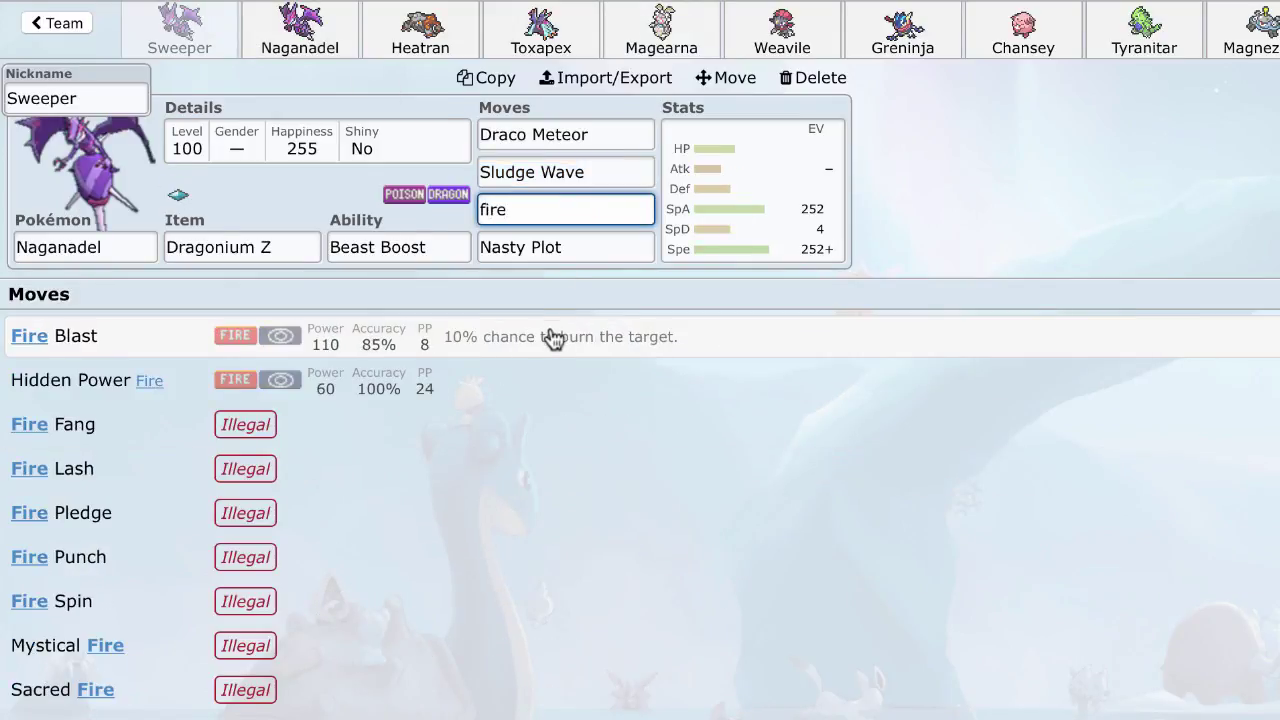
{"action": "left_click", "coordinate": [551, 336]}
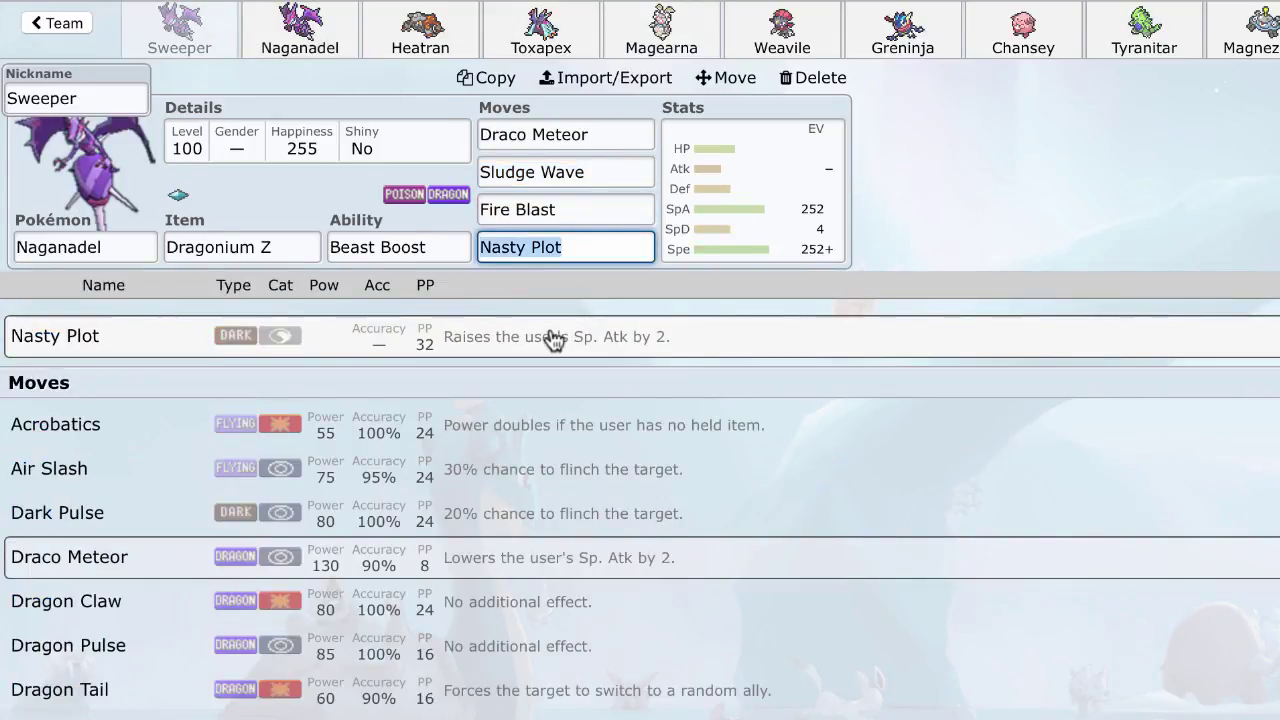
{"action": "left_click", "coordinate": [595, 204]}
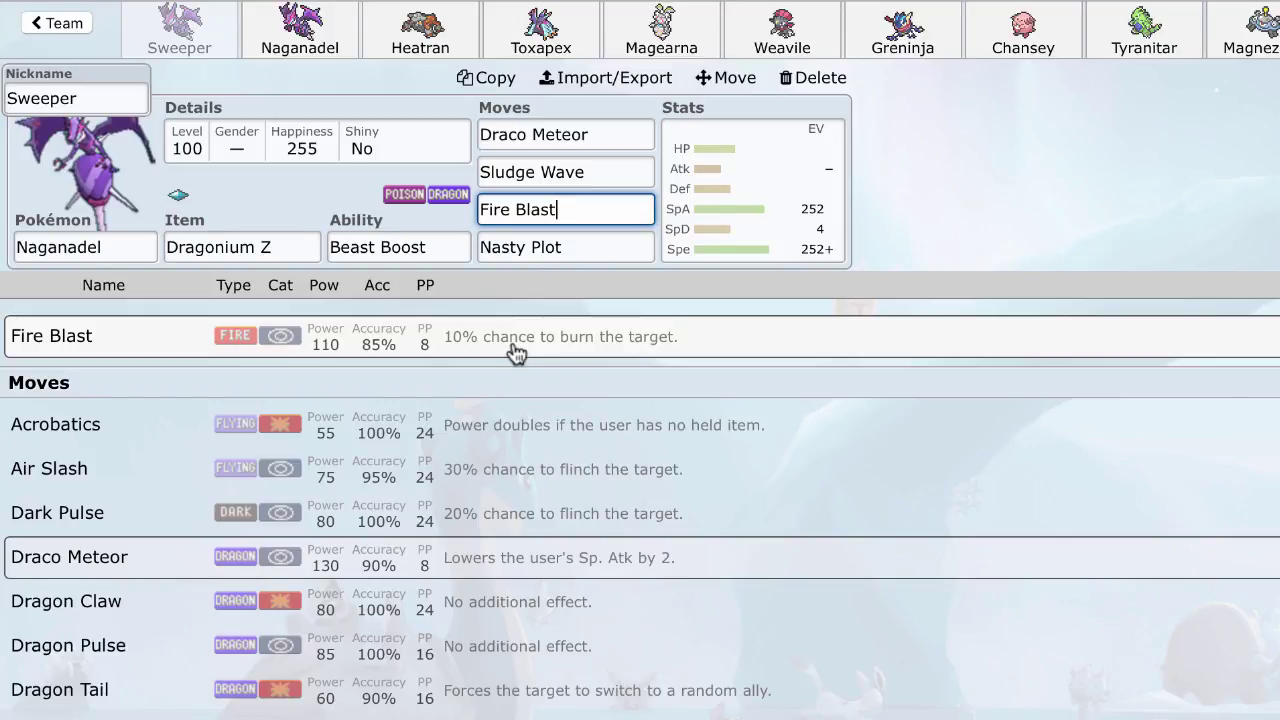
{"action": "triple_click", "coordinate": [590, 207]}
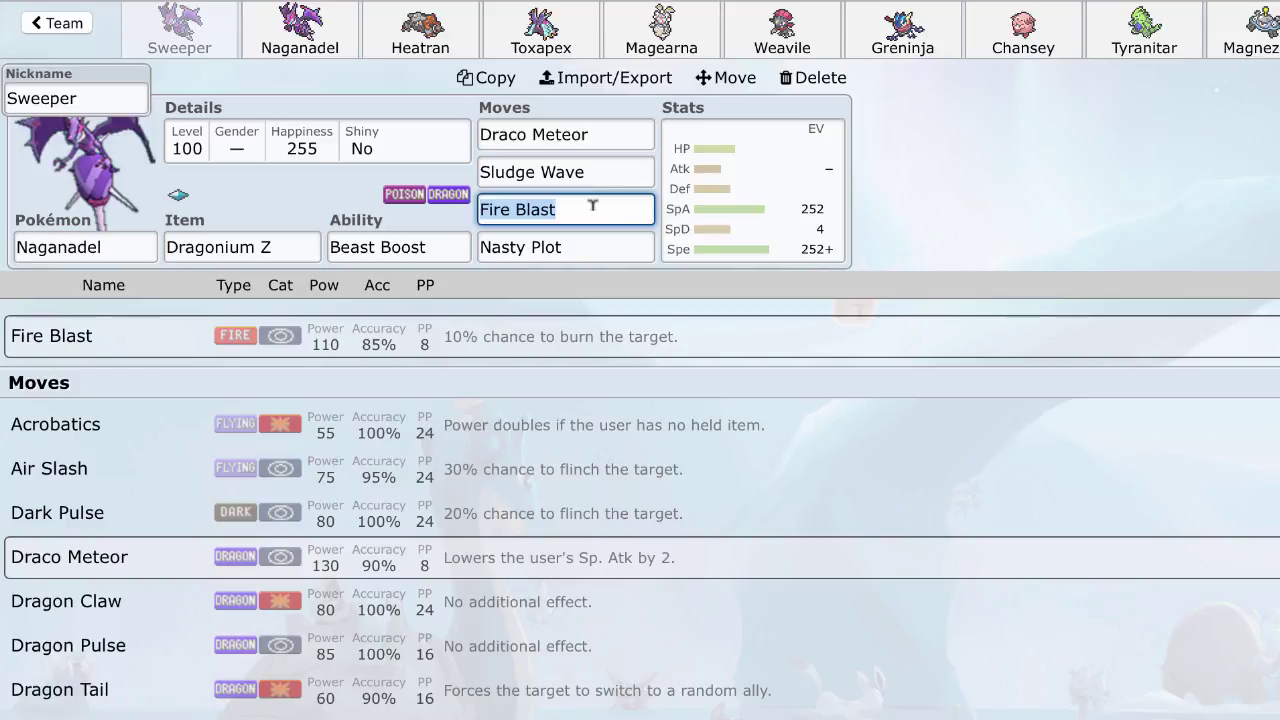
Check the Choice Specs Naganadel's third move, and set the Sweeper's third move to Flamethrower.
{"action": "left_click", "coordinate": [303, 35]}
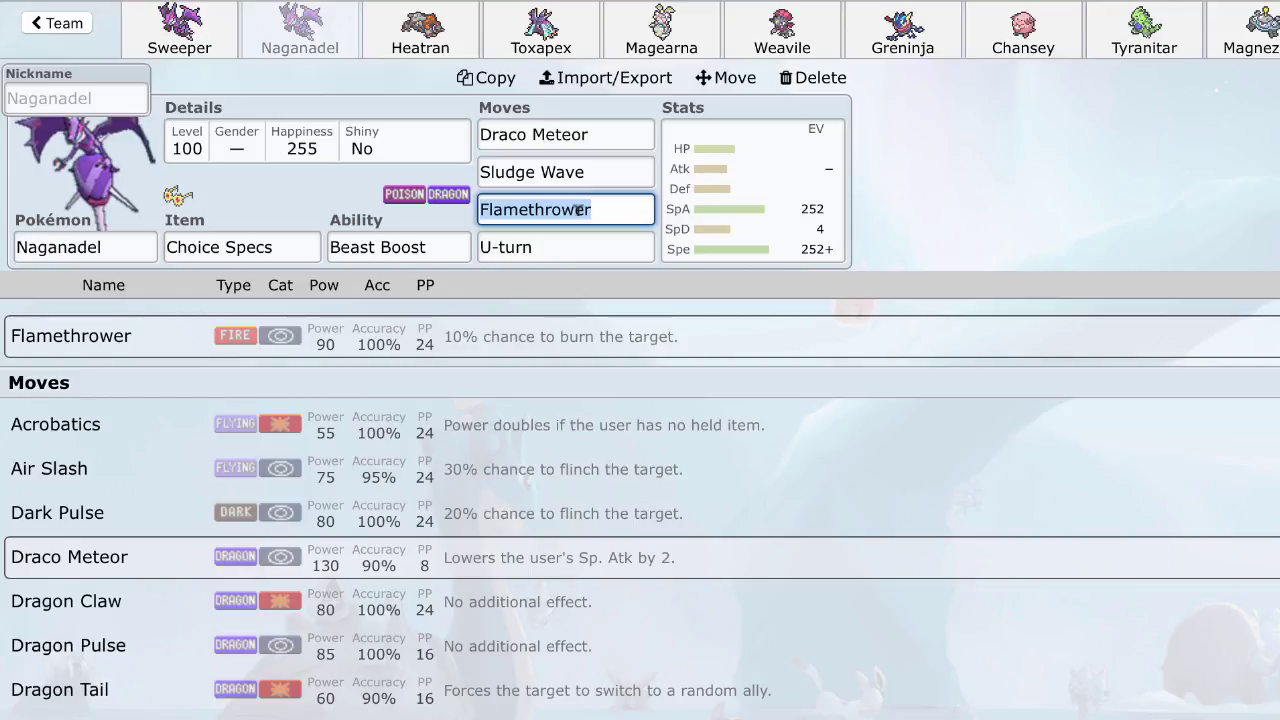
{"action": "left_click", "coordinate": [205, 12]}
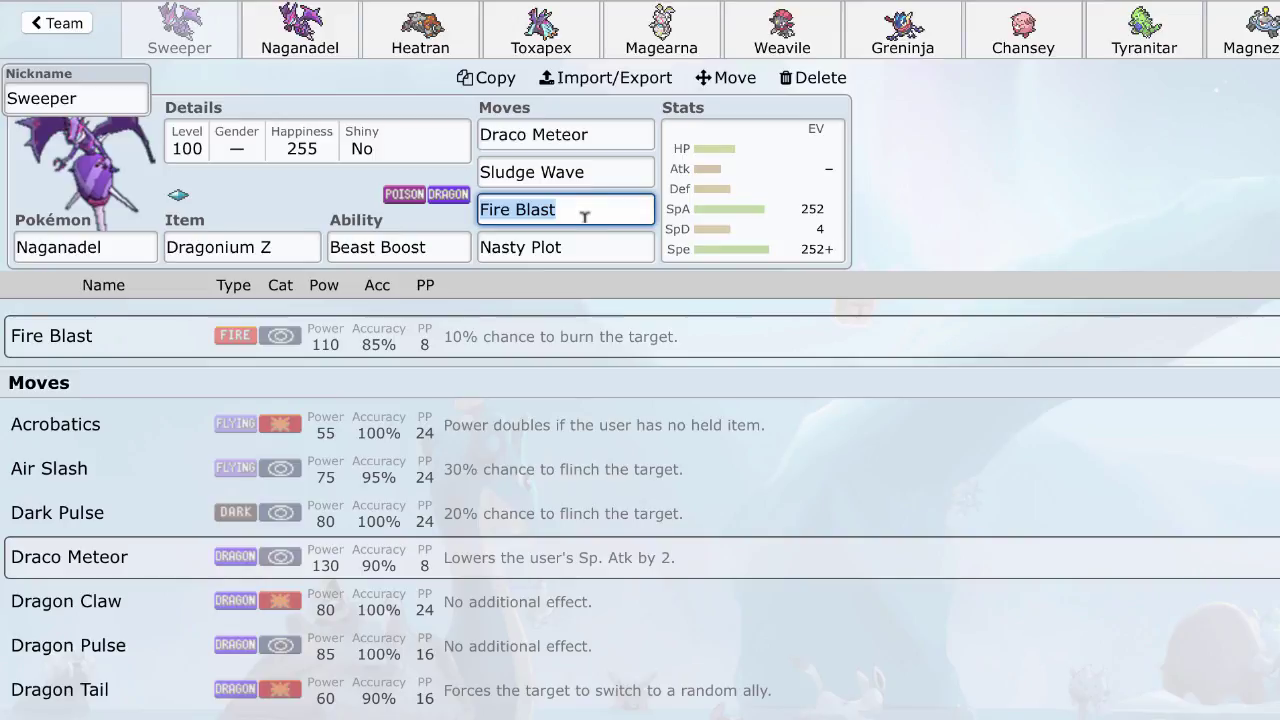
{"action": "type", "text": "flame"}
{"action": "left_click", "coordinate": [557, 335]}
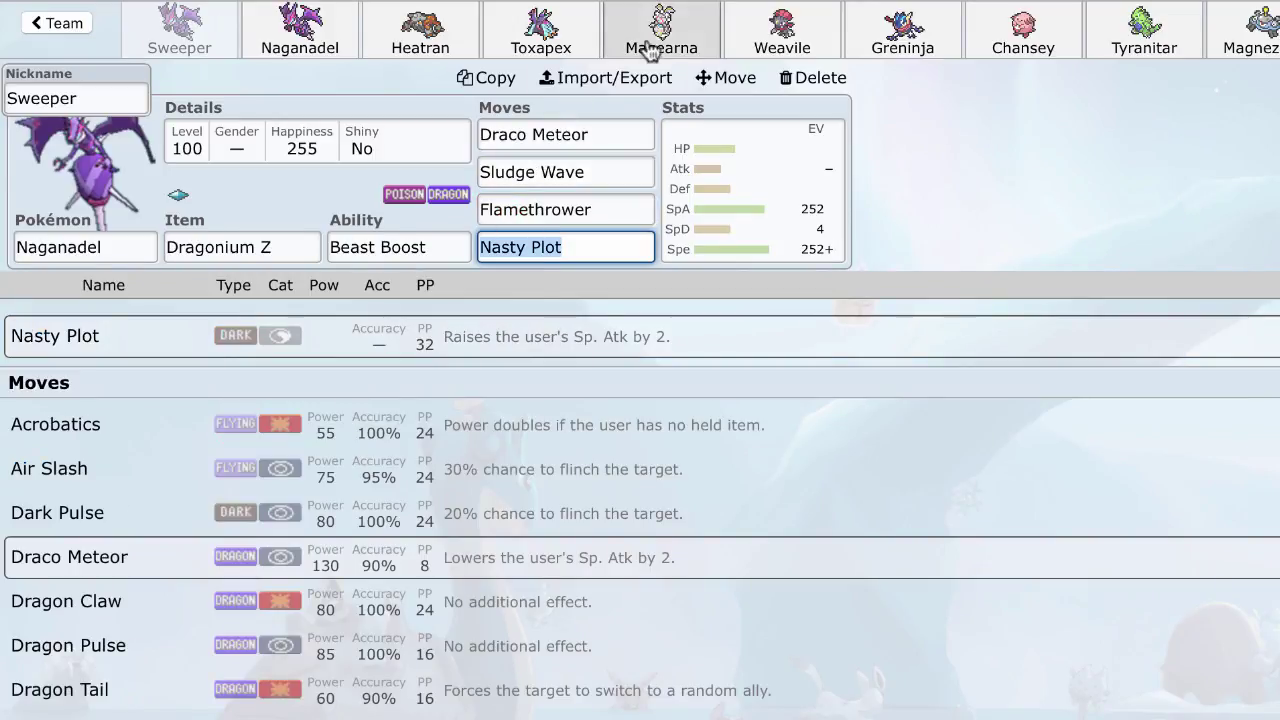
Revisit Magearna's entry, and give the Sweeper Naganadel Firium Z with Fire Blast as its third move.
{"action": "left_click", "coordinate": [703, 35]}
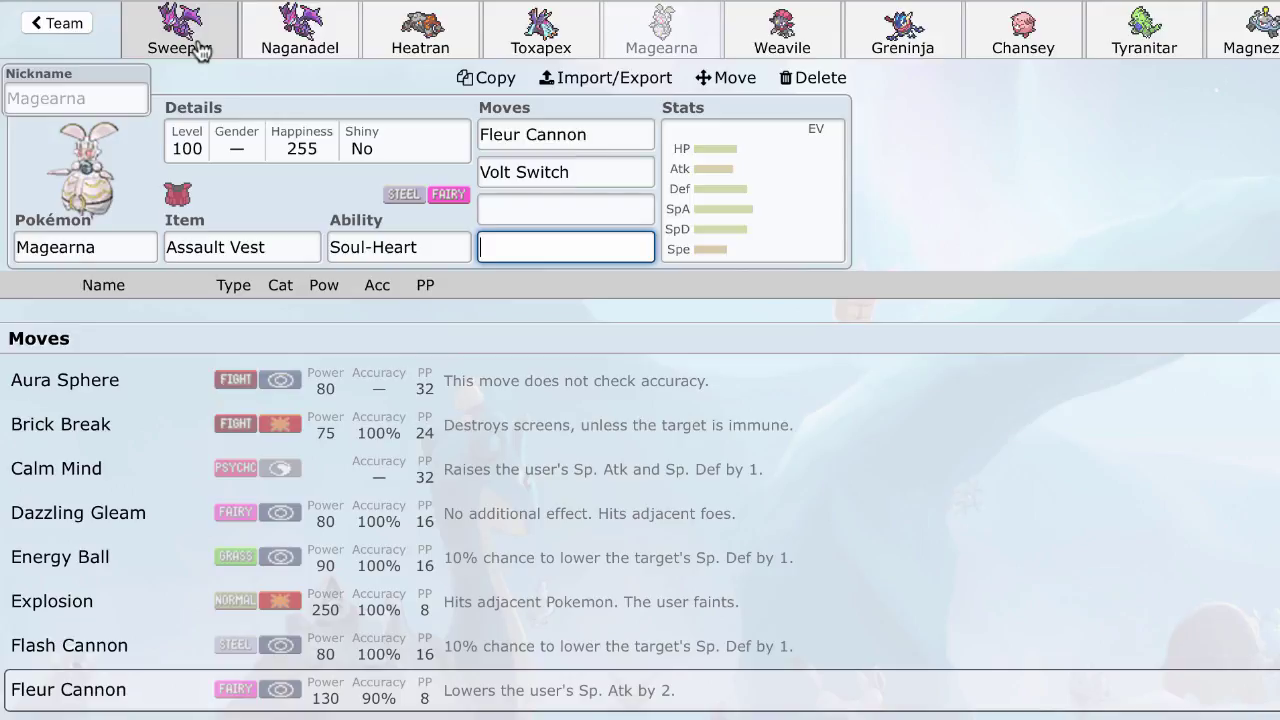
{"action": "left_click", "coordinate": [200, 50]}
{"action": "left_click", "coordinate": [266, 247]}
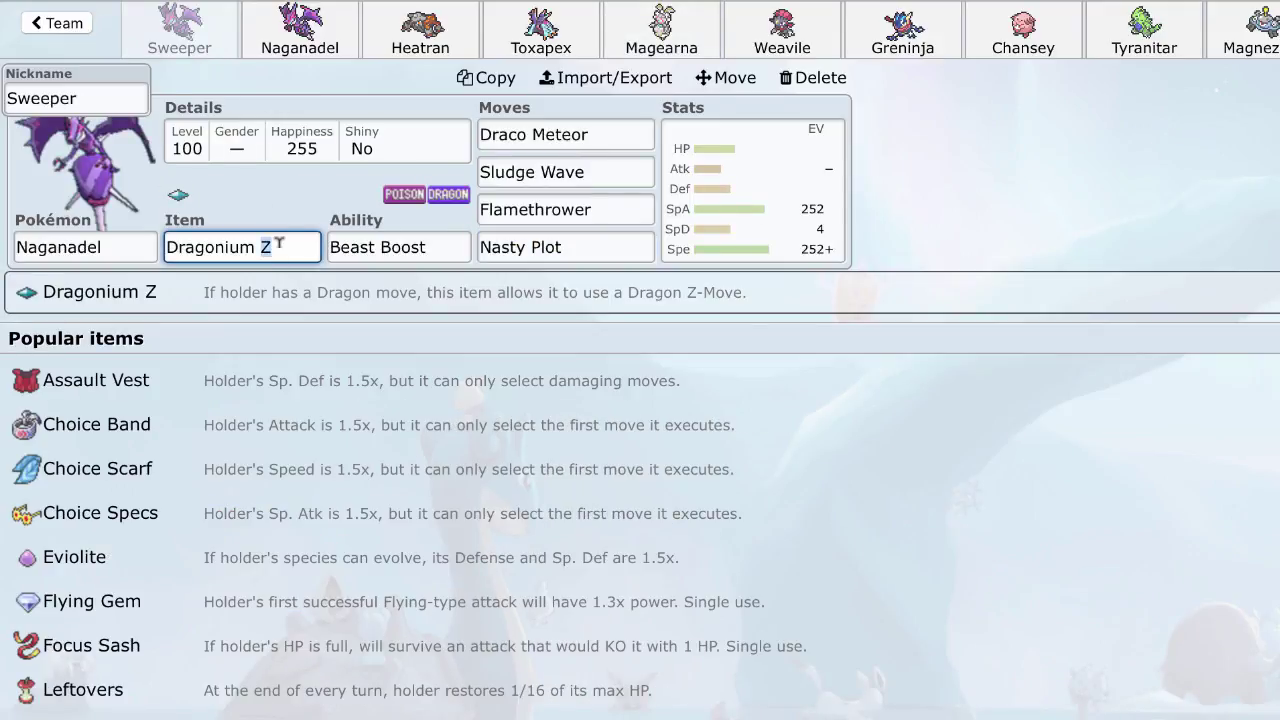
{"action": "type", "text": "firi"}
{"action": "left_click", "coordinate": [334, 345]}
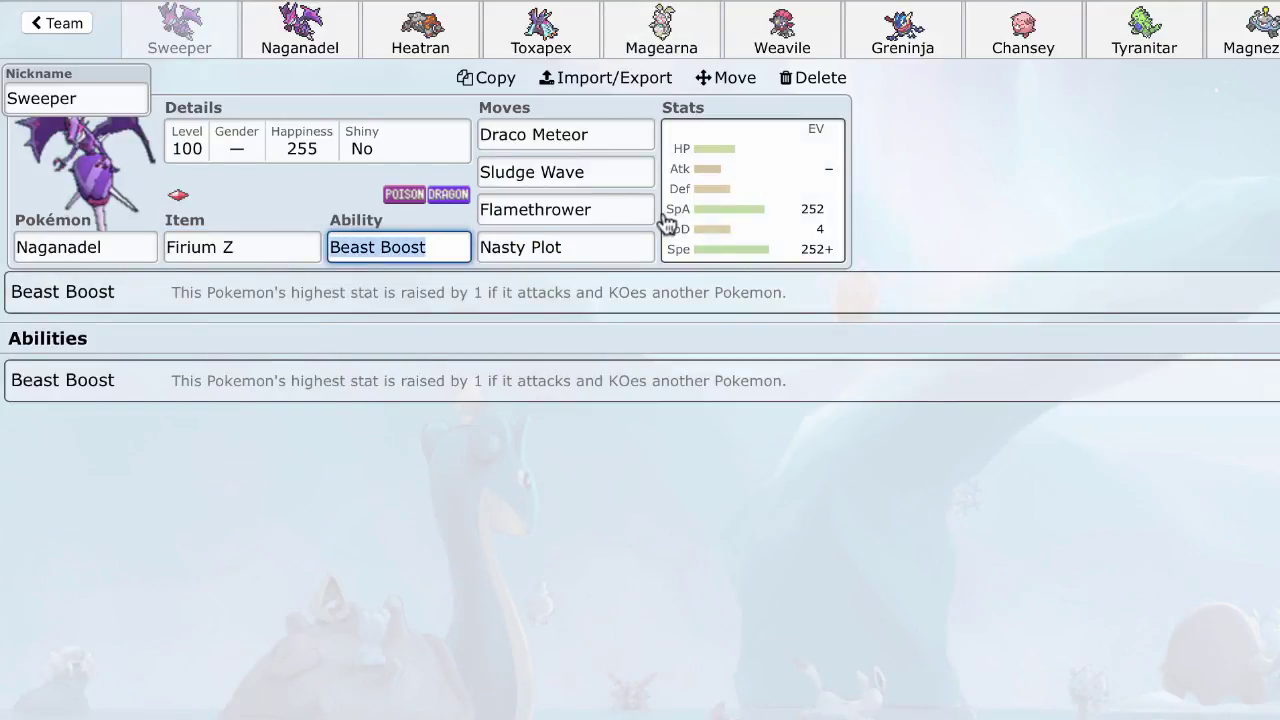
{"action": "left_click", "coordinate": [615, 202]}
{"action": "type", "text": "fire"}
{"action": "left_click", "coordinate": [571, 336]}
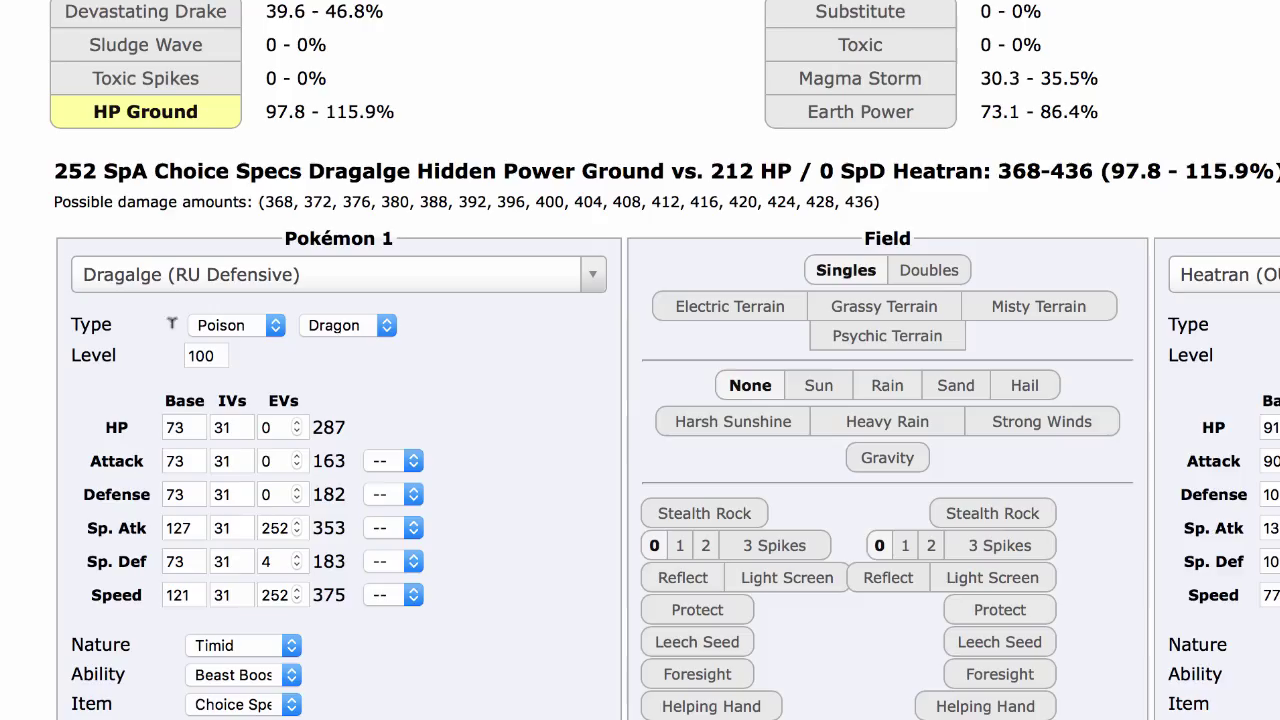
In the damage calculator, set Pokémon 1's third move to Fire Blast and make it a Z-Move.
{"action": "scroll", "coordinate": [150, 600], "scroll_direction": "down", "scroll_amount": 5}
{"action": "left_click", "coordinate": [130, 642]}
{"action": "type", "text": "fire"}
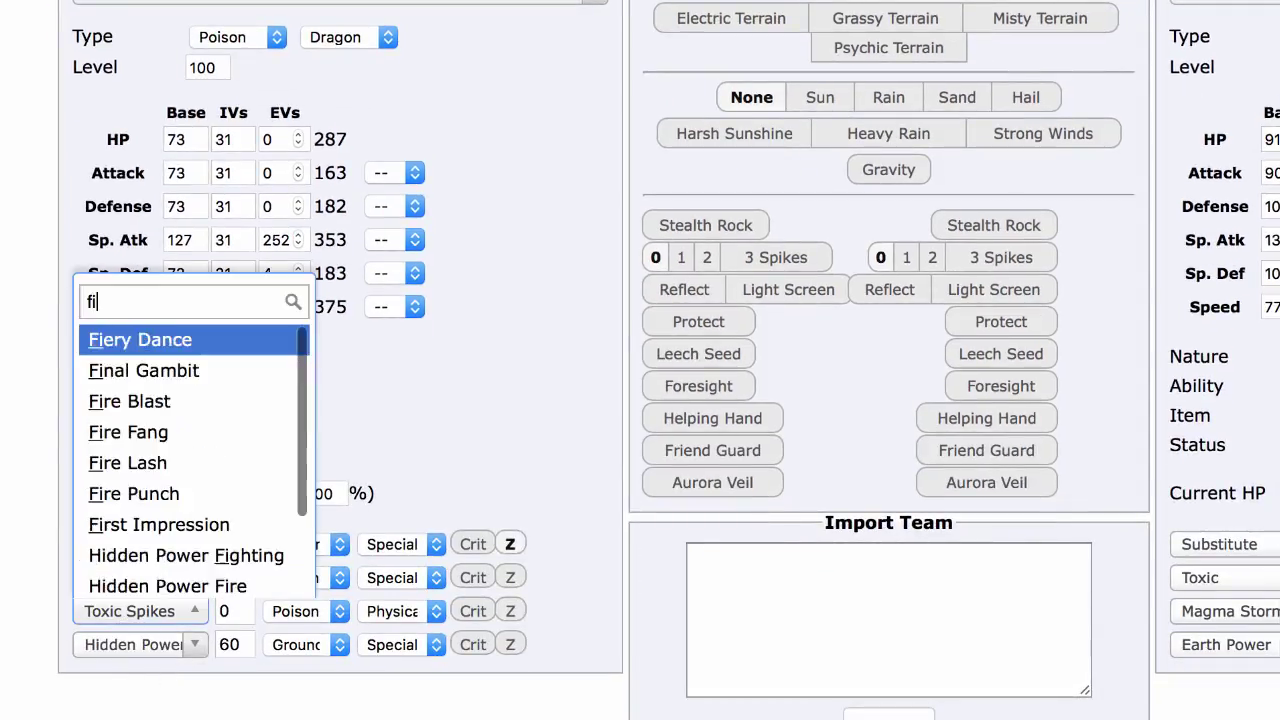
{"action": "left_click", "coordinate": [212, 400]}
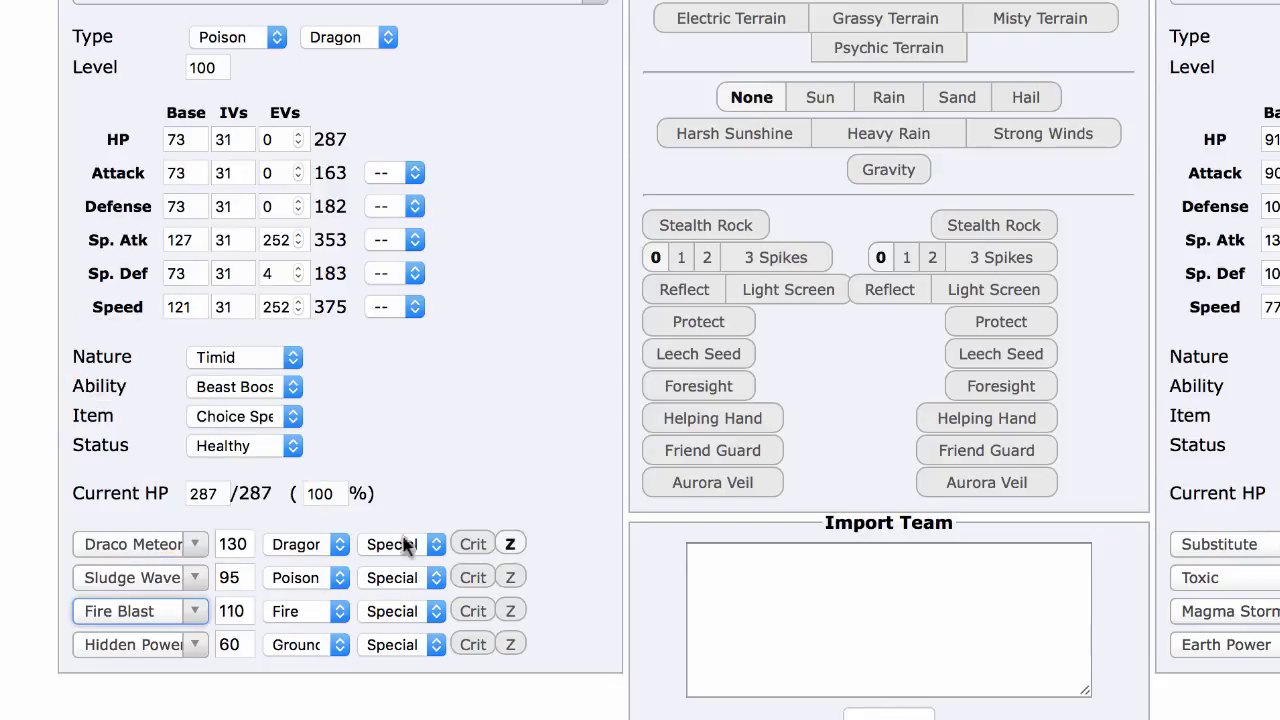
{"action": "left_click", "coordinate": [510, 611]}
Replace Heatran with an Assault Vest Magearna set as the opposing Pokémon.
{"action": "scroll", "coordinate": [510, 612], "scroll_direction": "up", "scroll_amount": 4}
{"action": "left_click", "coordinate": [1225, 349]}
{"action": "type", "text": "magea"}
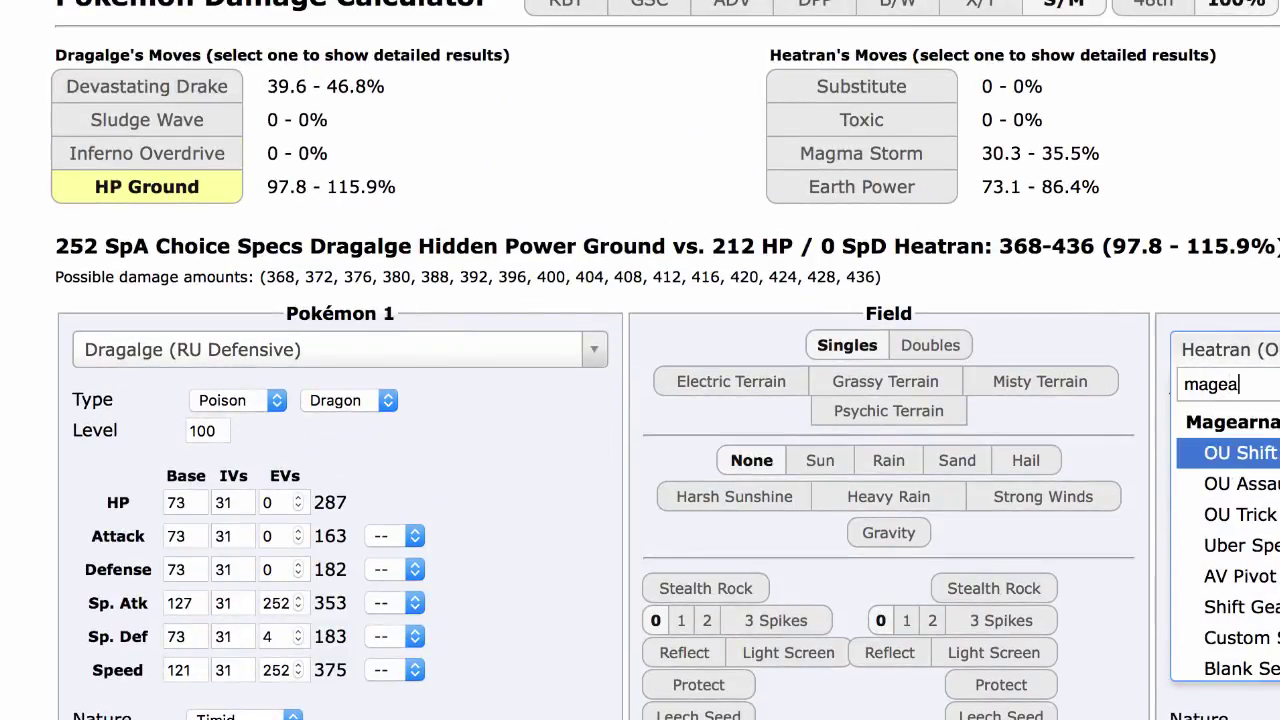
{"action": "key", "text": "Return"}
Apply a +2 Special Attack boost to Pokémon 1 and show the detailed Inferno Overdrive damage against Magearna.
{"action": "left_click", "coordinate": [412, 627]}
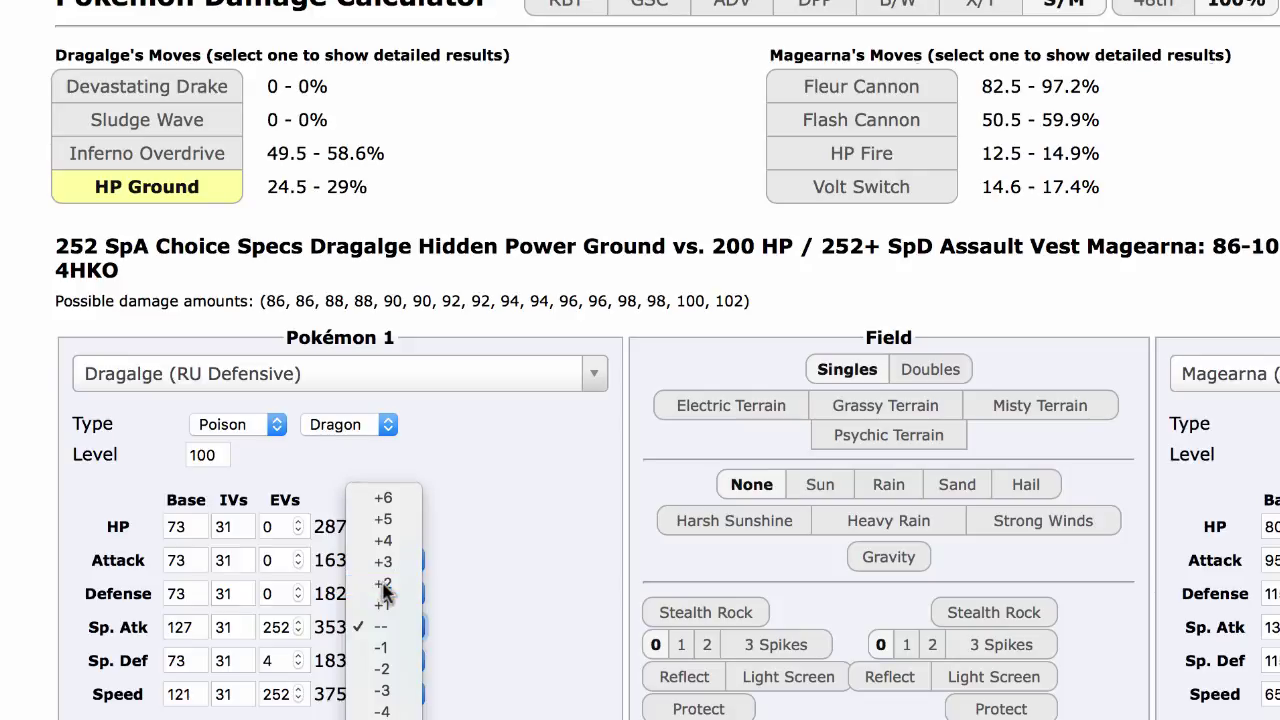
{"action": "left_click", "coordinate": [410, 583]}
{"action": "left_click", "coordinate": [182, 157]}
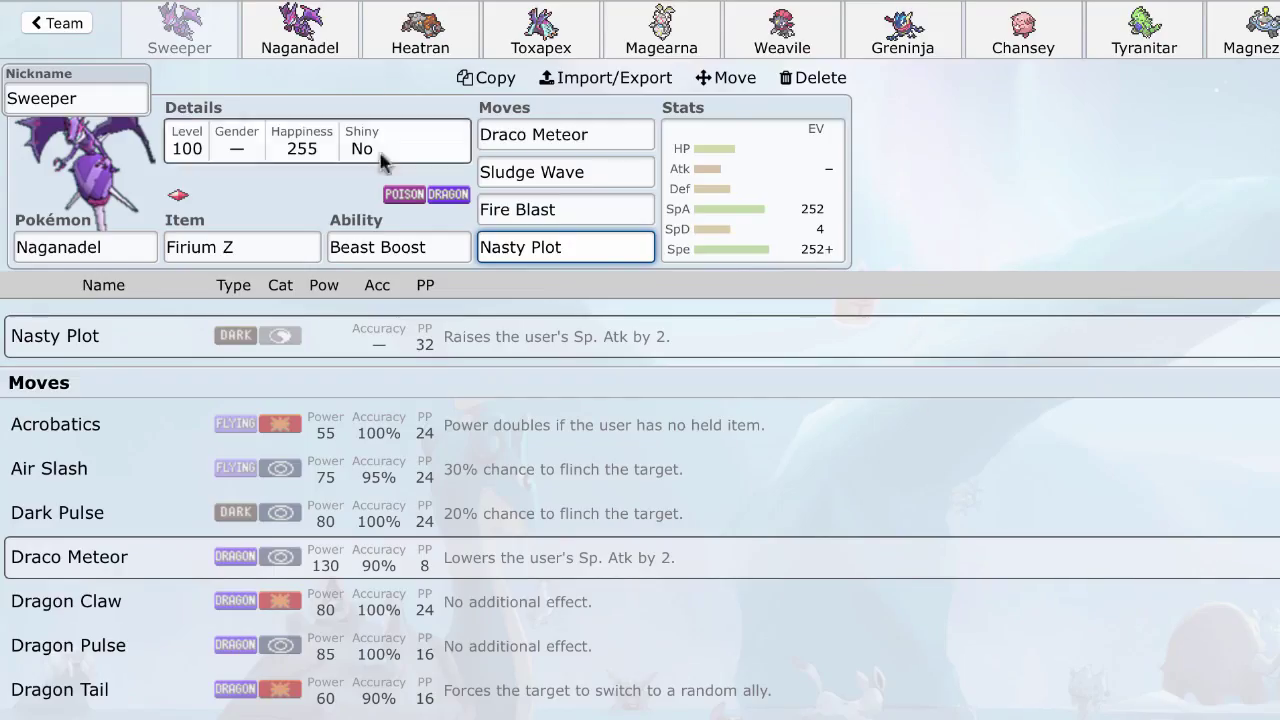
Back in the teambuilder, change the Sweeper Naganadel's held item to Dragonium Z.
{"action": "left_click", "coordinate": [260, 234]}
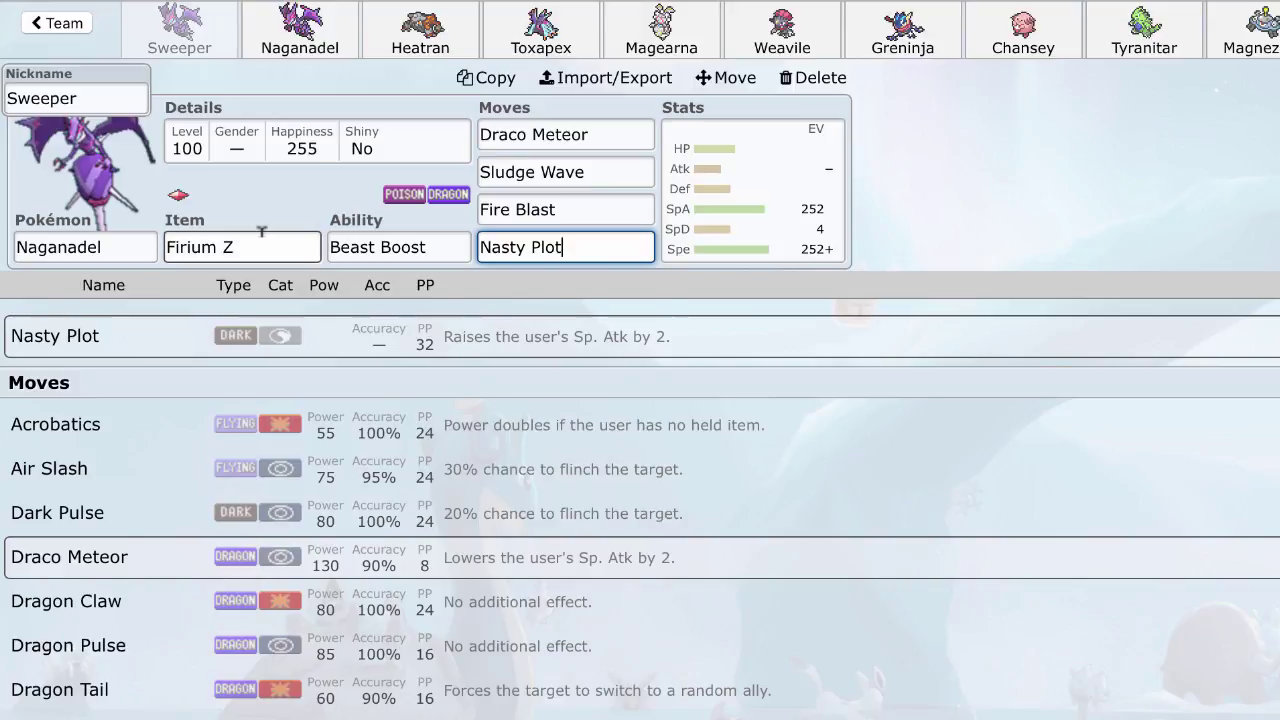
{"action": "type", "text": "draco"}
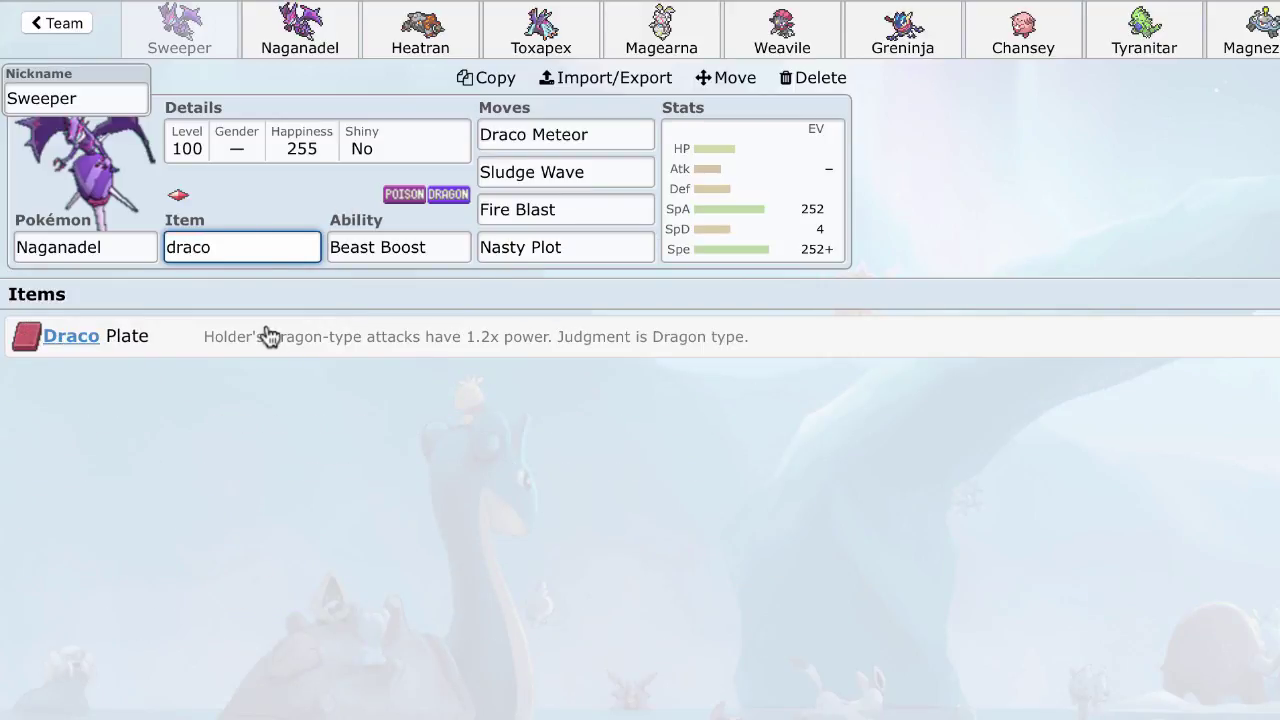
{"action": "key", "text": "BackSpace"}
{"action": "key", "text": "BackSpace"}
{"action": "key", "text": "BackSpace"}
{"action": "key", "text": "BackSpace"}
{"action": "key", "text": "BackSpace"}
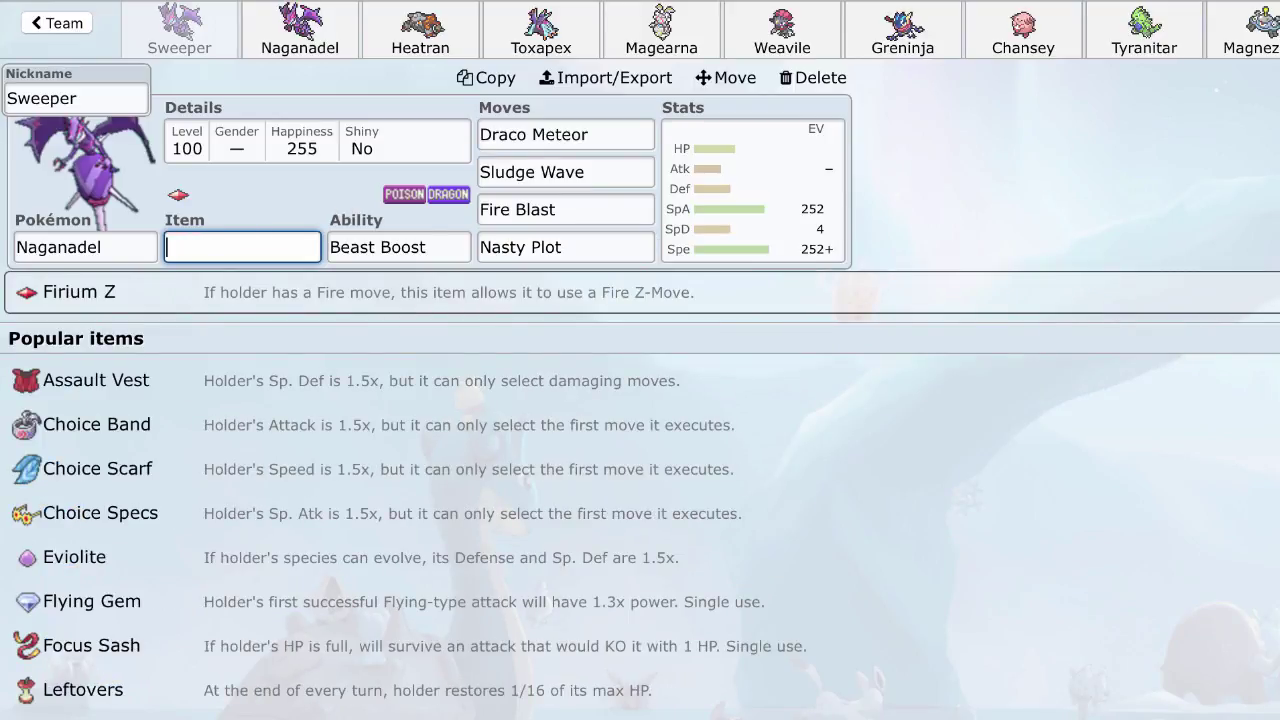
{"action": "type", "text": "dra"}
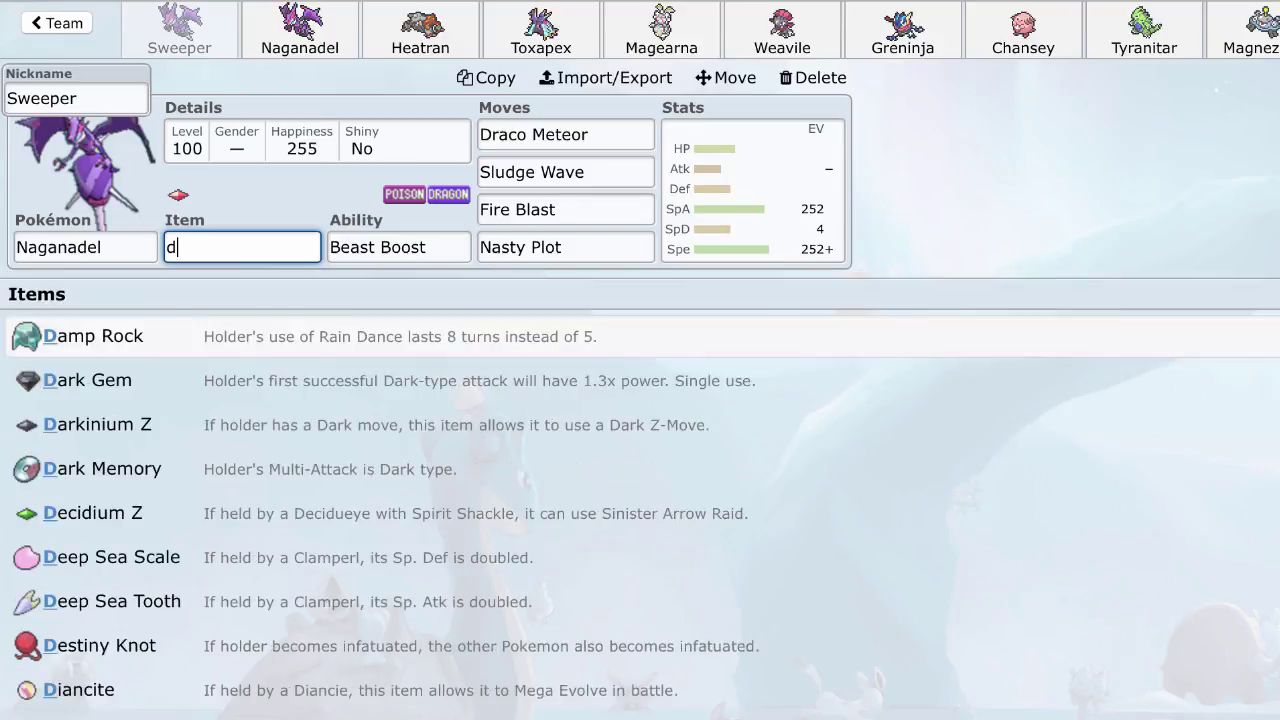
{"action": "left_click", "coordinate": [273, 468]}
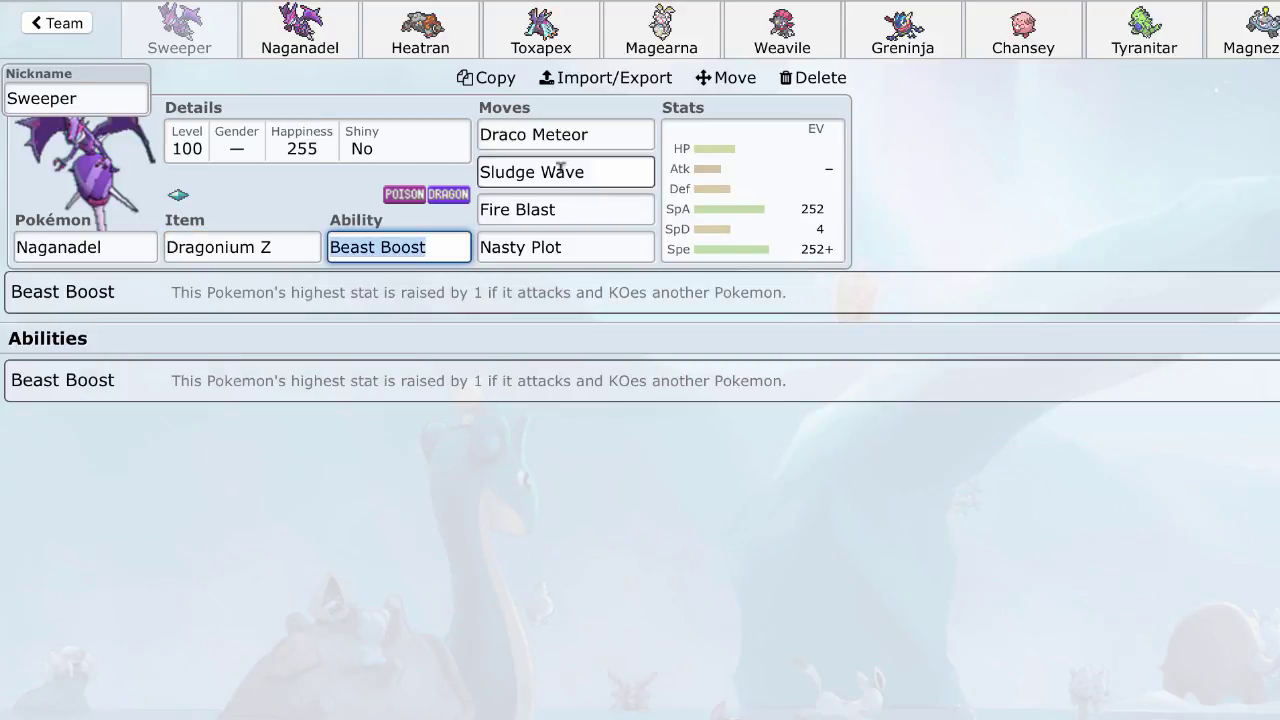
Replace the Sweeper Naganadel's Fire Blast with Flamethrower, and reopen the Magearna entry.
{"action": "left_click", "coordinate": [549, 207]}
{"action": "type", "text": "flame"}
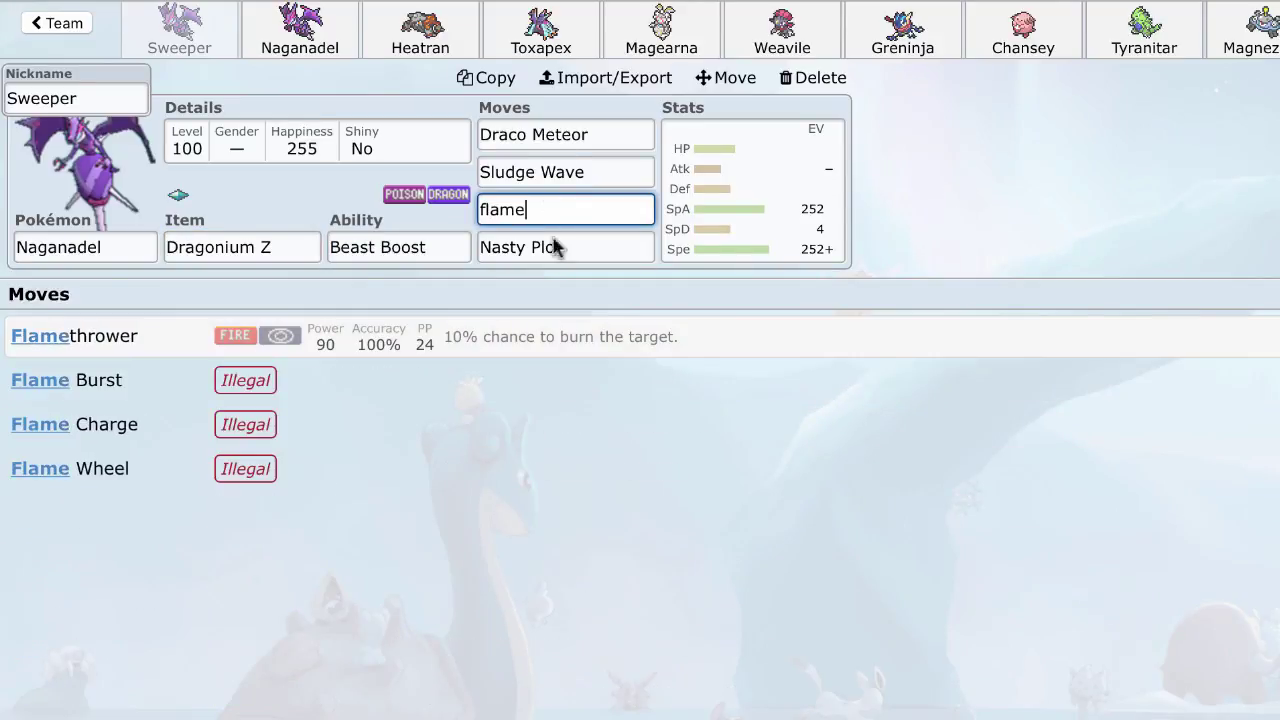
{"action": "left_click", "coordinate": [569, 337]}
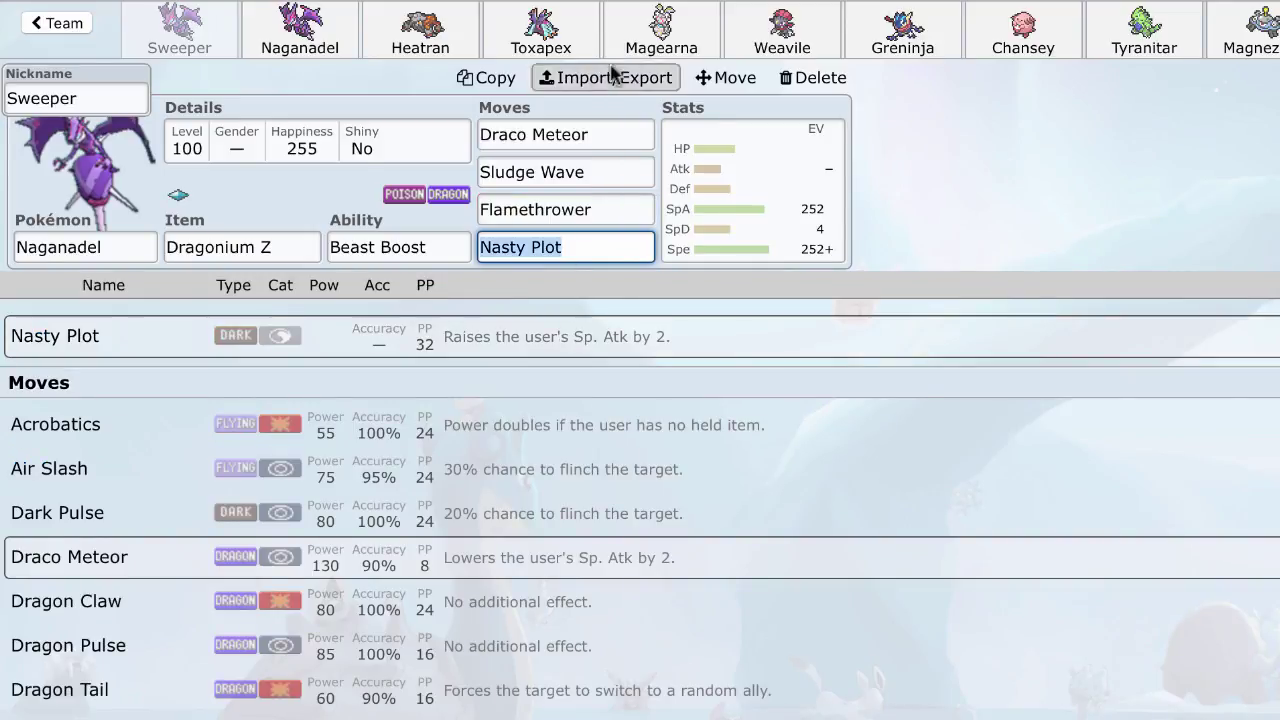
{"action": "left_click", "coordinate": [651, 40]}
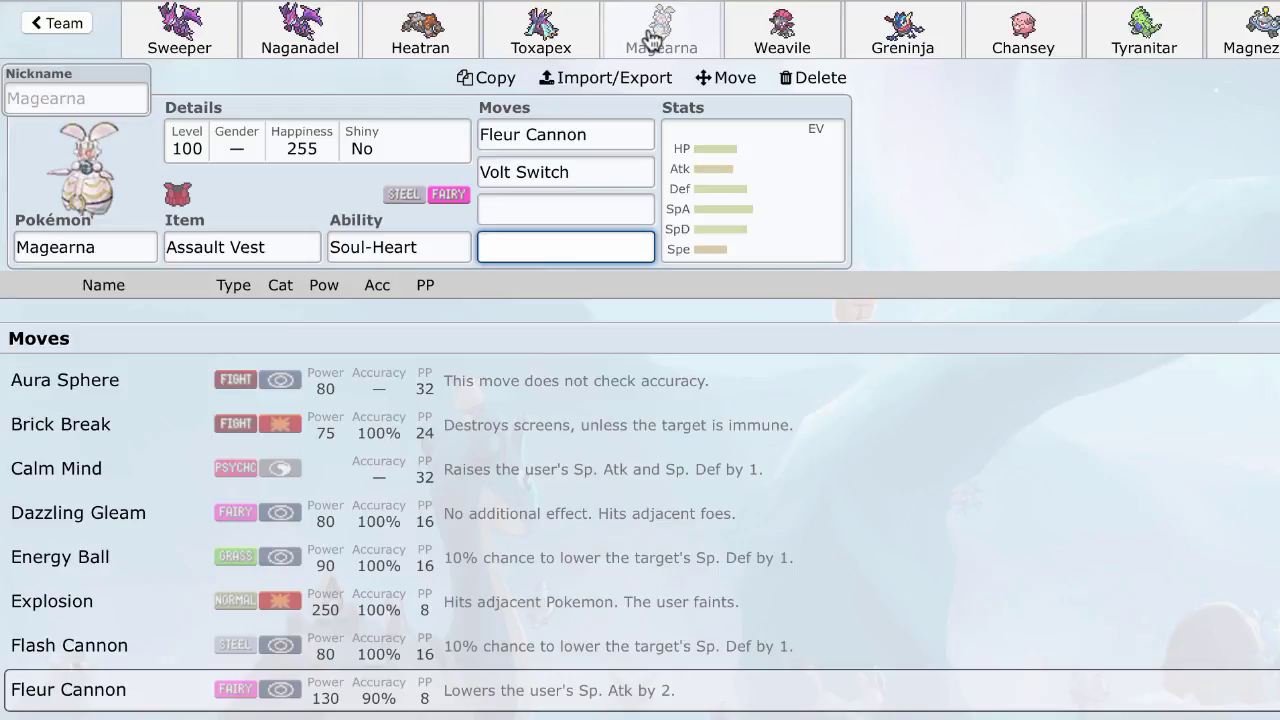
Look up Magnezone's Magnet Pull ability and give Magnezone Thunderbolt as its first move.
{"action": "left_click", "coordinate": [1264, 40]}
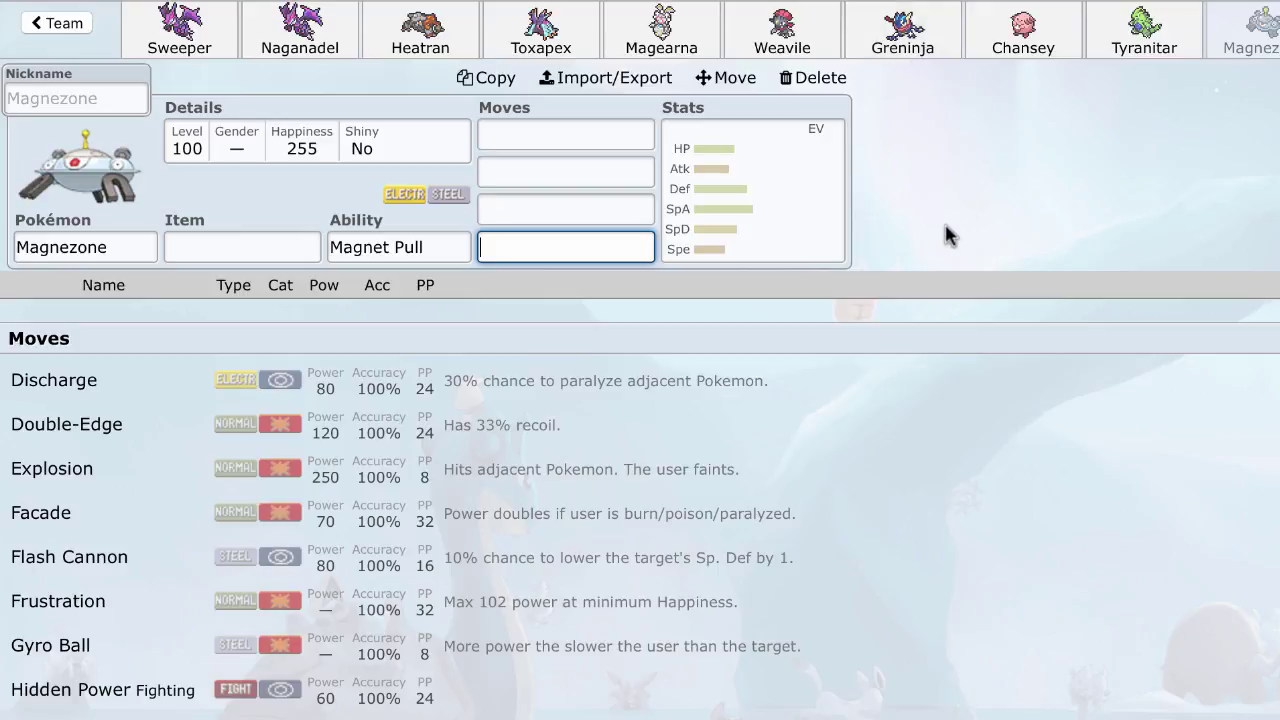
{"action": "left_click", "coordinate": [340, 248]}
{"action": "left_click", "coordinate": [621, 31]}
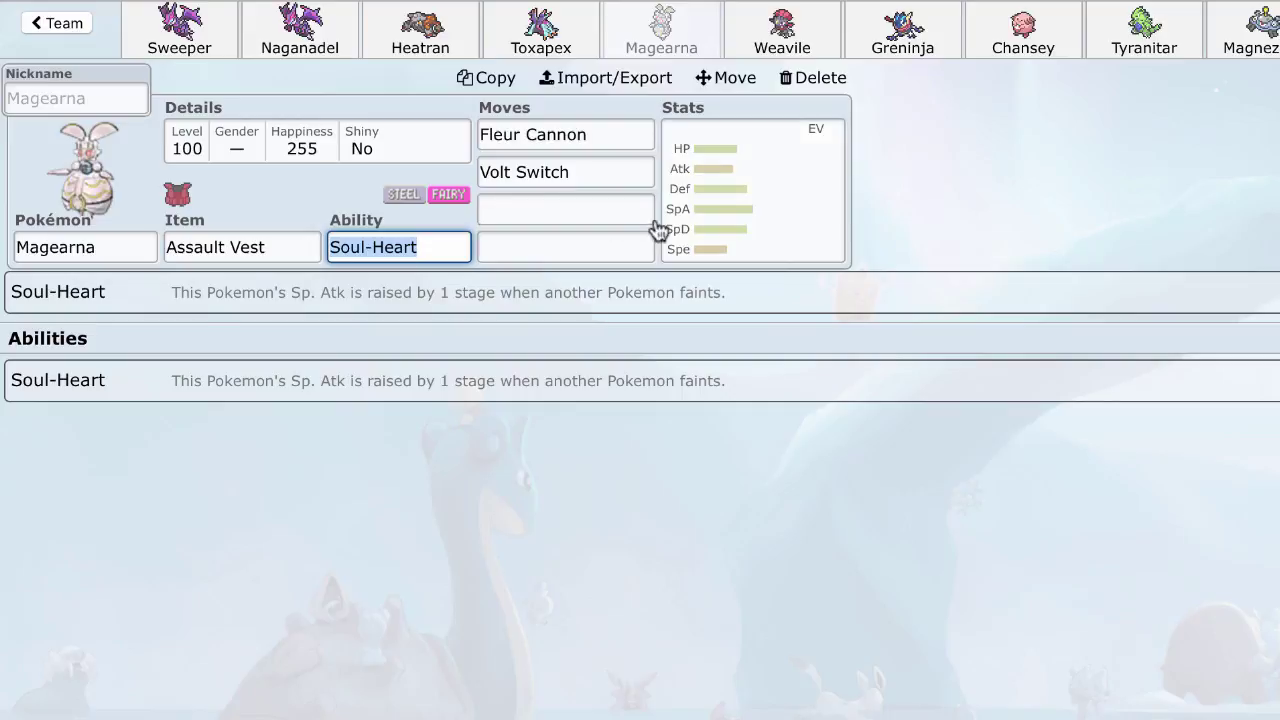
{"action": "left_click", "coordinate": [1250, 30]}
{"action": "left_click", "coordinate": [570, 134]}
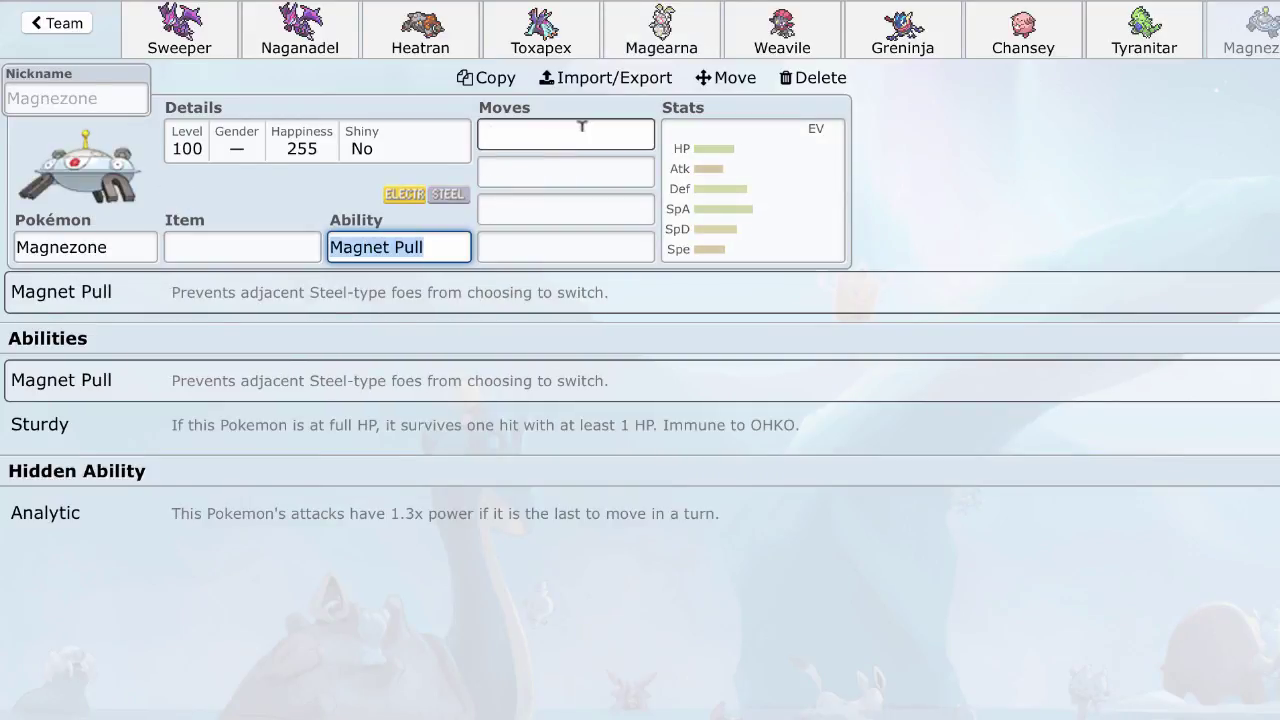
{"action": "type", "text": "thu"}
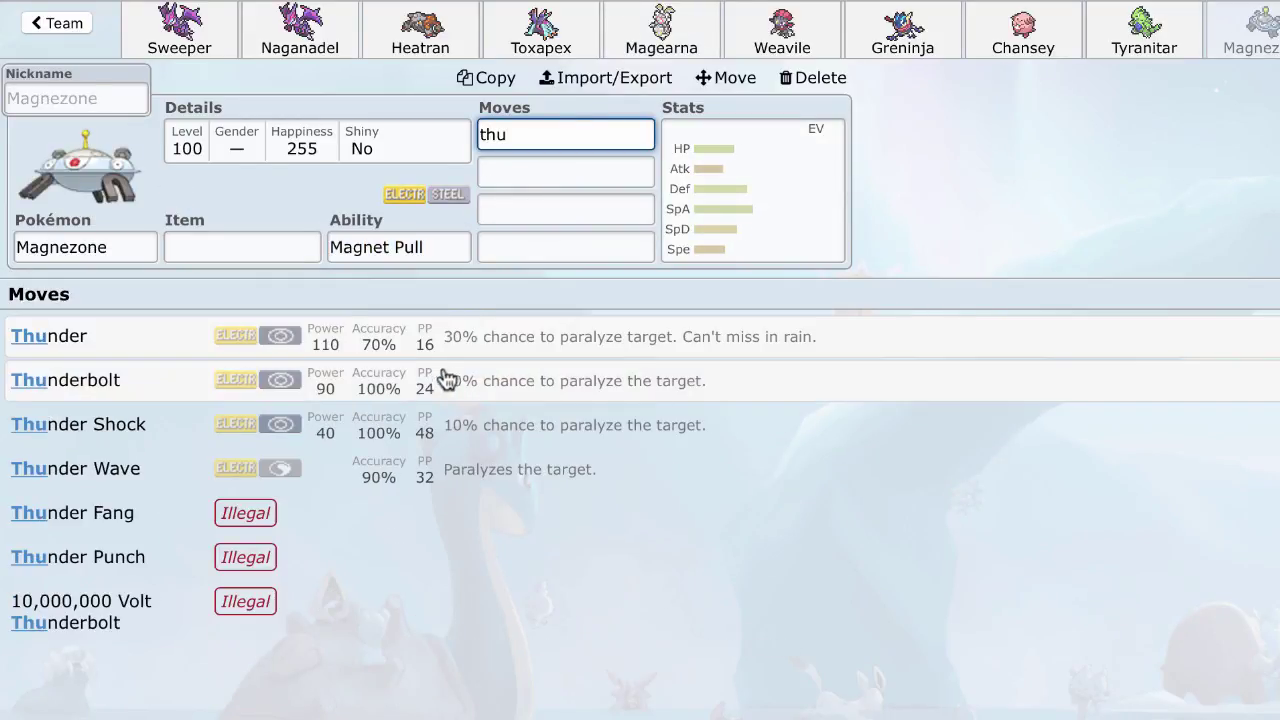
{"action": "left_click", "coordinate": [450, 378]}
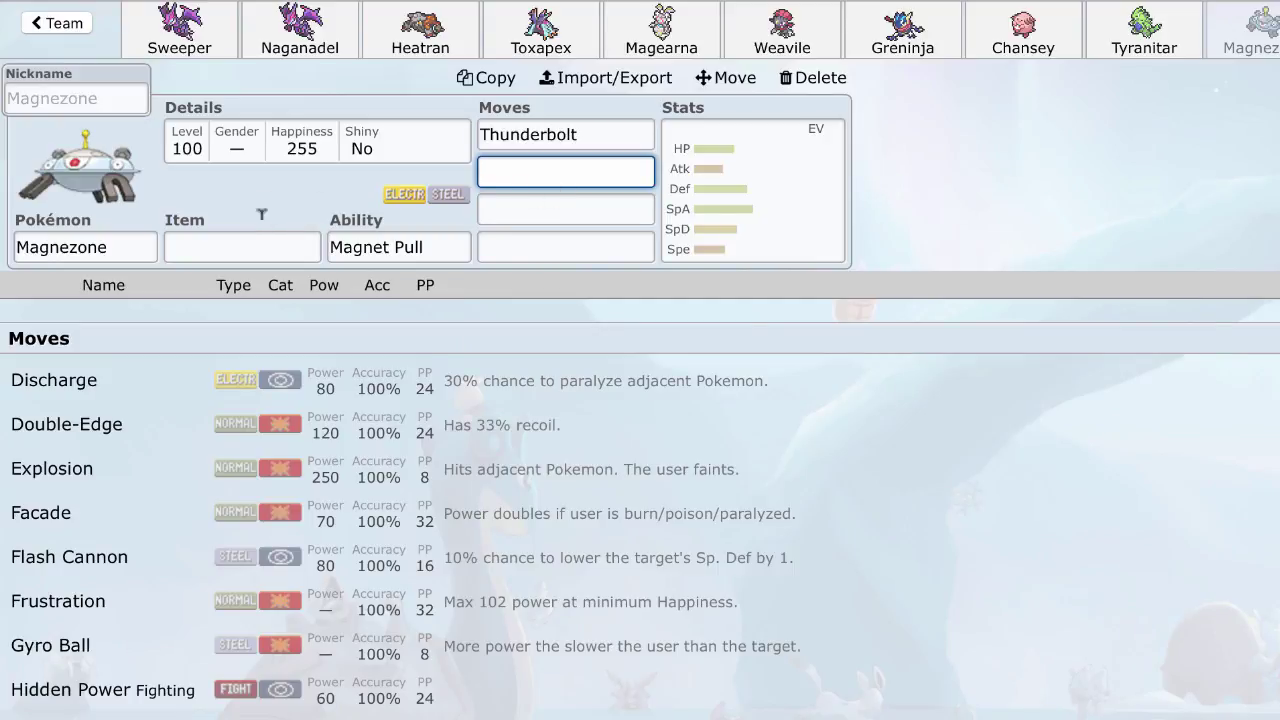
Give Magnezone Electrium Z as its held item.
{"action": "left_click", "coordinate": [268, 245]}
{"action": "type", "text": "elec"}
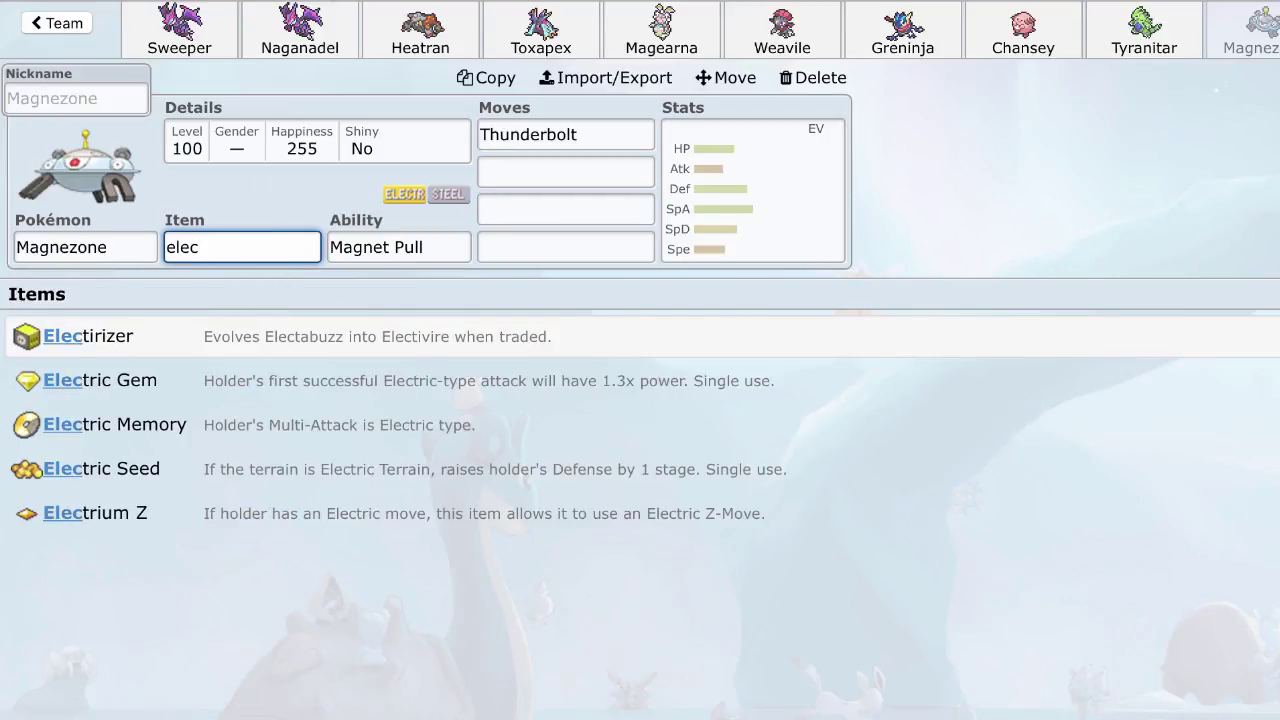
{"action": "left_click", "coordinate": [289, 518]}
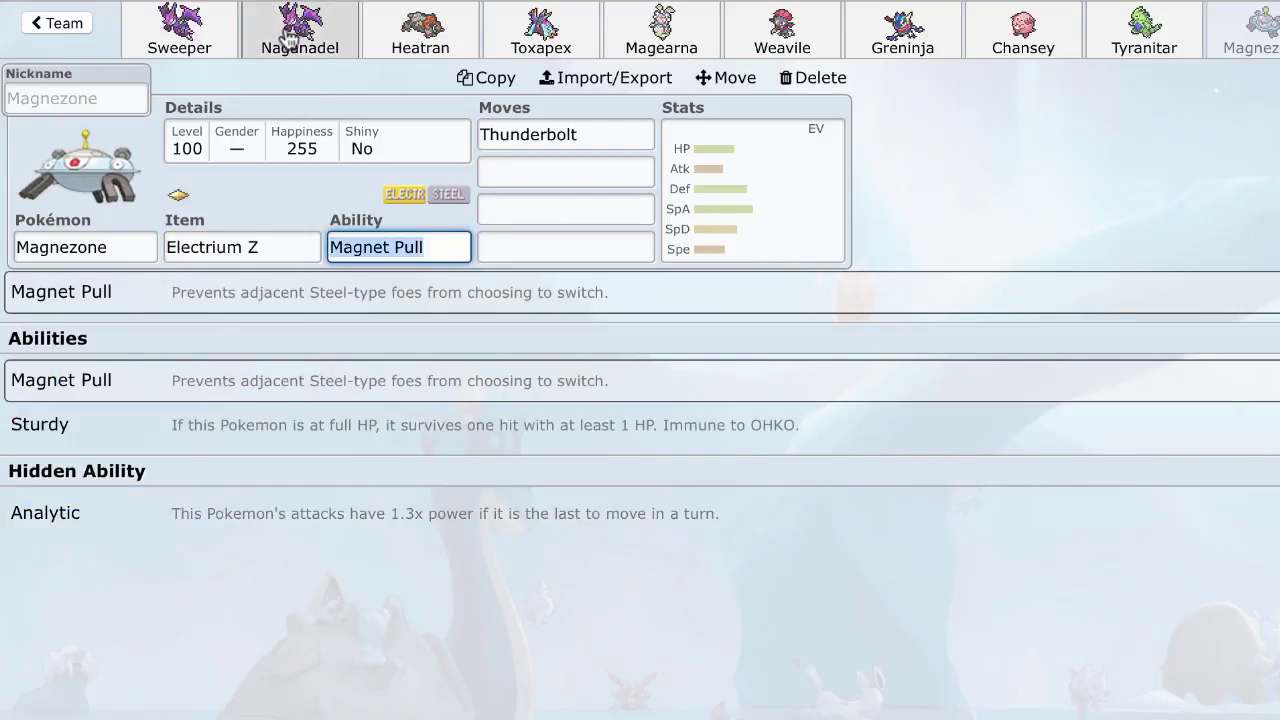
Set Magnezone's held item to Choice Specs and compare its entry with the Sweeper Naganadel set.
{"action": "left_click", "coordinate": [283, 243]}
{"action": "type", "text": "specs"}
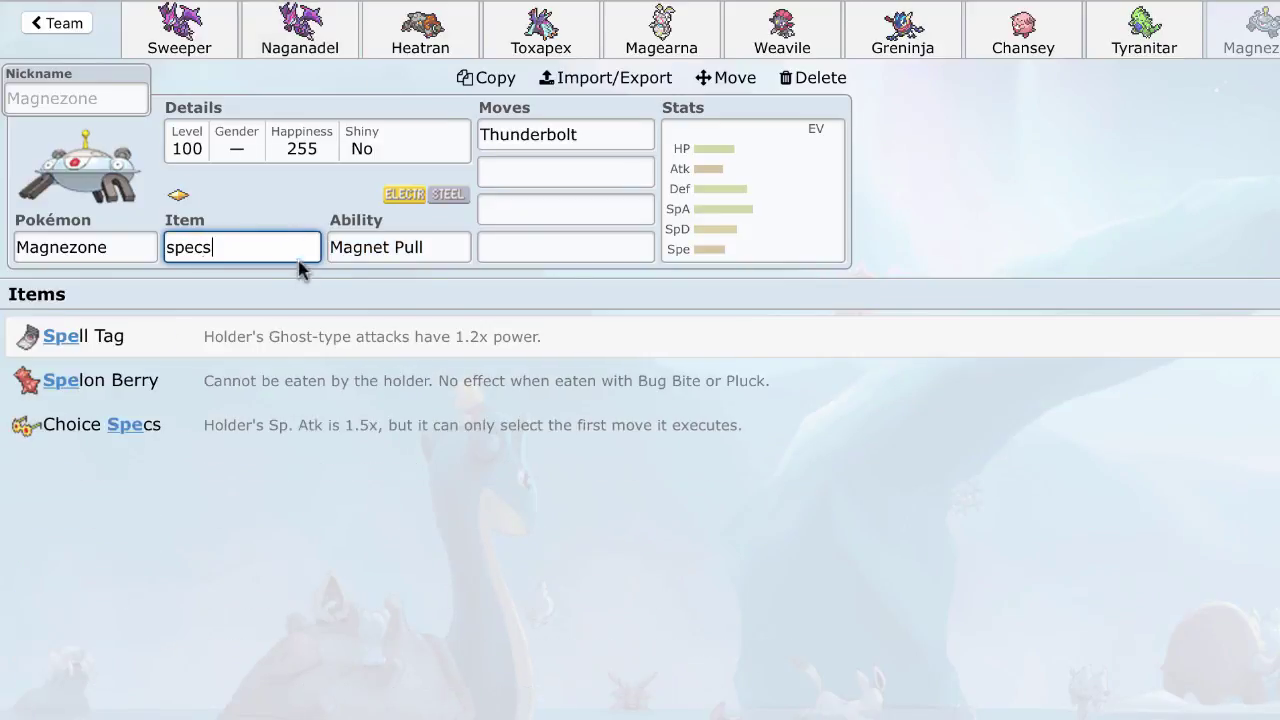
{"action": "left_click", "coordinate": [310, 343]}
{"action": "left_click", "coordinate": [180, 40]}
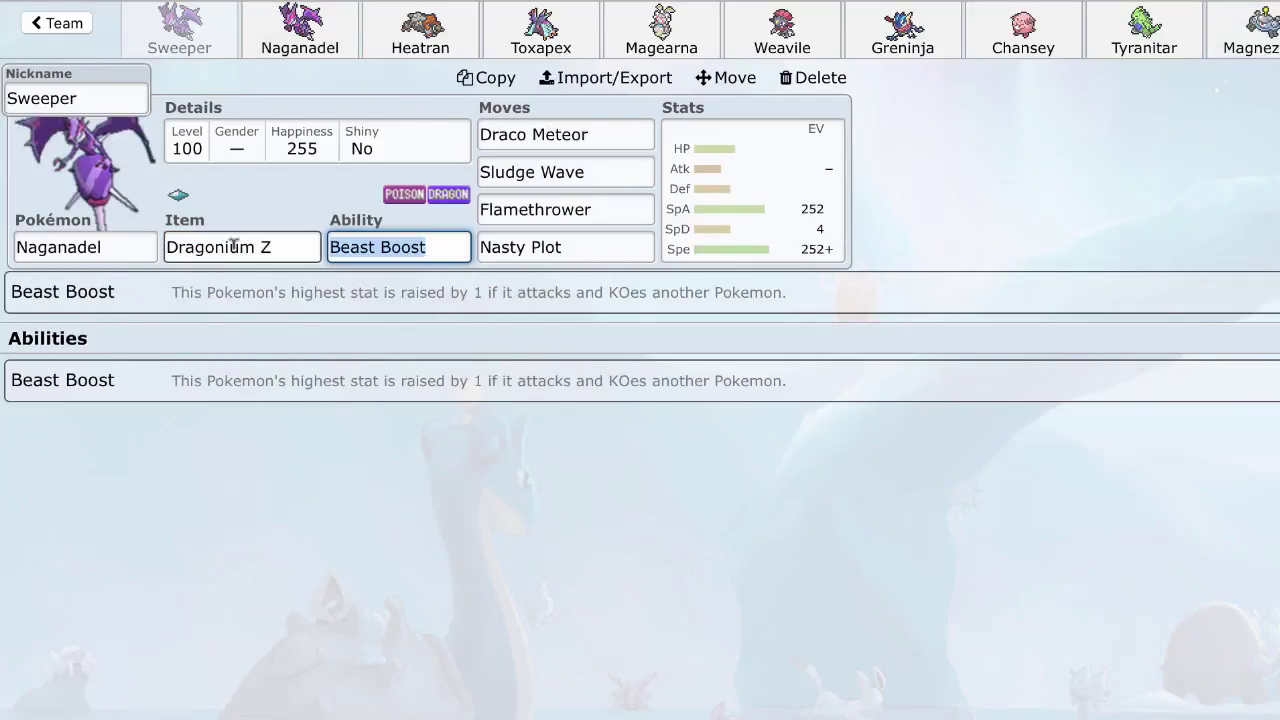
{"action": "left_click", "coordinate": [1250, 28]}
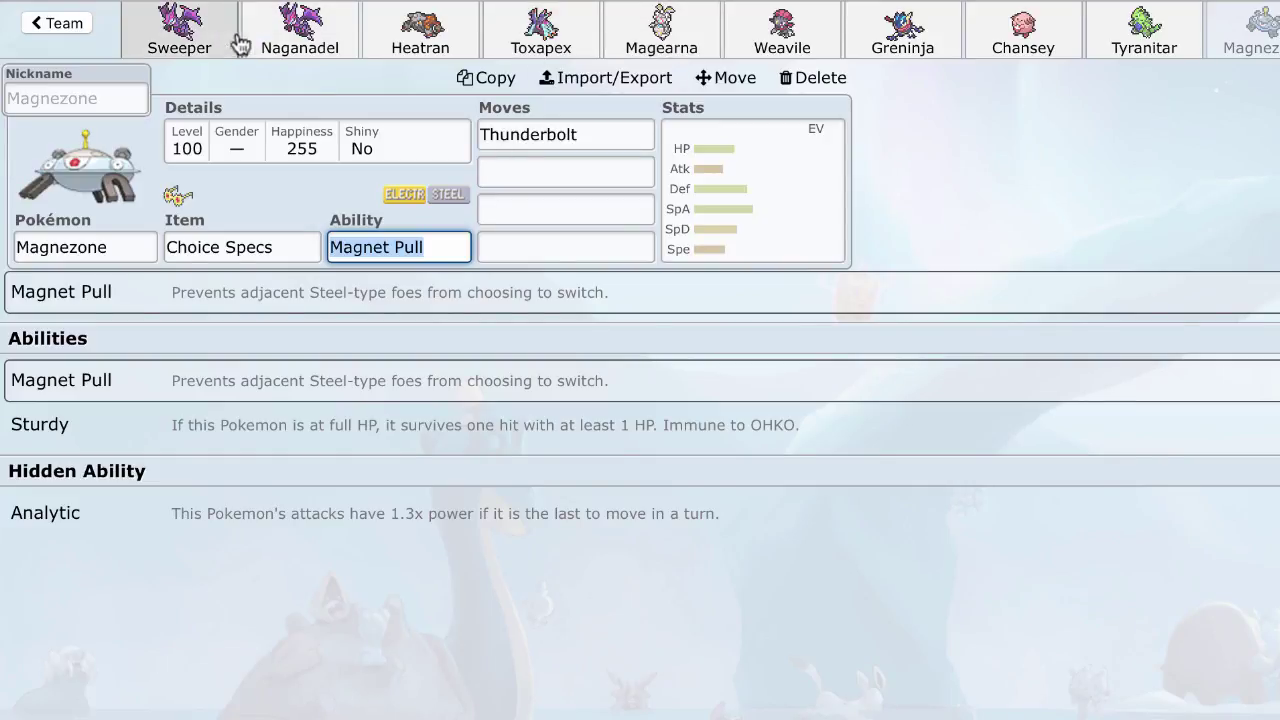
{"action": "left_click", "coordinate": [206, 37]}
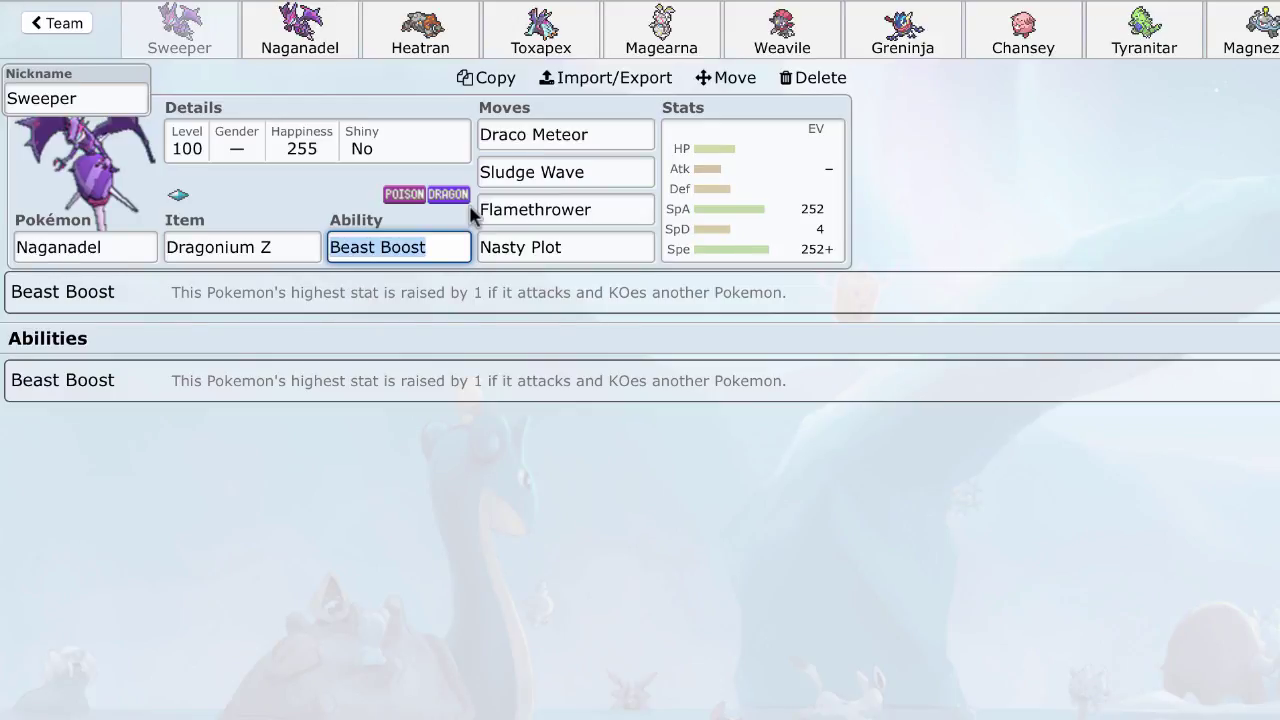
Review the Choice Band Weavile entry, checking its base stats and its Ice Shard move.
{"action": "left_click", "coordinate": [806, 31]}
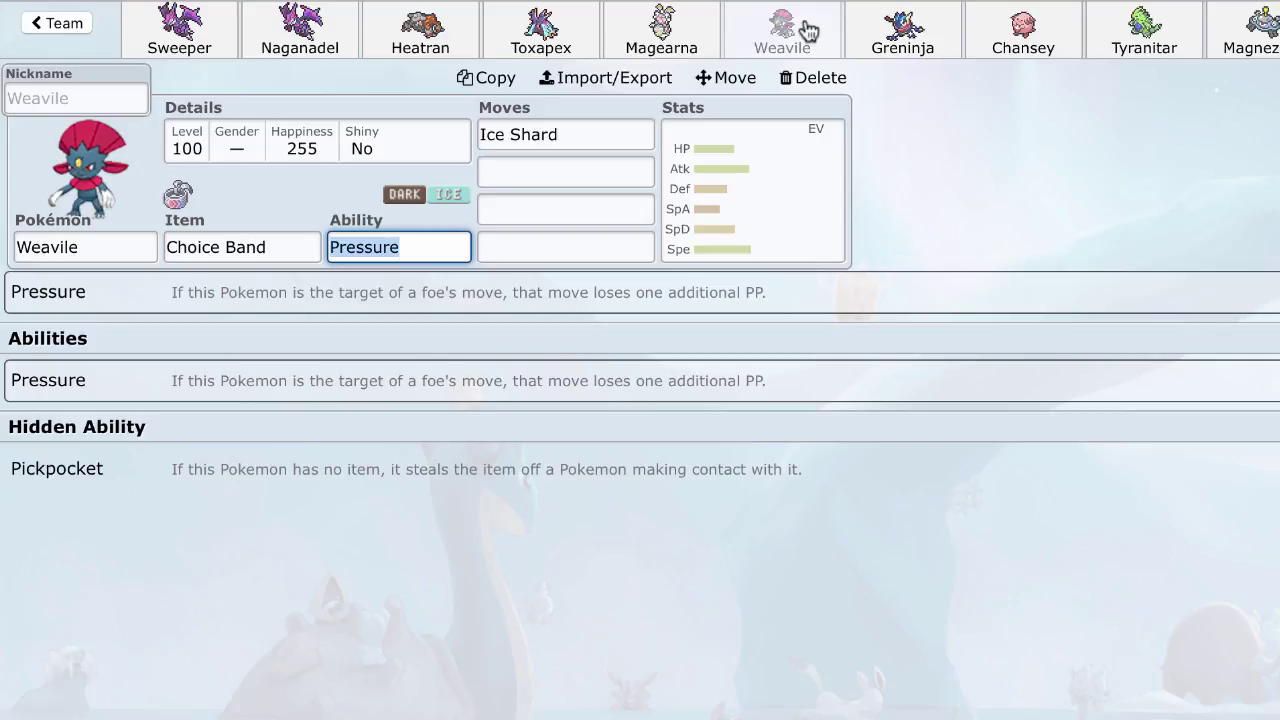
{"action": "left_click", "coordinate": [578, 130]}
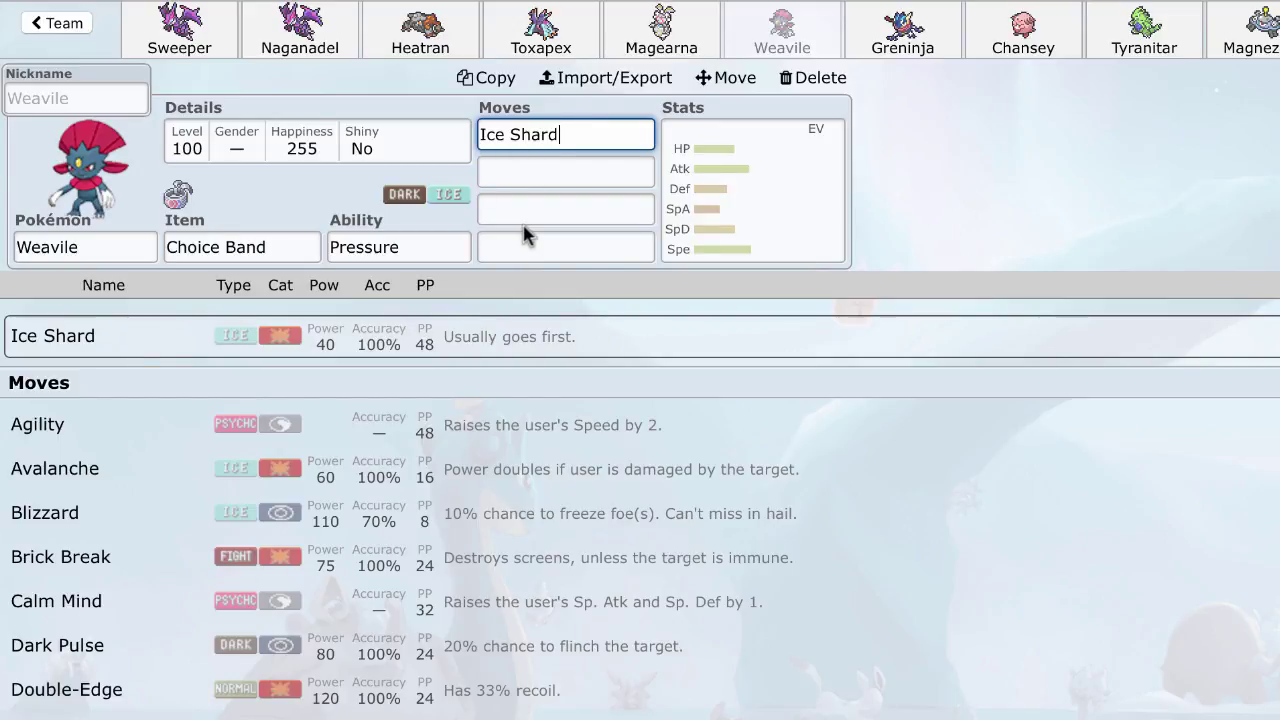
{"action": "left_click", "coordinate": [750, 196]}
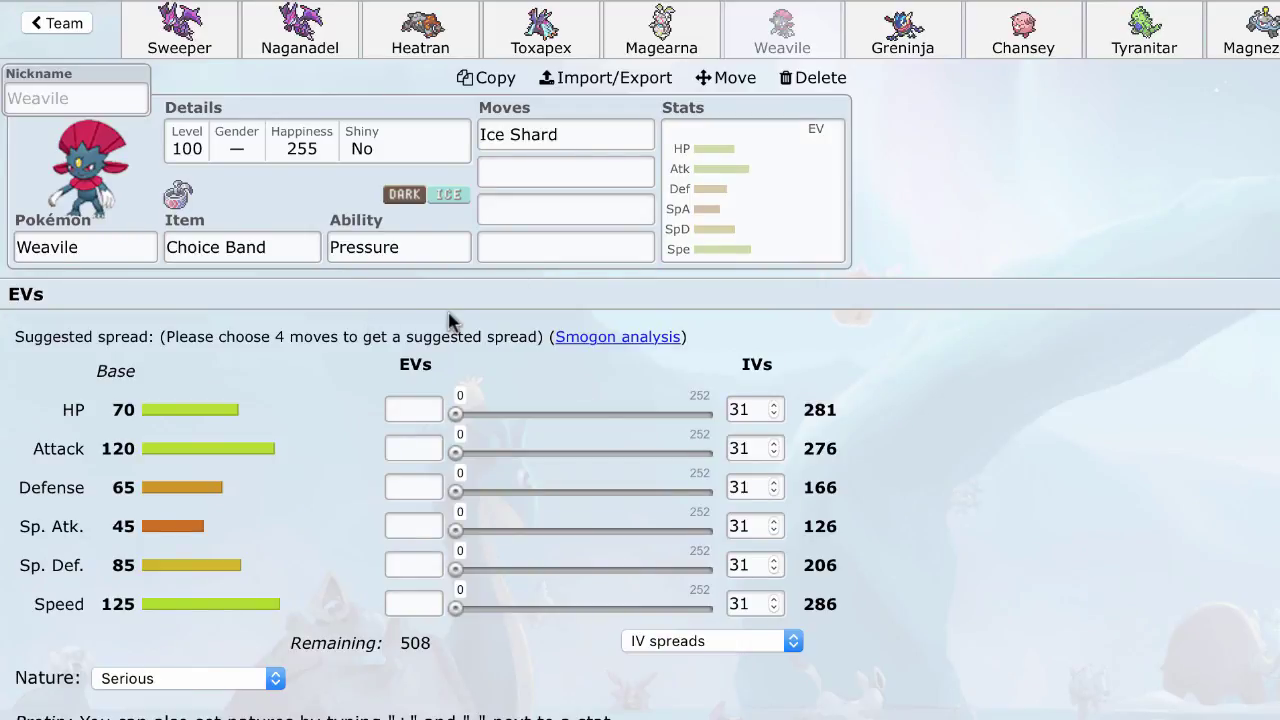
{"action": "left_click", "coordinate": [550, 131]}
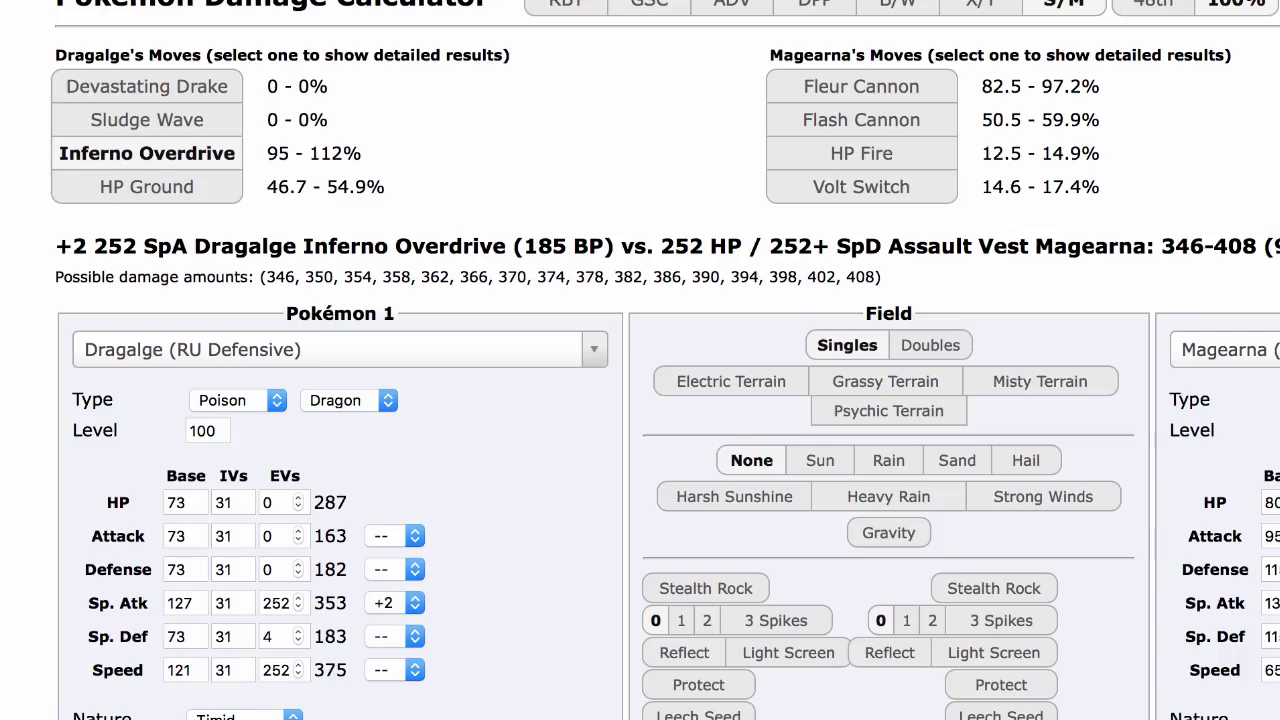
In the damage calculator, load Weavile as the opposing Pokémon and show its detailed Ice Shard damage.
{"action": "left_click", "coordinate": [1250, 352]}
{"action": "type", "text": "weav"}
{"action": "key", "text": "Return"}
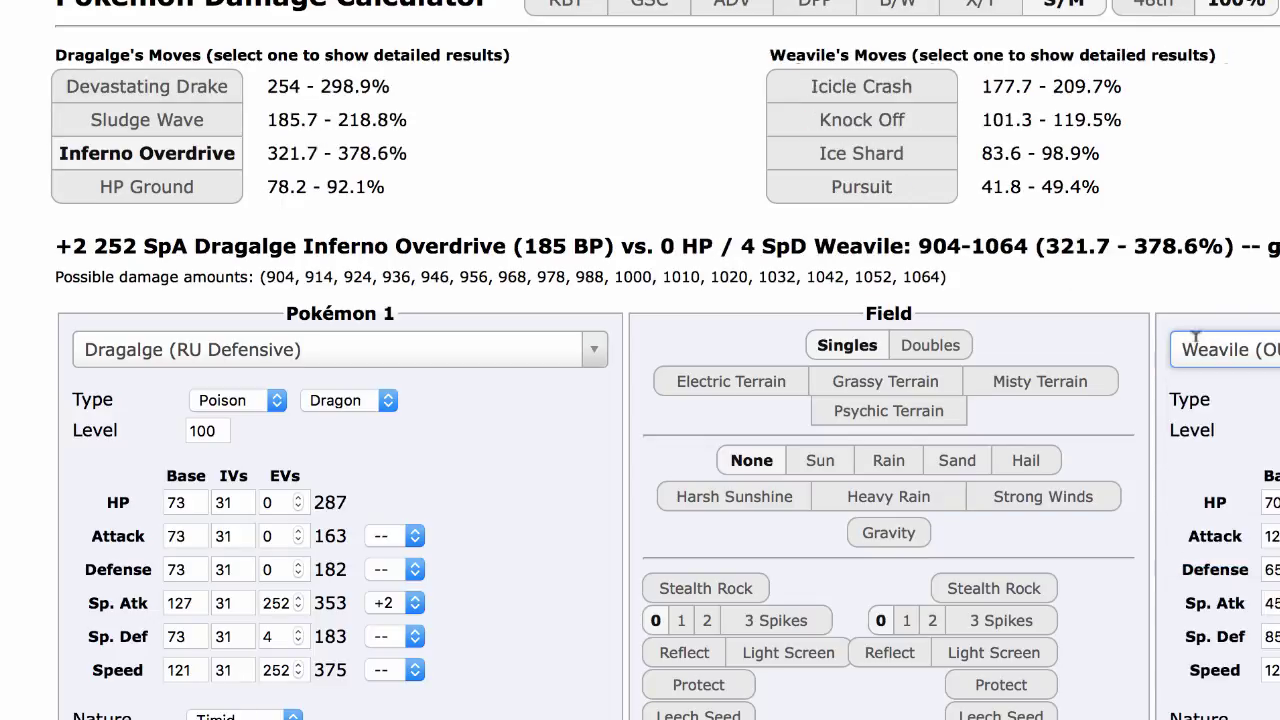
{"action": "left_click", "coordinate": [943, 150]}
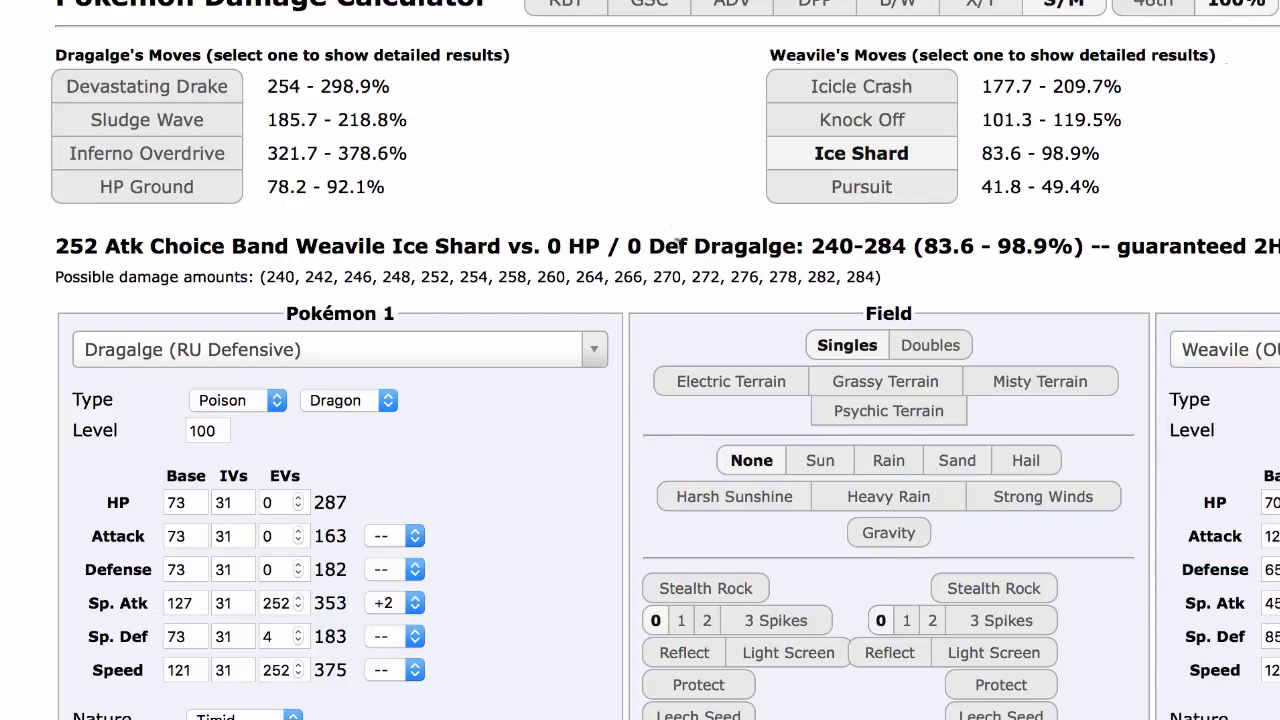
Highlight the Ice Shard result, and add Stealth Rock on Pokémon 1's side to recheck that damage.
{"action": "triple_click", "coordinate": [679, 244]}
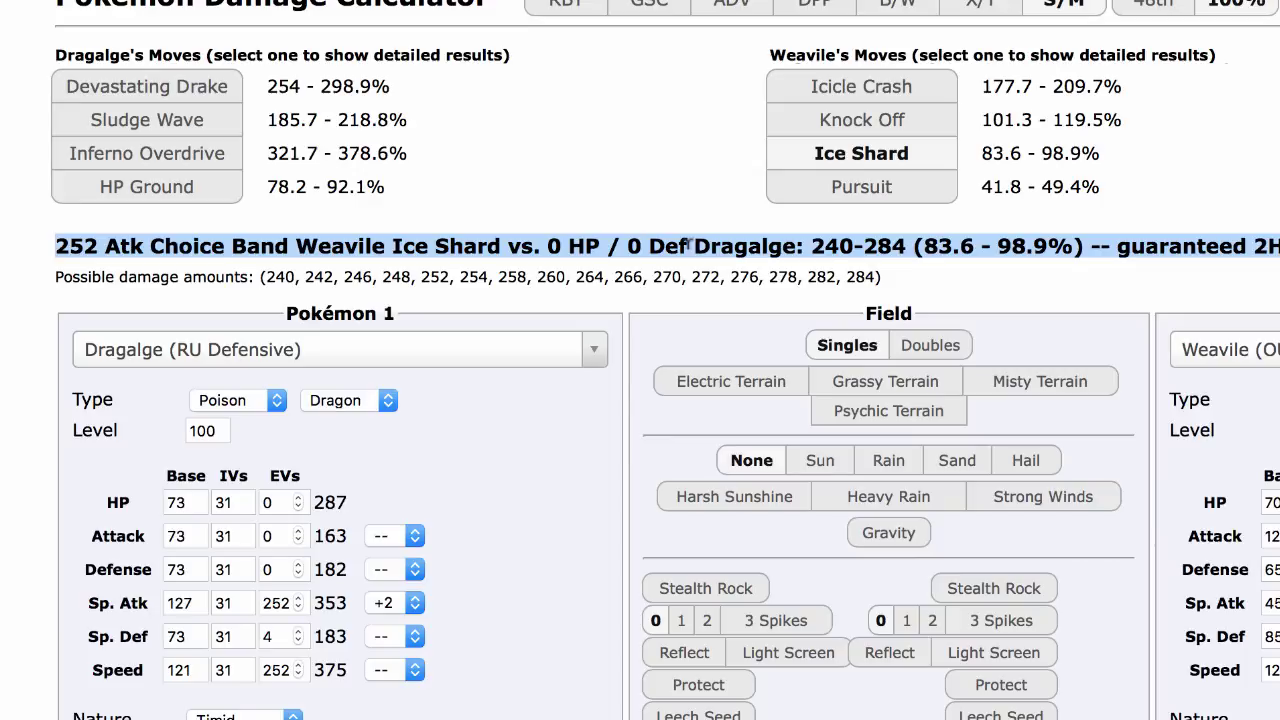
{"action": "left_click", "coordinate": [894, 150]}
{"action": "left_click_drag", "start_coordinate": [1018, 138], "coordinate": [1100, 195]}
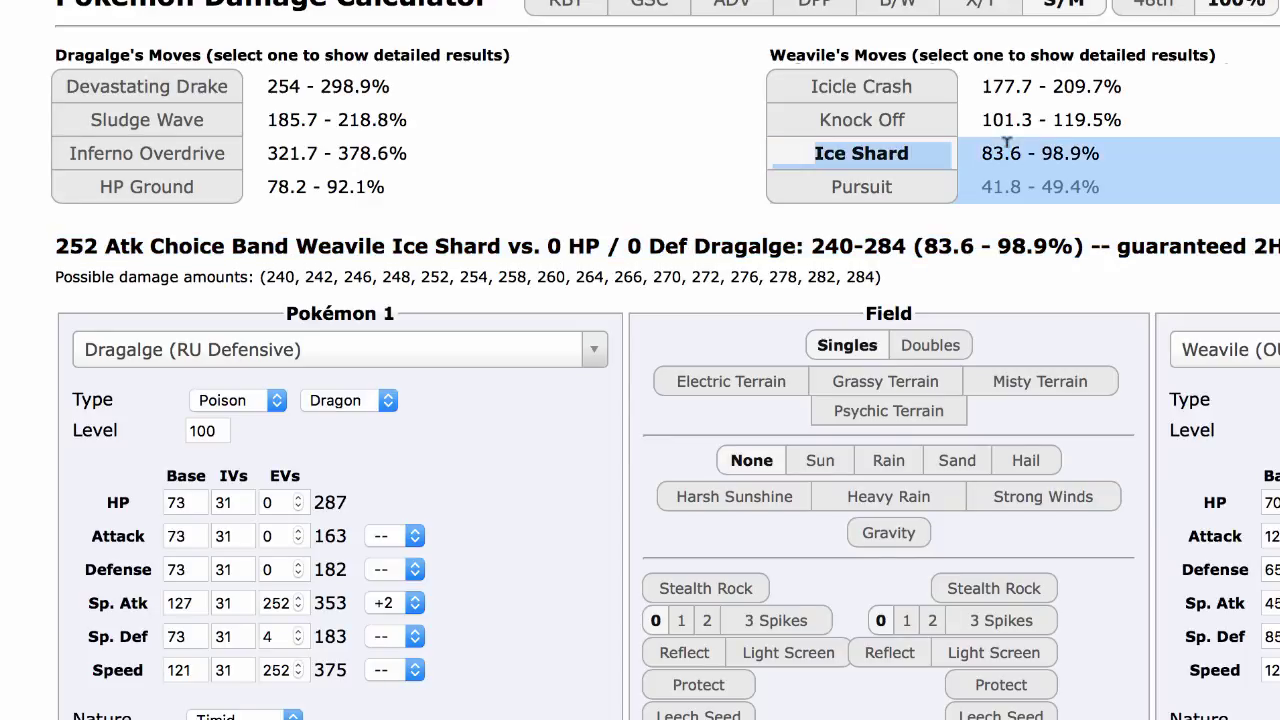
{"action": "left_click_drag", "start_coordinate": [1064, 152], "coordinate": [1070, 152]}
{"action": "left_click", "coordinate": [674, 590]}
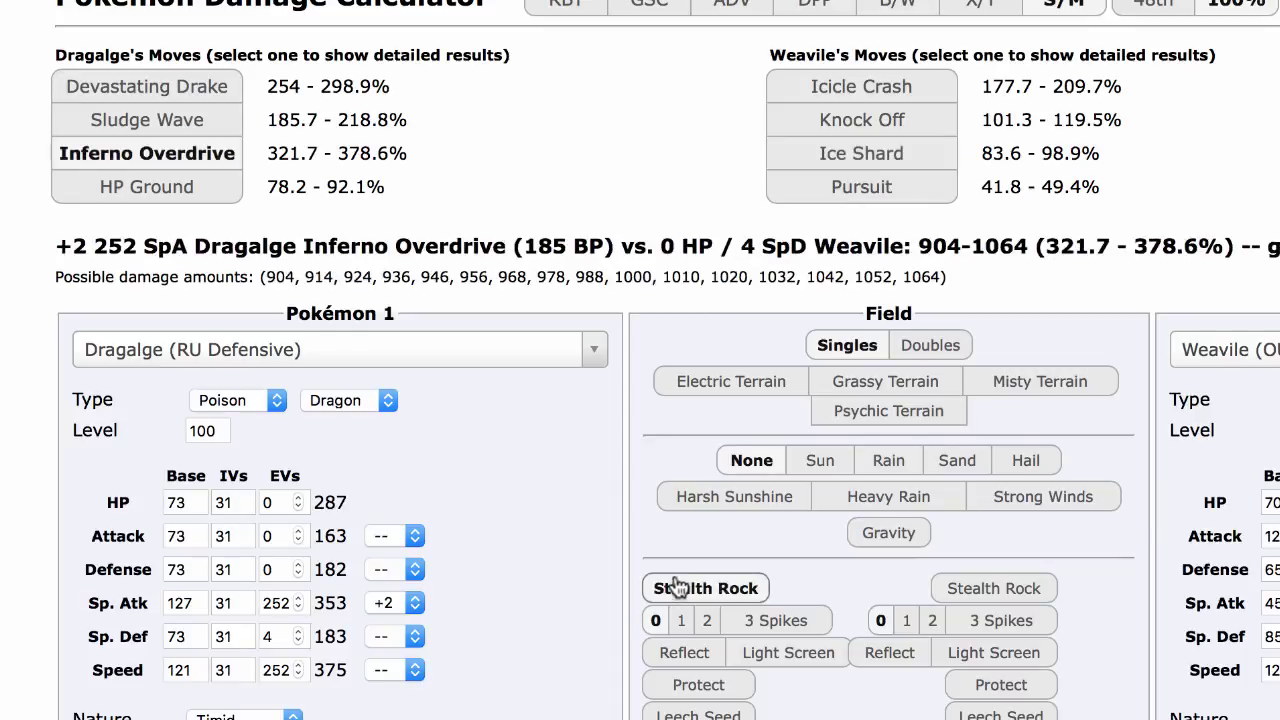
{"action": "left_click", "coordinate": [850, 160]}
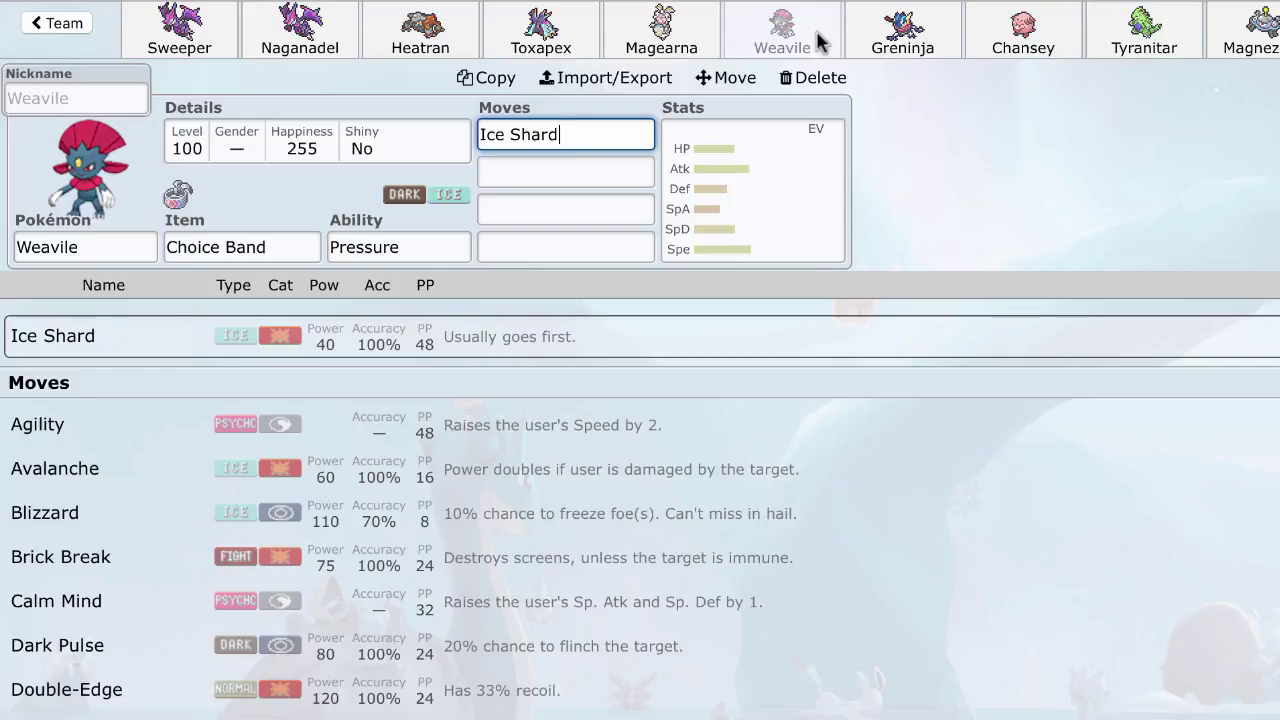
Back in the teambuilder, review Tyranitar's Pursuit and the Choice Scarf Greninja's Ice Beam as answers to Naganadel.
{"action": "left_click", "coordinate": [1142, 32]}
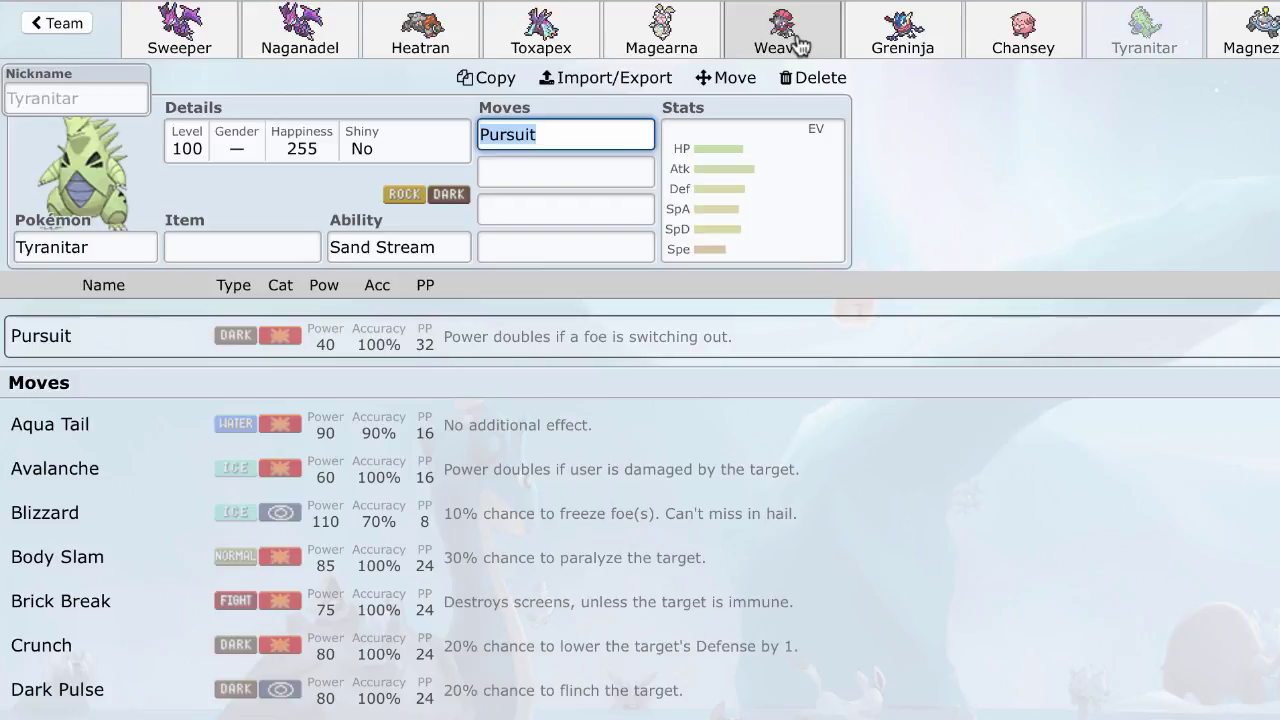
{"action": "left_click", "coordinate": [858, 40]}
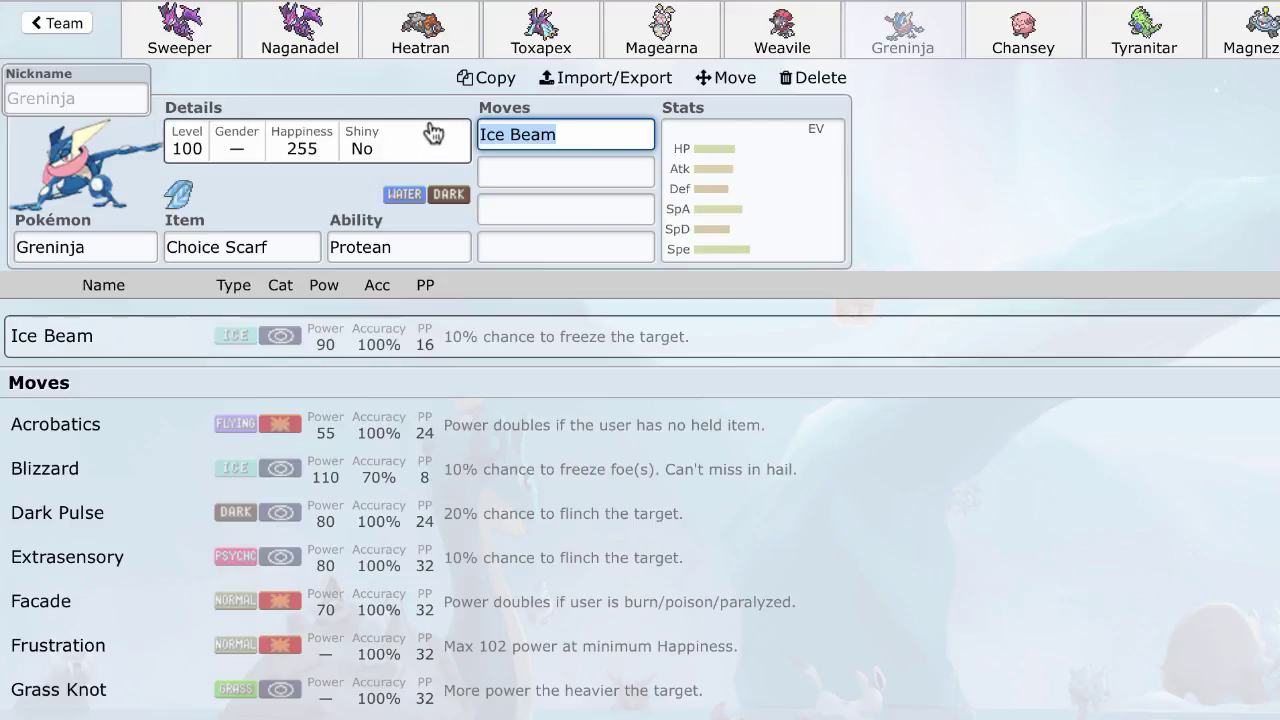
{"action": "left_click", "coordinate": [566, 130]}
{"action": "double_click", "coordinate": [567, 130]}
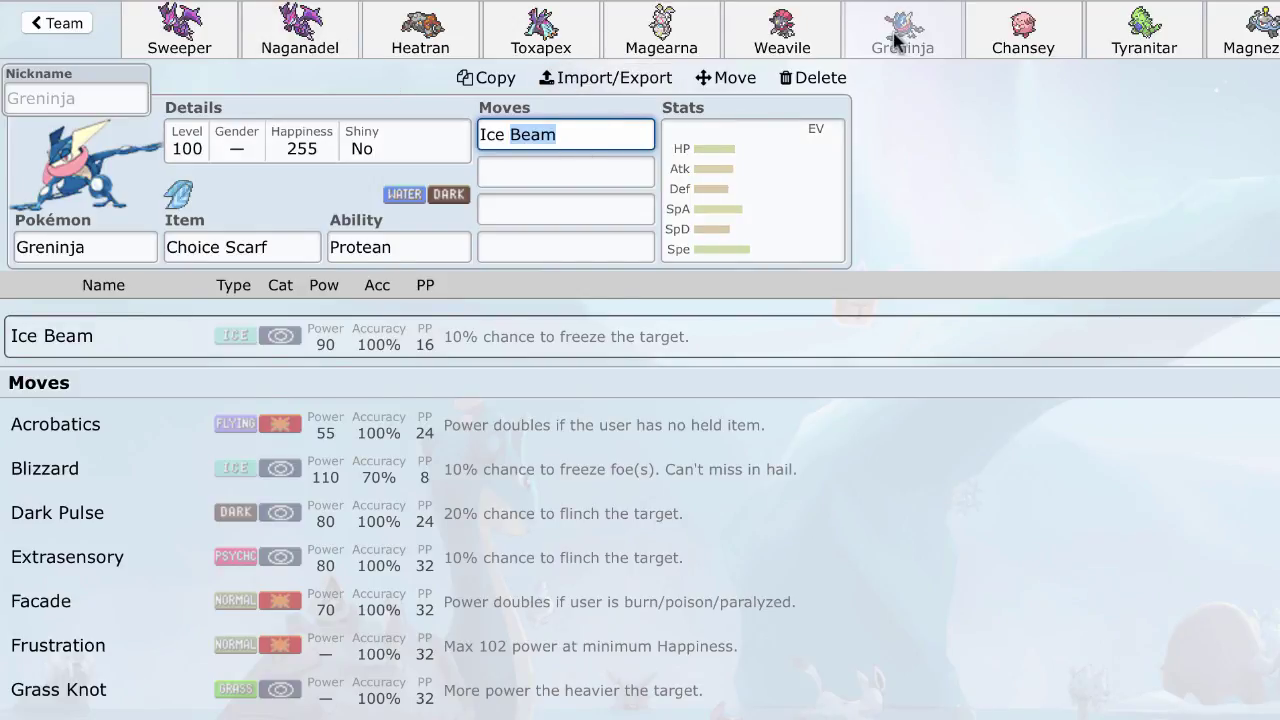
{"action": "left_click", "coordinate": [1105, 38]}
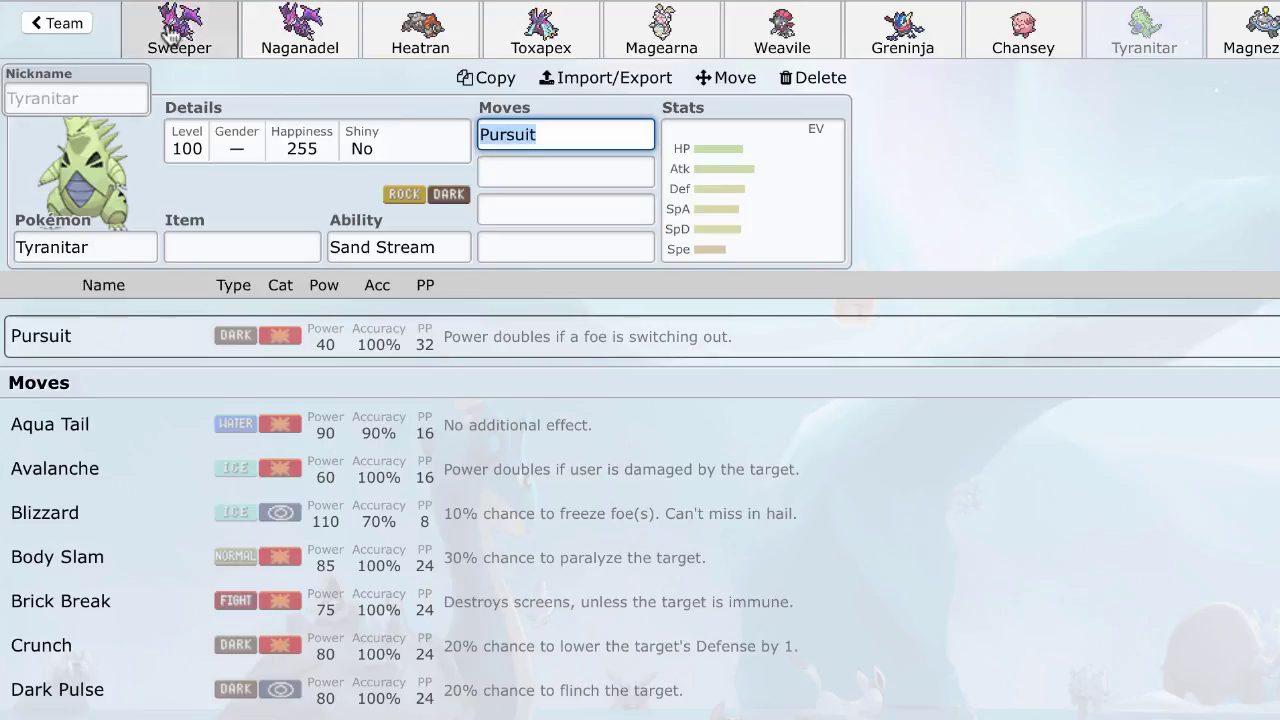
Compare the EV spreads and moves of the Choice Specs Naganadel and the Sweeper Naganadel.
{"action": "left_click", "coordinate": [320, 30]}
{"action": "left_click", "coordinate": [802, 238]}
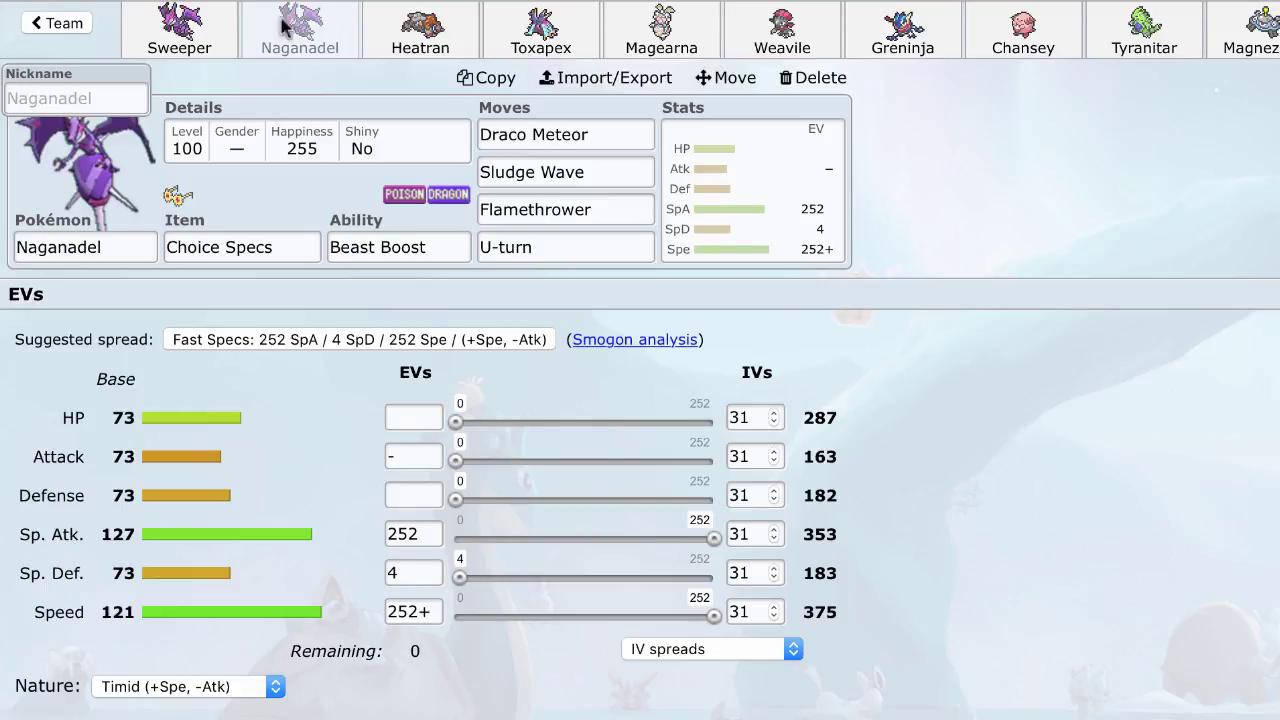
{"action": "left_click", "coordinate": [178, 29]}
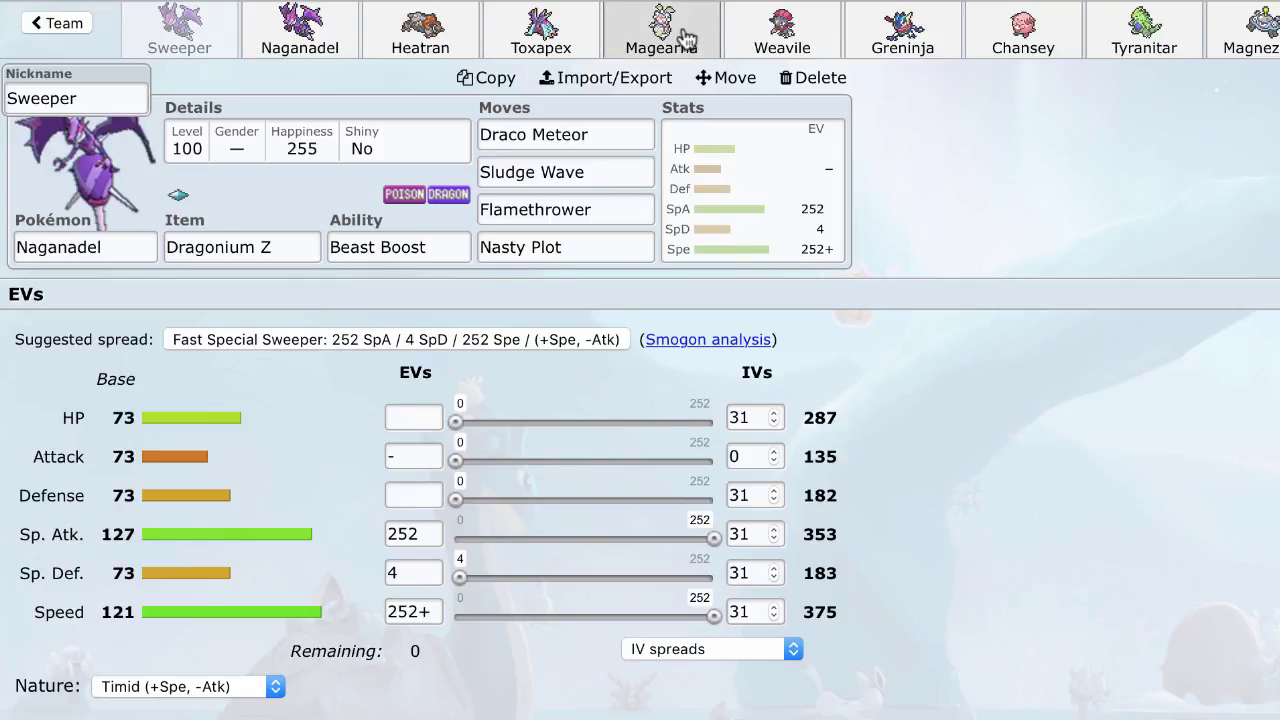
{"action": "left_click", "coordinate": [300, 38]}
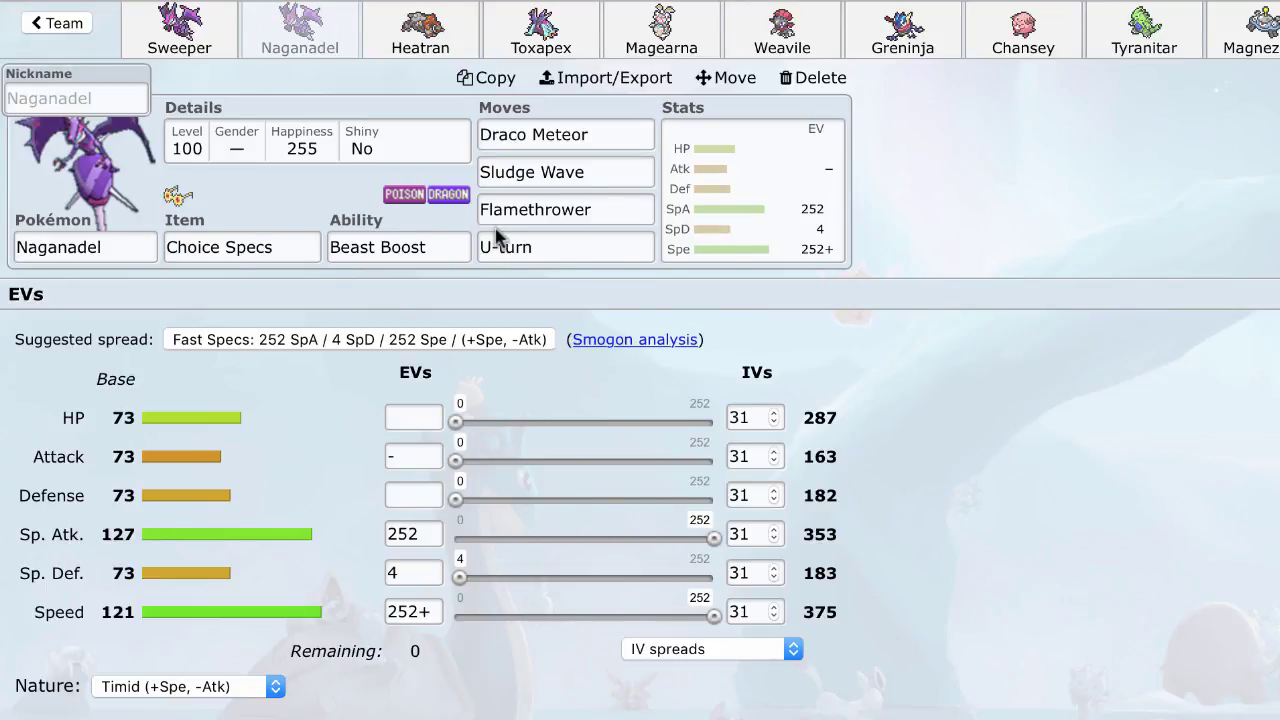
Look through the Chansey, Tyranitar and Magnezone entries.
{"action": "left_click", "coordinate": [1023, 42]}
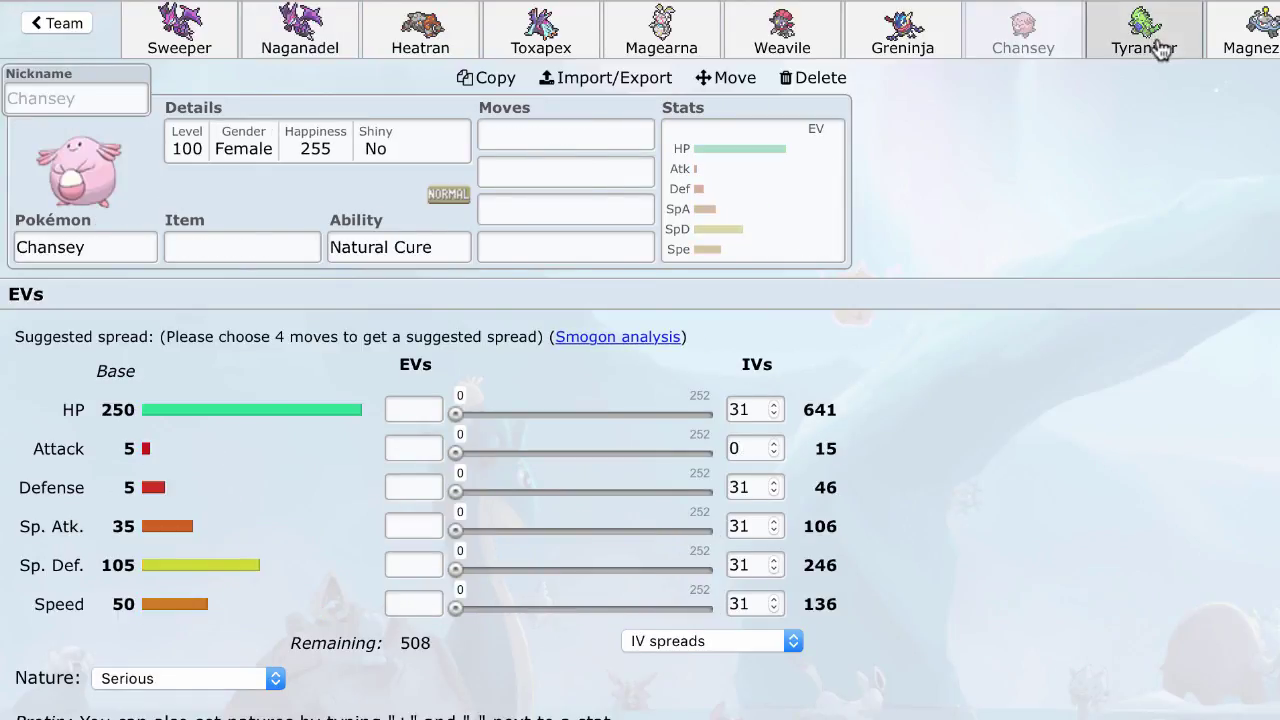
{"action": "left_click", "coordinate": [1150, 45]}
{"action": "left_click", "coordinate": [1249, 40]}
Review the Sweeper Naganadel's item, ability, Flamethrower, Nasty Plot and Draco Meteor, and reopen the Choice Specs Naganadel set.
{"action": "left_click", "coordinate": [178, 40]}
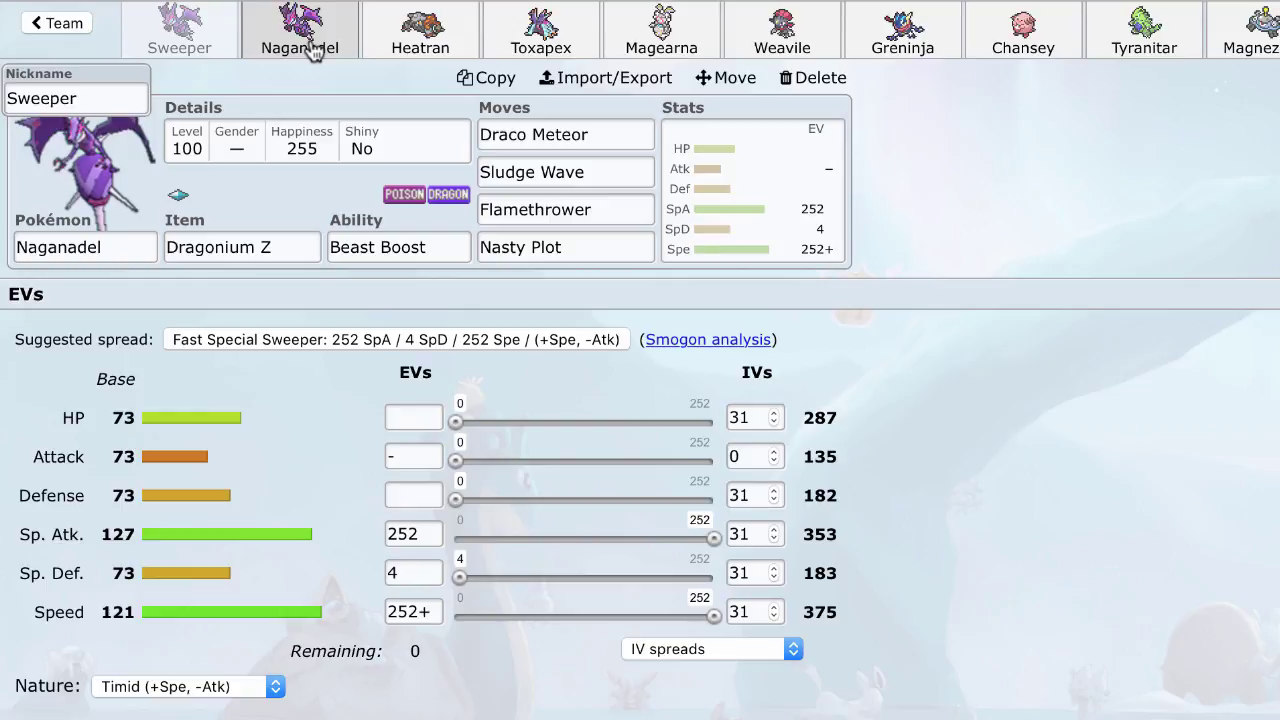
{"action": "left_click", "coordinate": [560, 212]}
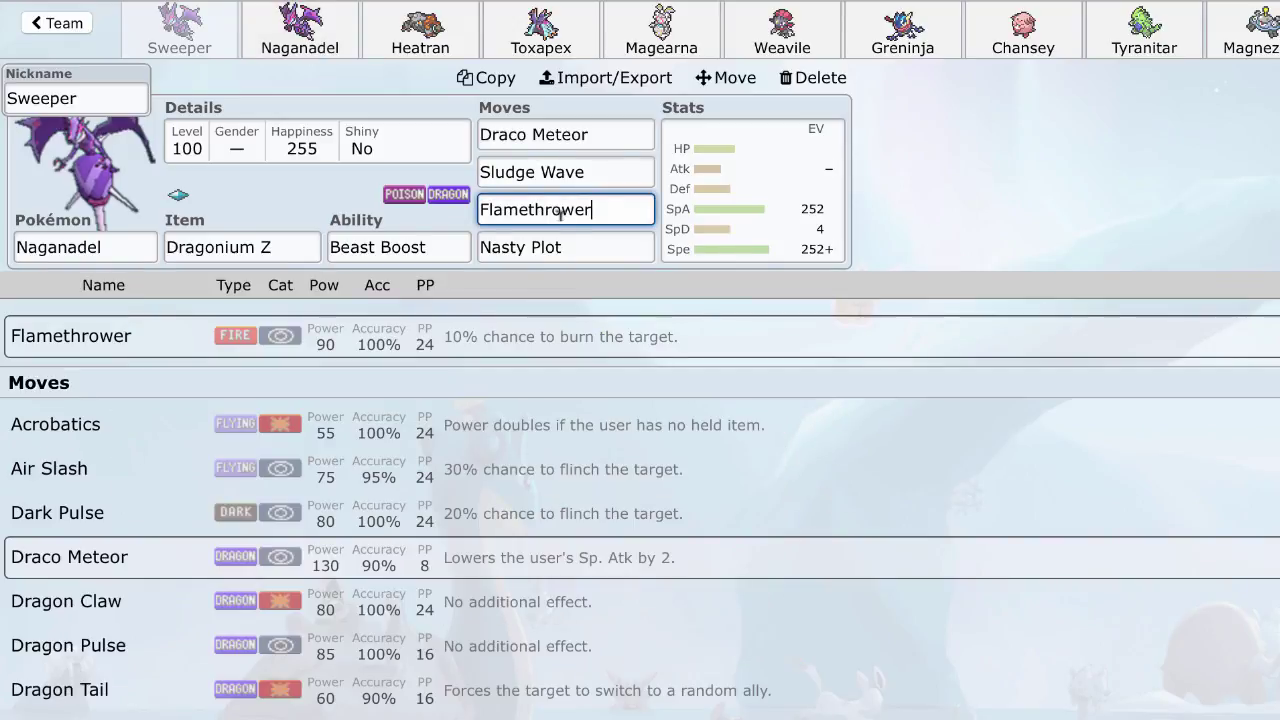
{"action": "left_click", "coordinate": [260, 230]}
{"action": "left_click", "coordinate": [527, 246]}
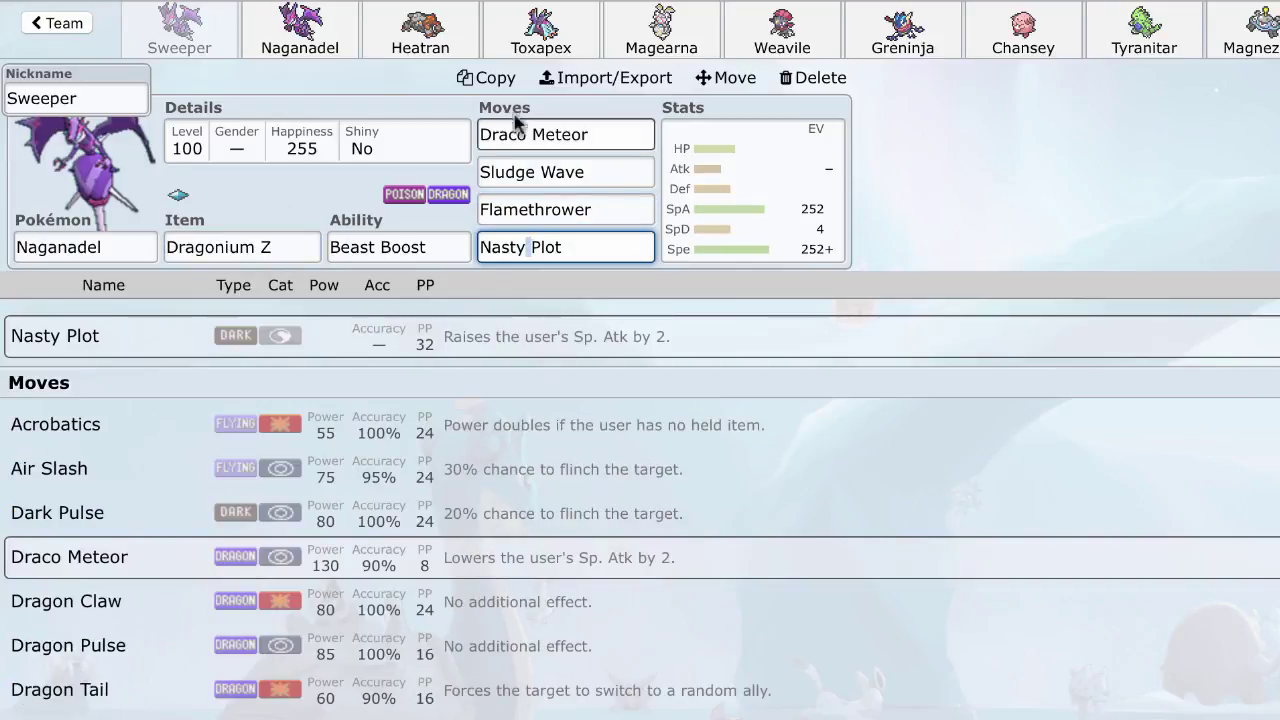
{"action": "left_click", "coordinate": [531, 134]}
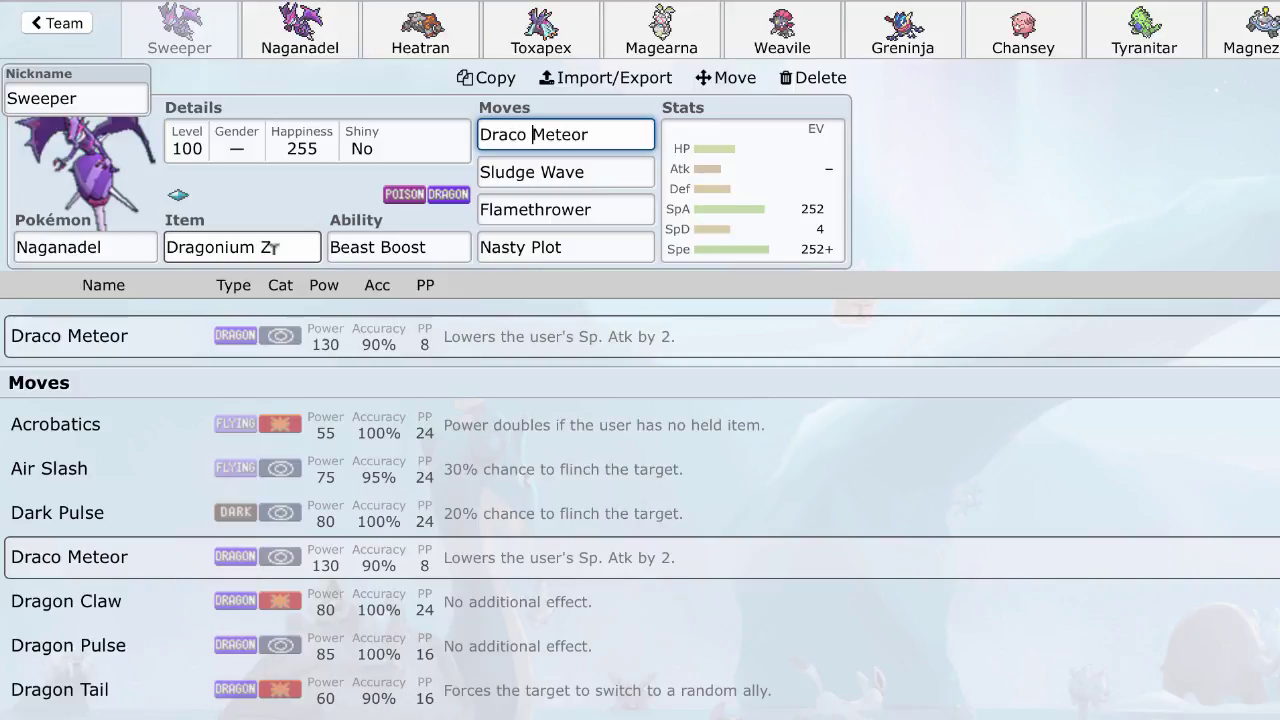
{"action": "left_click", "coordinate": [334, 247]}
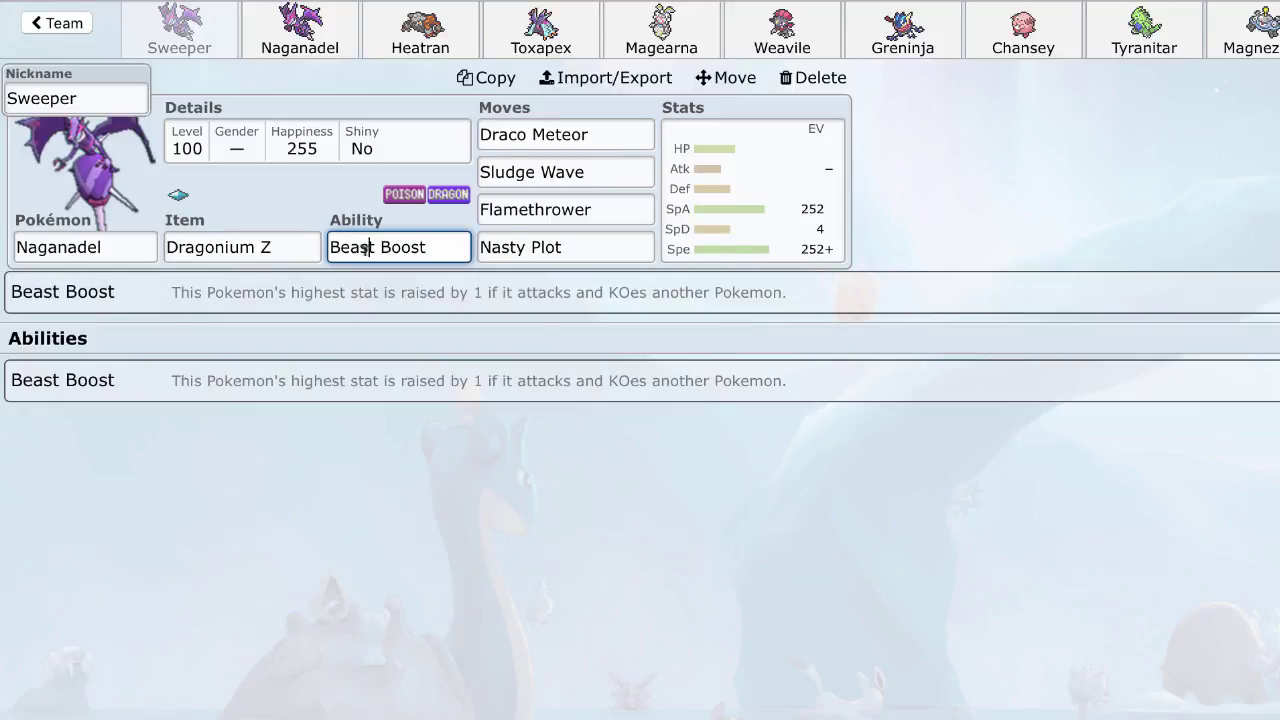
{"action": "left_click", "coordinate": [340, 52]}
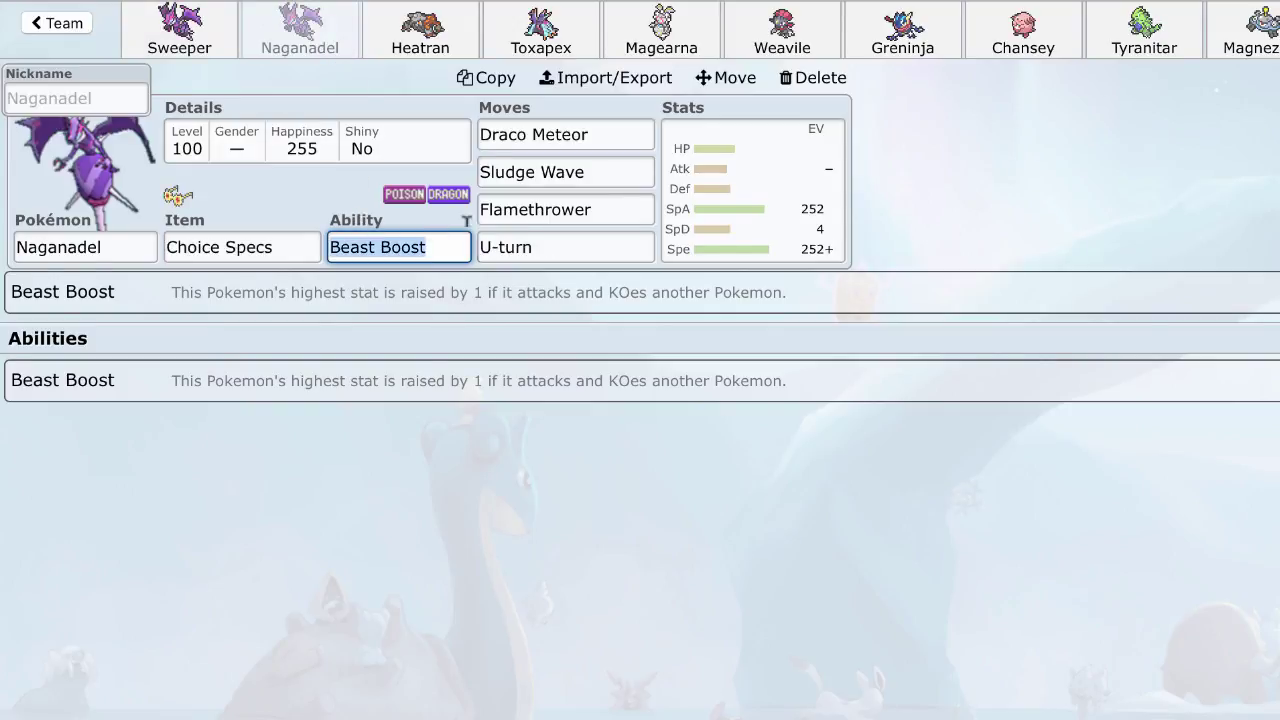
Replace U-turn with Hidden Power Ground as the fourth move of the Choice Specs Naganadel.
{"action": "left_click", "coordinate": [553, 242]}
{"action": "type", "text": "grou"}
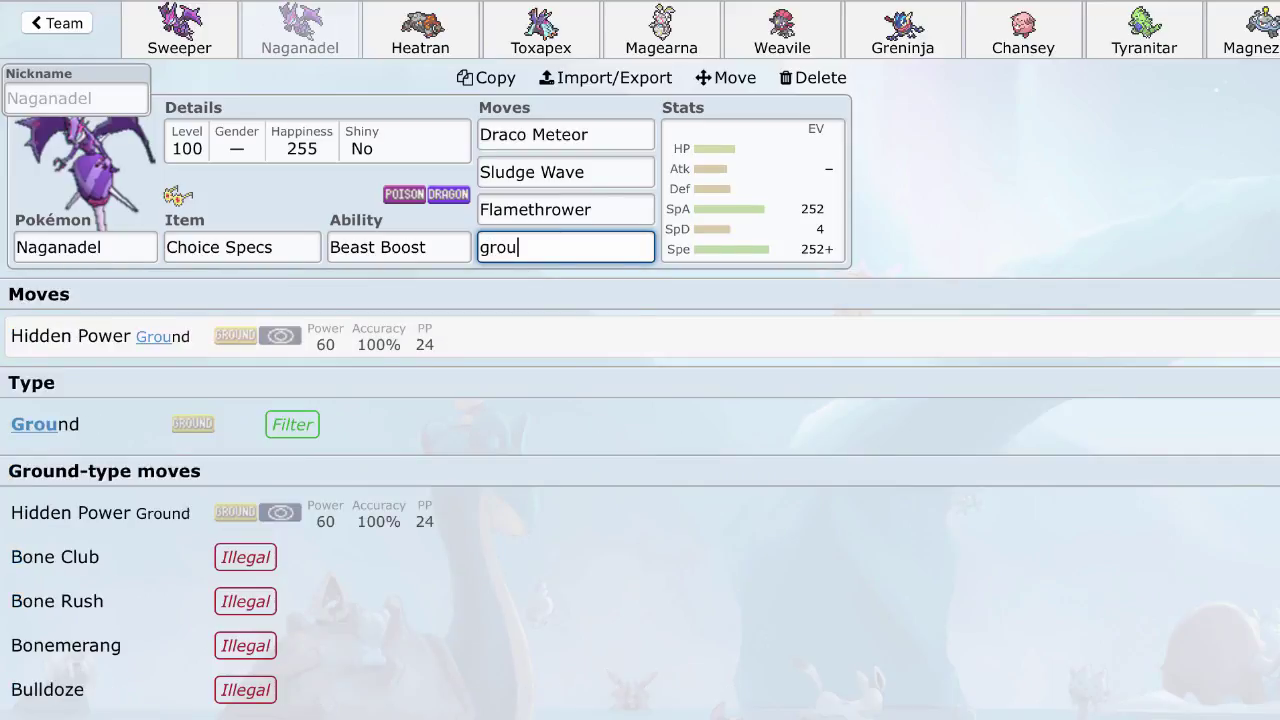
{"action": "left_click", "coordinate": [500, 340]}
{"action": "left_click", "coordinate": [528, 247]}
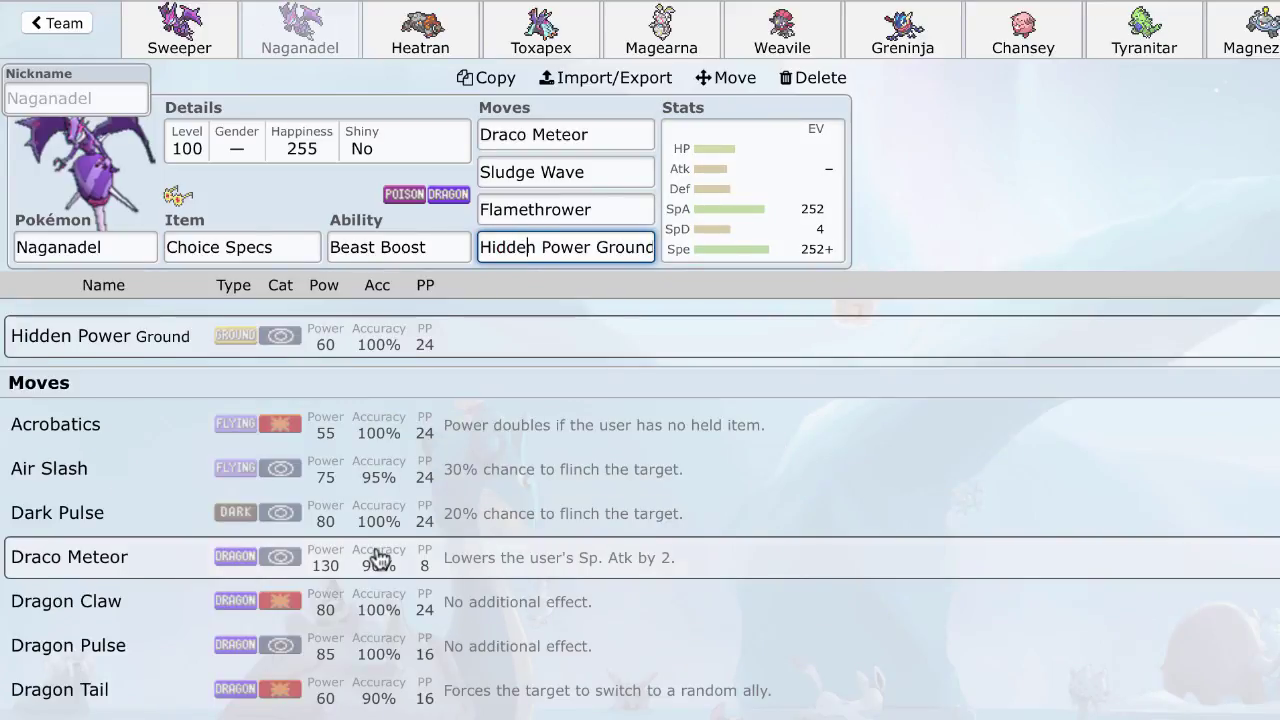
Look through Naganadel's list of available moves, including the Hidden Power variants, and review the set's Flamethrower, Sludge Wave and Draco Meteor.
{"action": "scroll", "coordinate": [372, 554], "scroll_direction": "down", "scroll_amount": 5}
{"action": "scroll", "coordinate": [478, 640], "scroll_direction": "down", "scroll_amount": 10}
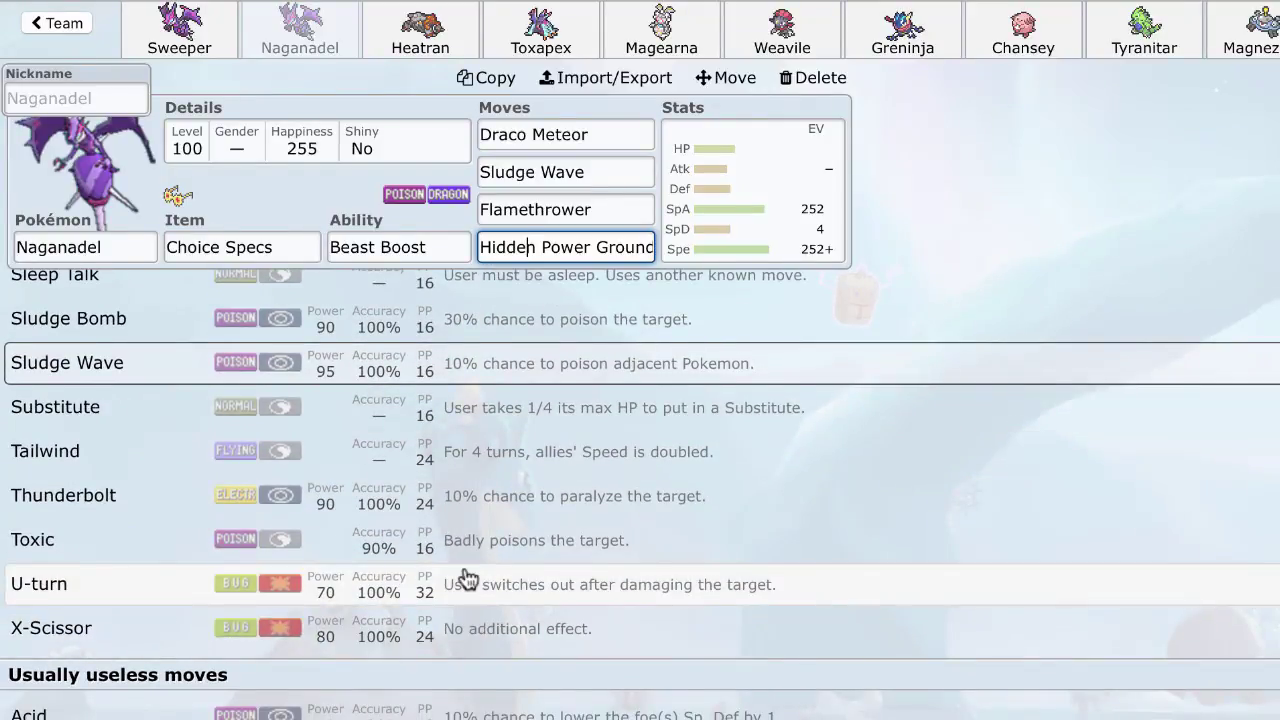
{"action": "scroll", "coordinate": [466, 580], "scroll_direction": "down", "scroll_amount": 5}
{"action": "scroll", "coordinate": [467, 578], "scroll_direction": "down", "scroll_amount": 5}
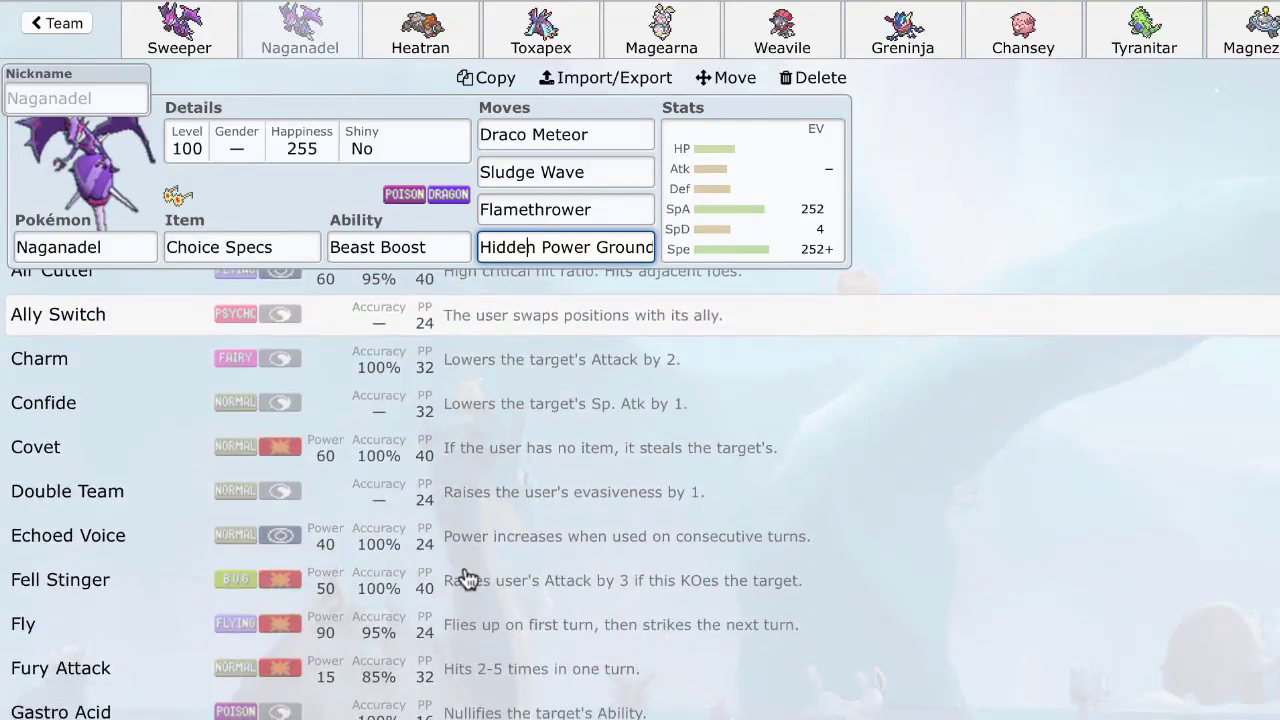
{"action": "scroll", "coordinate": [467, 578], "scroll_direction": "down", "scroll_amount": 8}
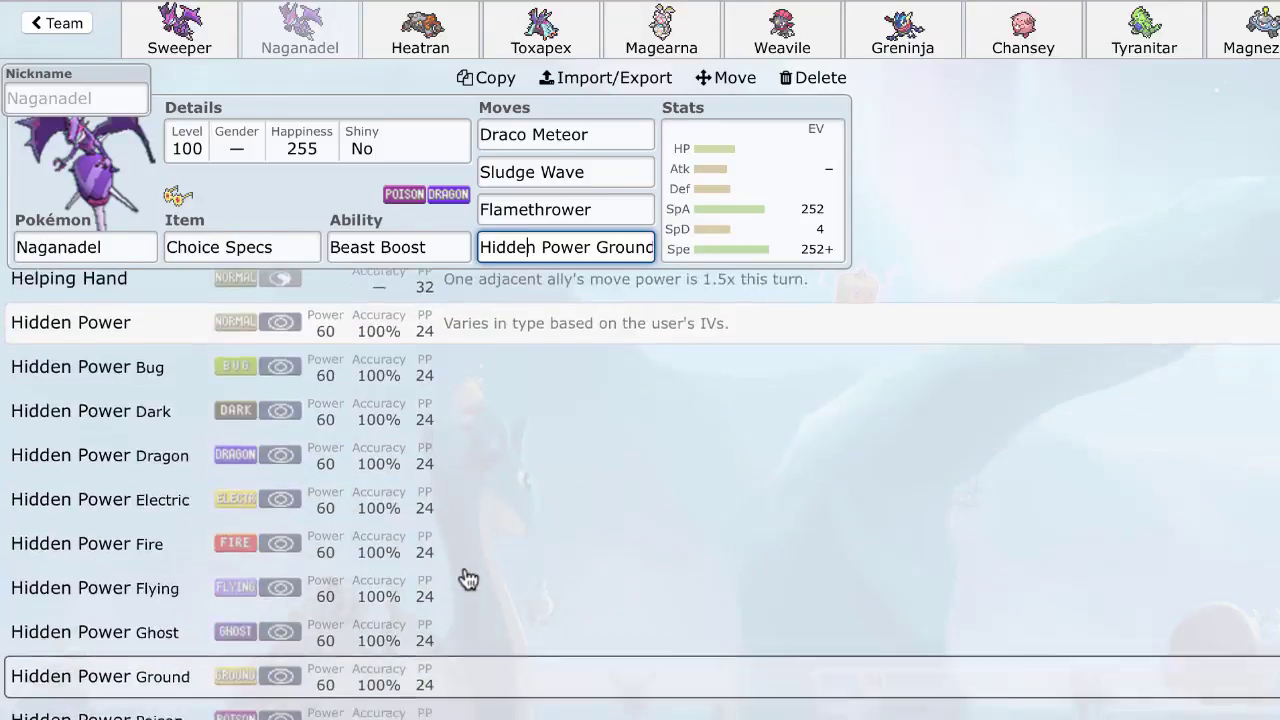
{"action": "left_click", "coordinate": [582, 209]}
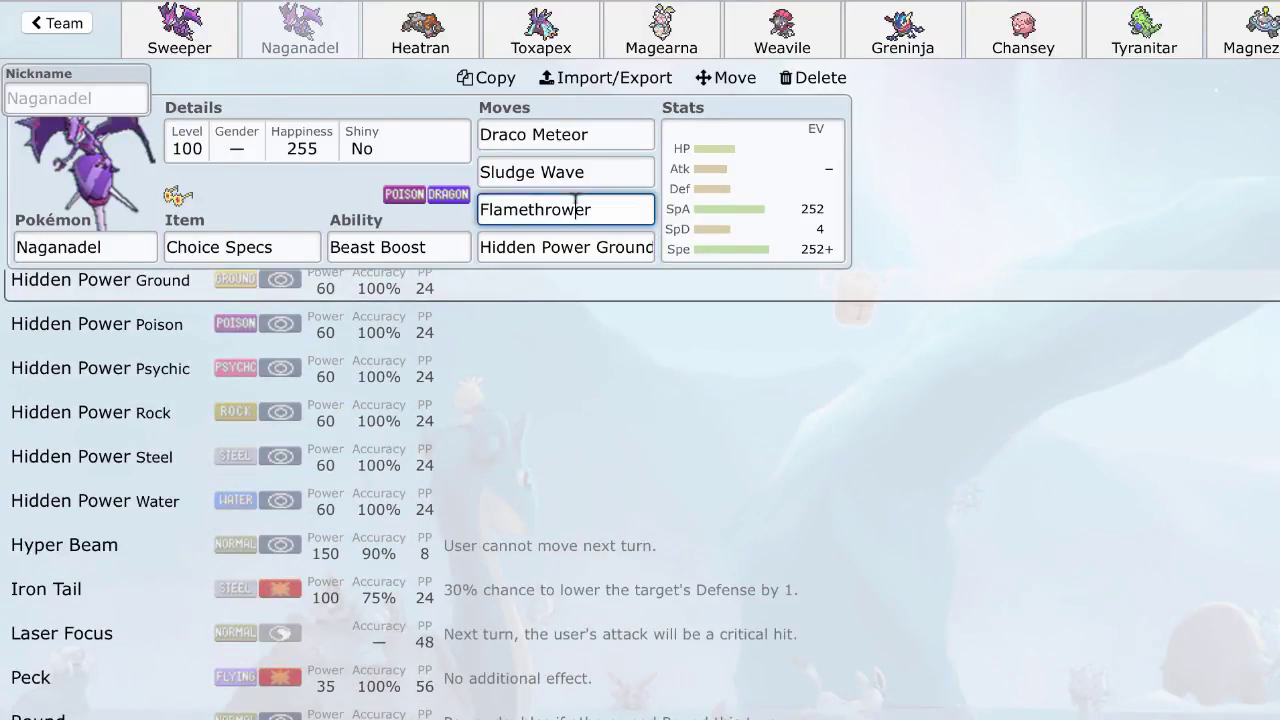
{"action": "left_click", "coordinate": [549, 172]}
{"action": "left_click", "coordinate": [537, 121]}
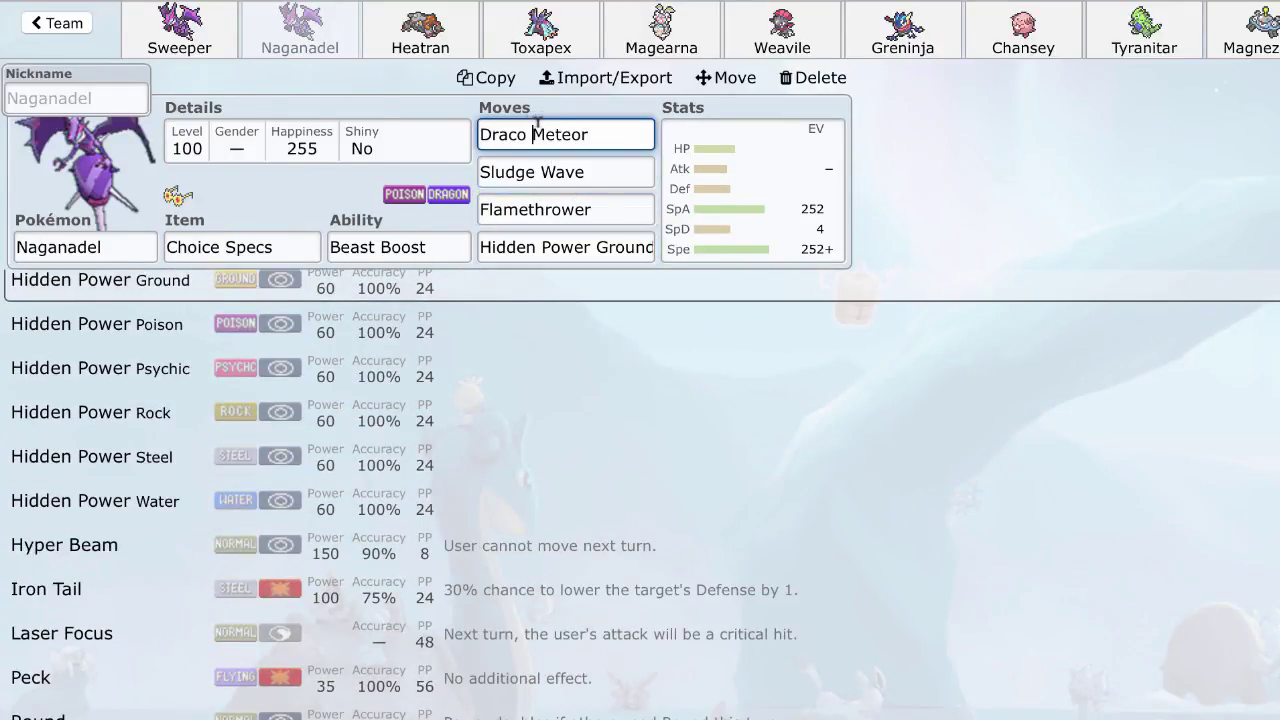
Compare the Sweeper set with the Choice Specs Naganadel set, ending on the Choice Specs one.
{"action": "left_click", "coordinate": [202, 36]}
{"action": "left_click", "coordinate": [286, 40]}
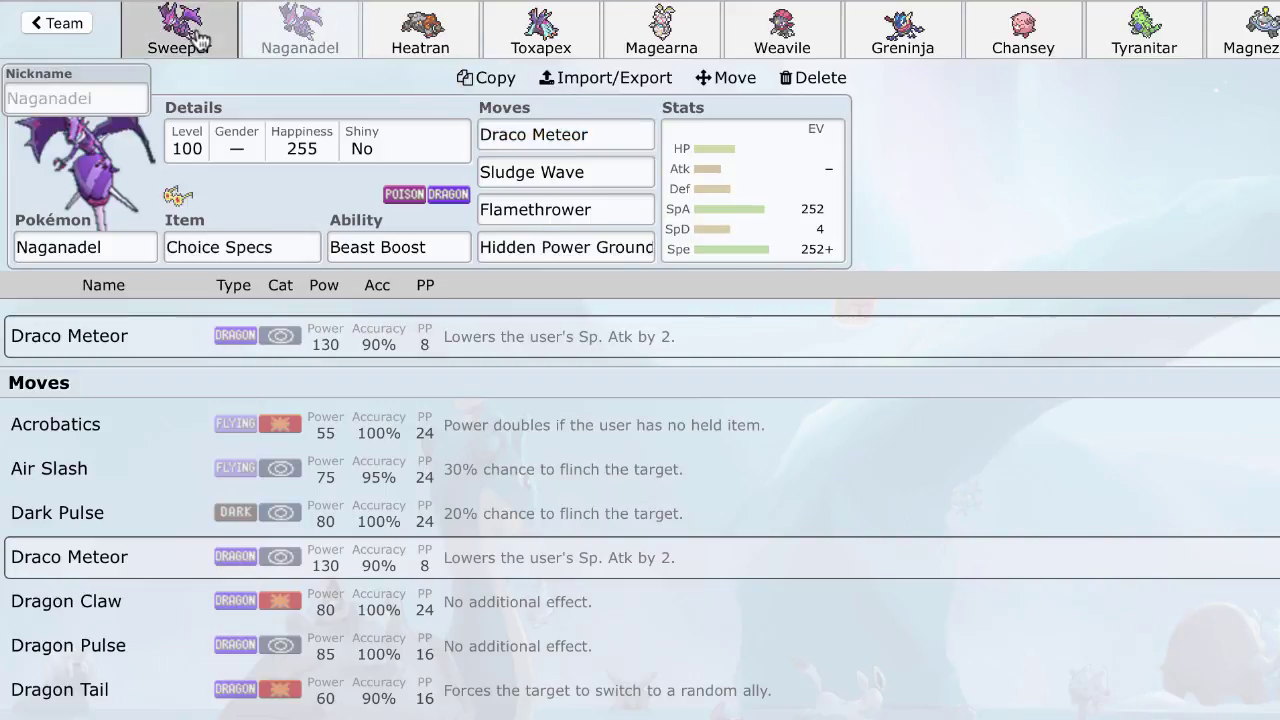
{"action": "left_click", "coordinate": [194, 40]}
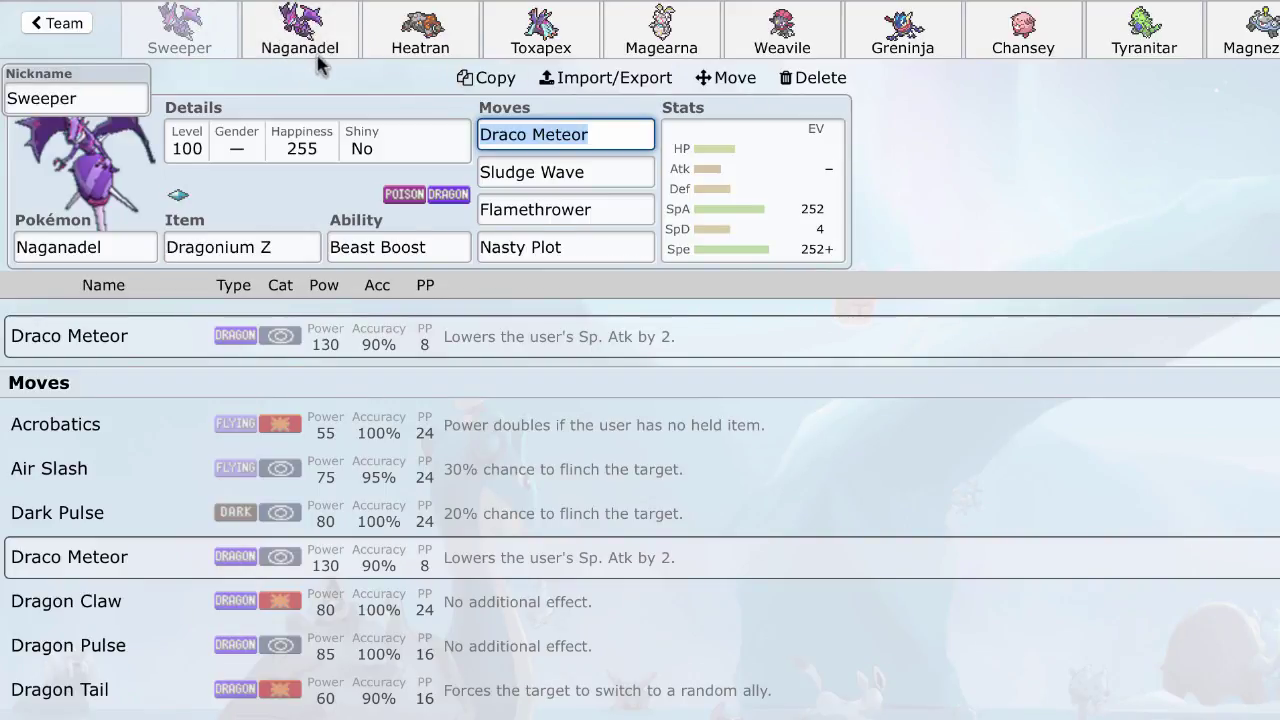
{"action": "left_click", "coordinate": [310, 50]}
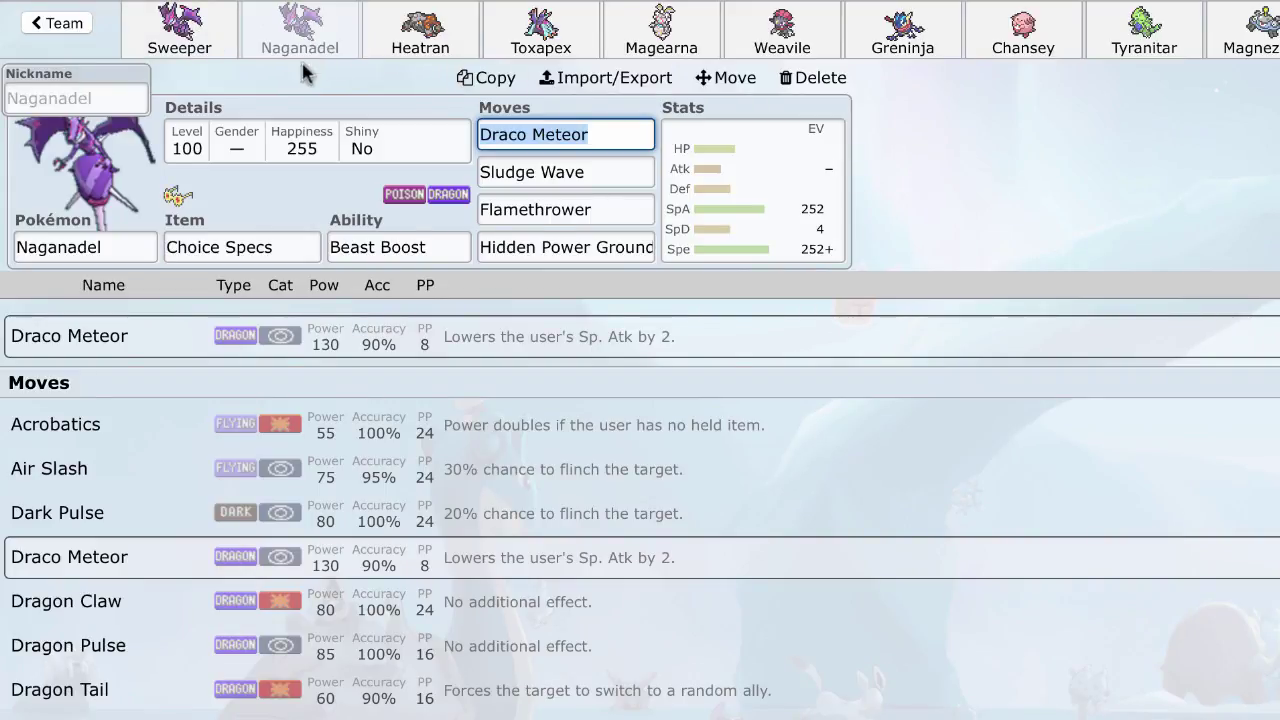
Nickname the second Naganadel "Choice Specs" and check it against the Sweeper entry.
{"action": "left_click", "coordinate": [104, 88]}
{"action": "type", "text": "Choice Specs"}
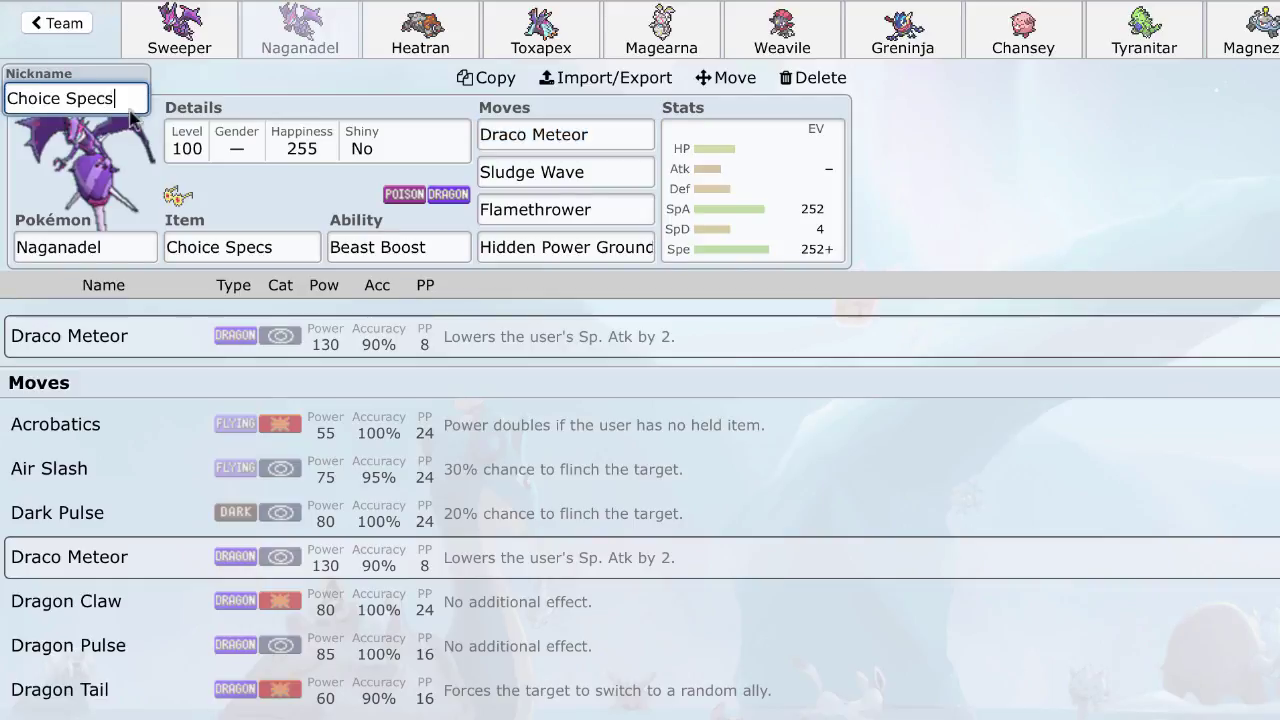
{"action": "left_click", "coordinate": [250, 87]}
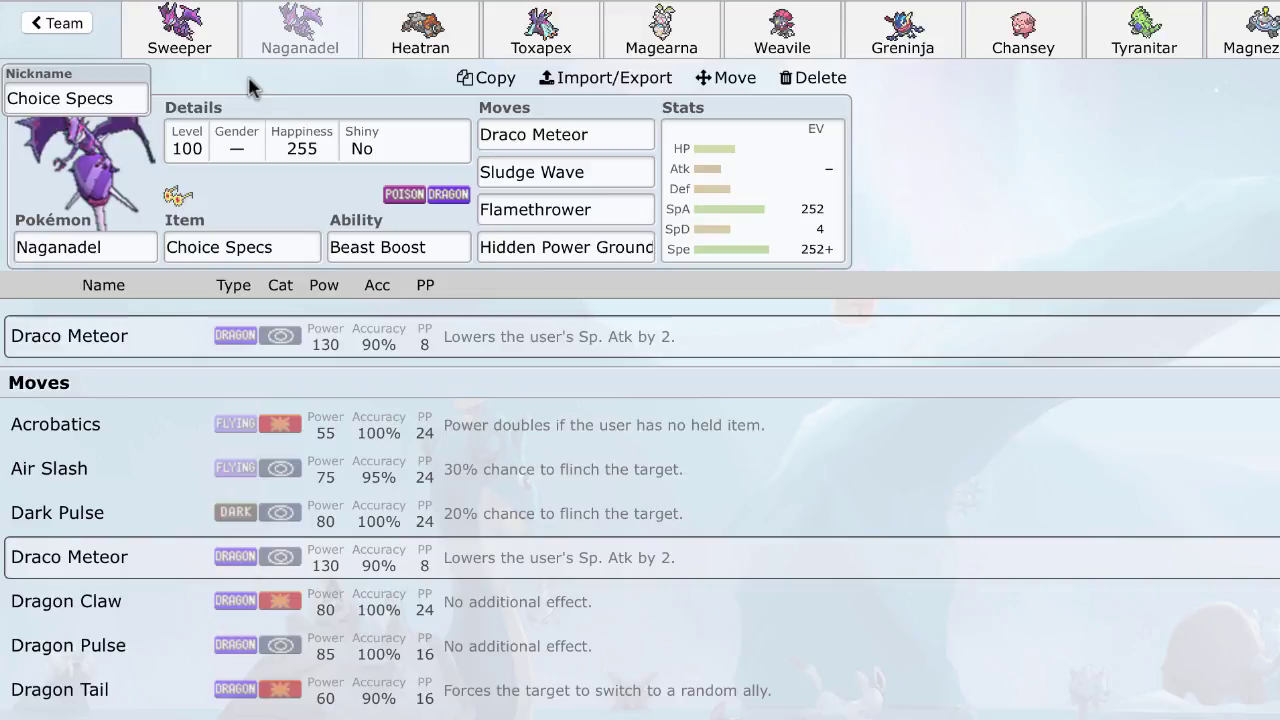
{"action": "left_click", "coordinate": [210, 50]}
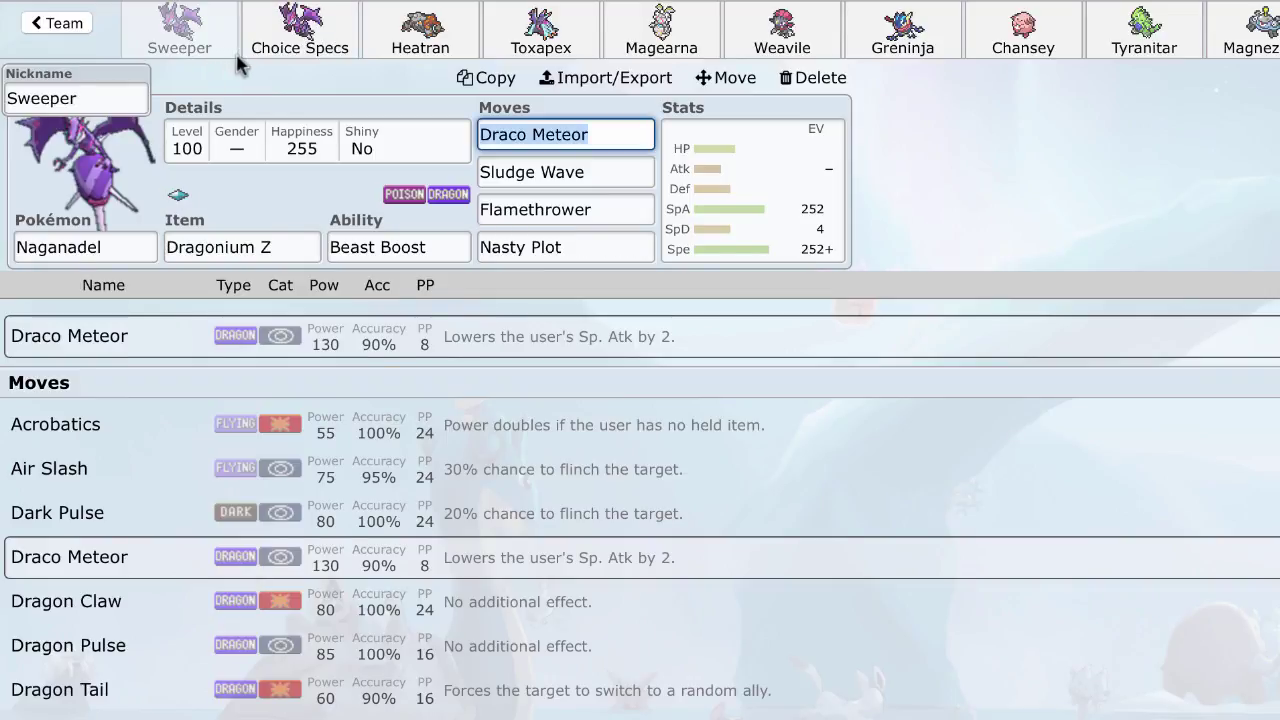
{"action": "left_click", "coordinate": [301, 50]}
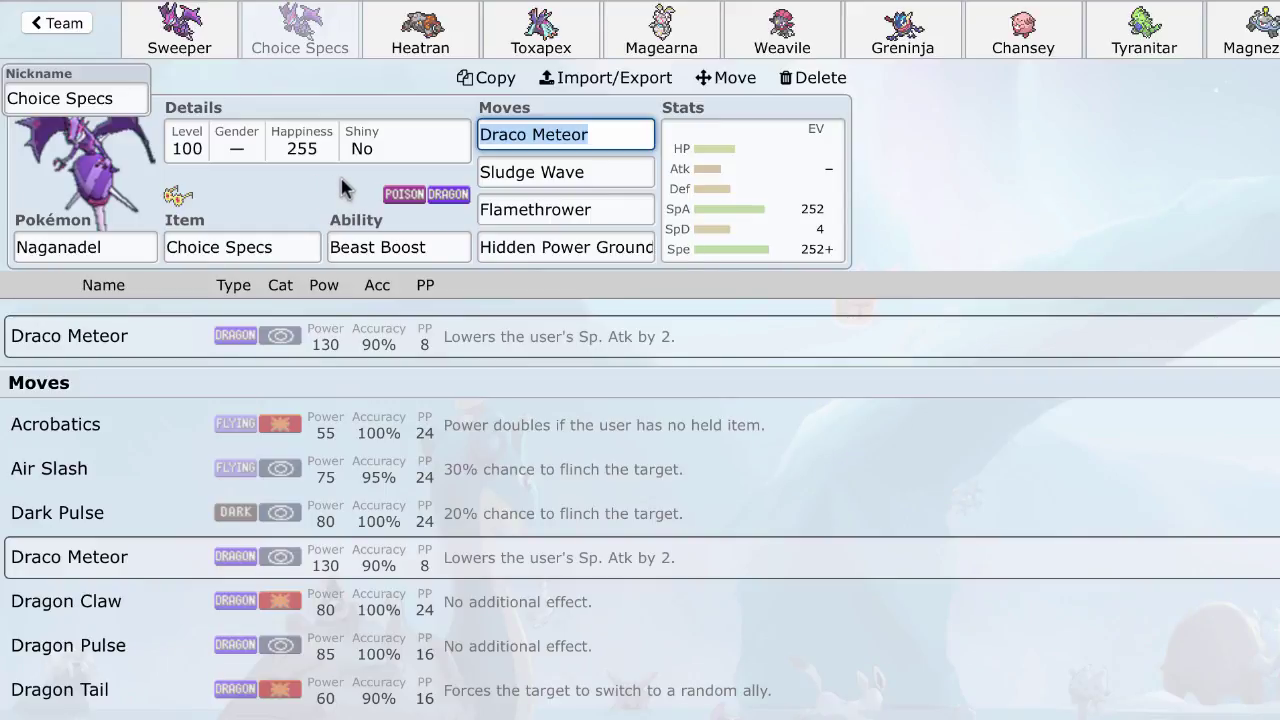